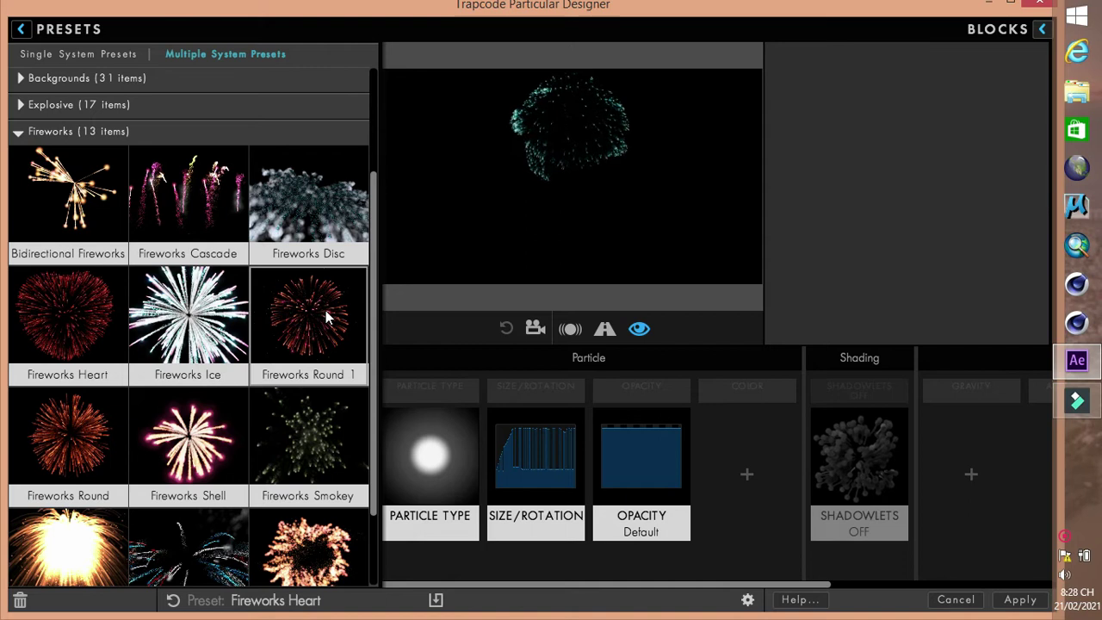
Apply the Fireworks Heart multiple system preset and move the current time to 0:00:00:23 where the burst shows.
click(84, 324)
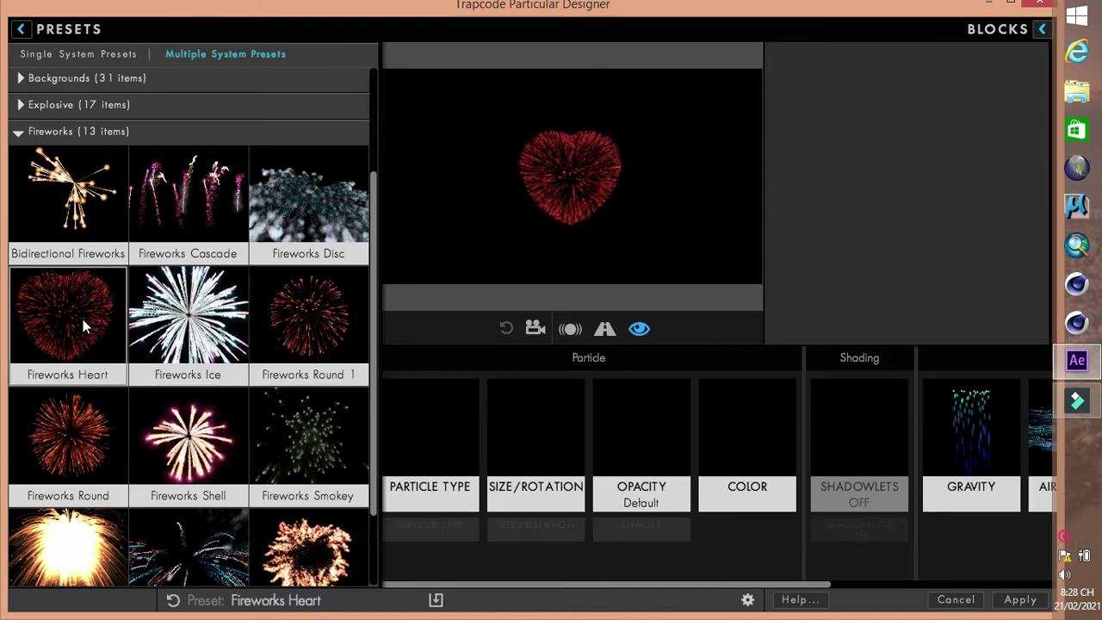
click(1012, 606)
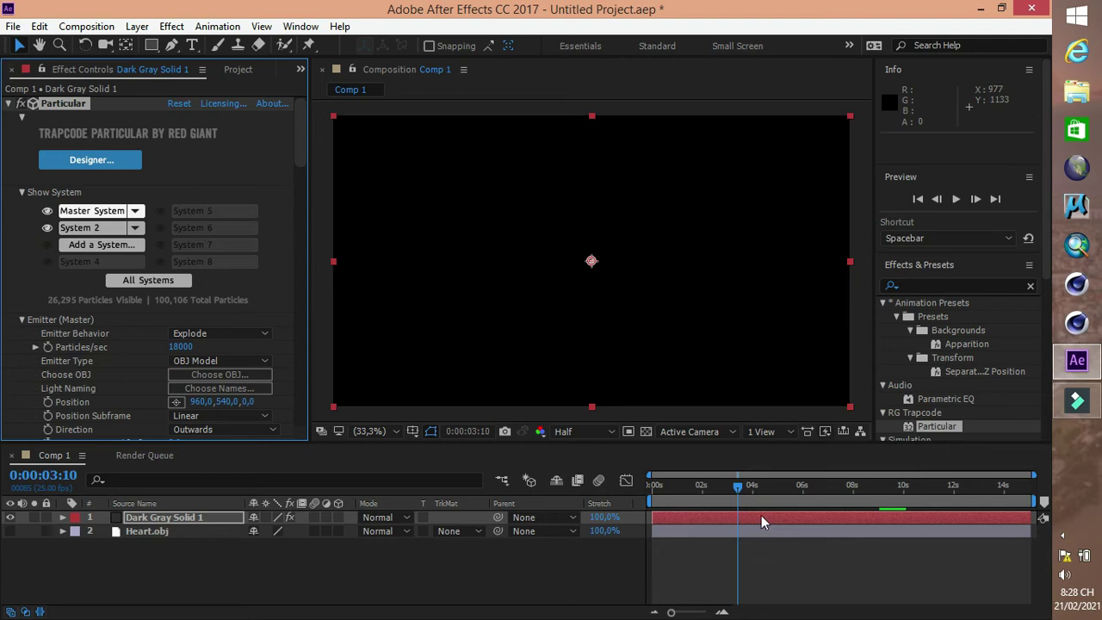
drag(738, 487, 675, 495)
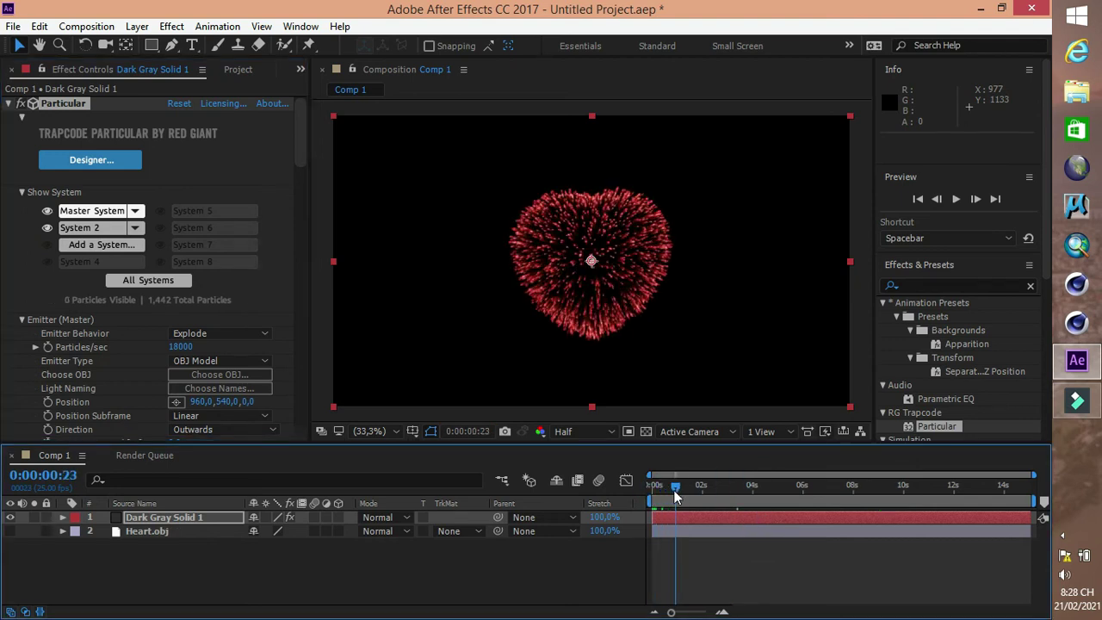
Replace the master emitter's OBJ model with the model from the animal library's dragonfly folder.
click(244, 374)
click(243, 373)
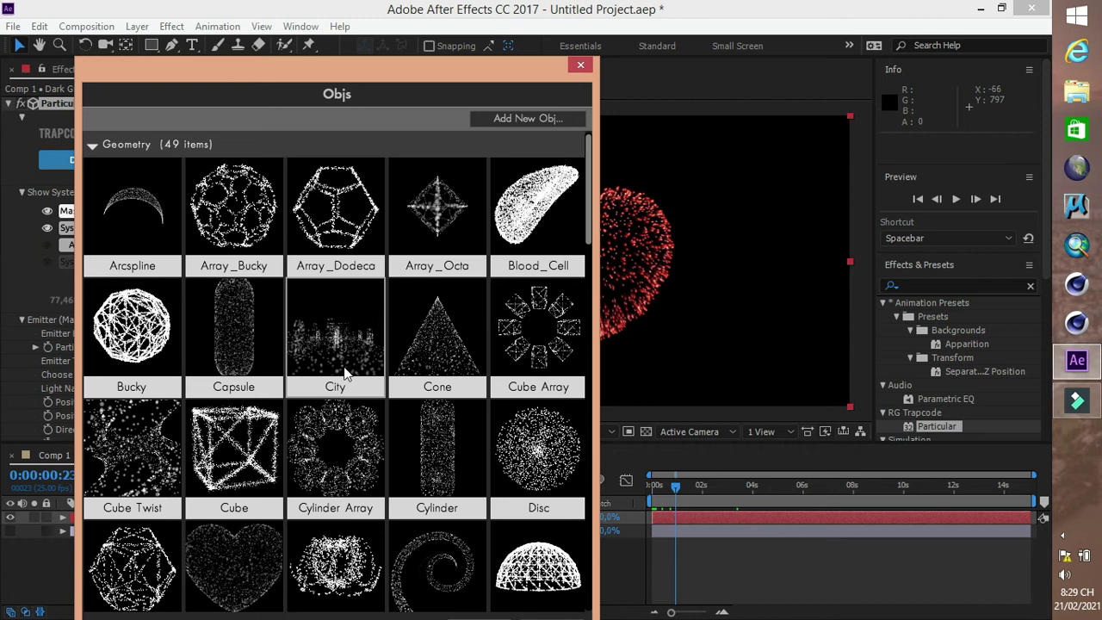
click(559, 118)
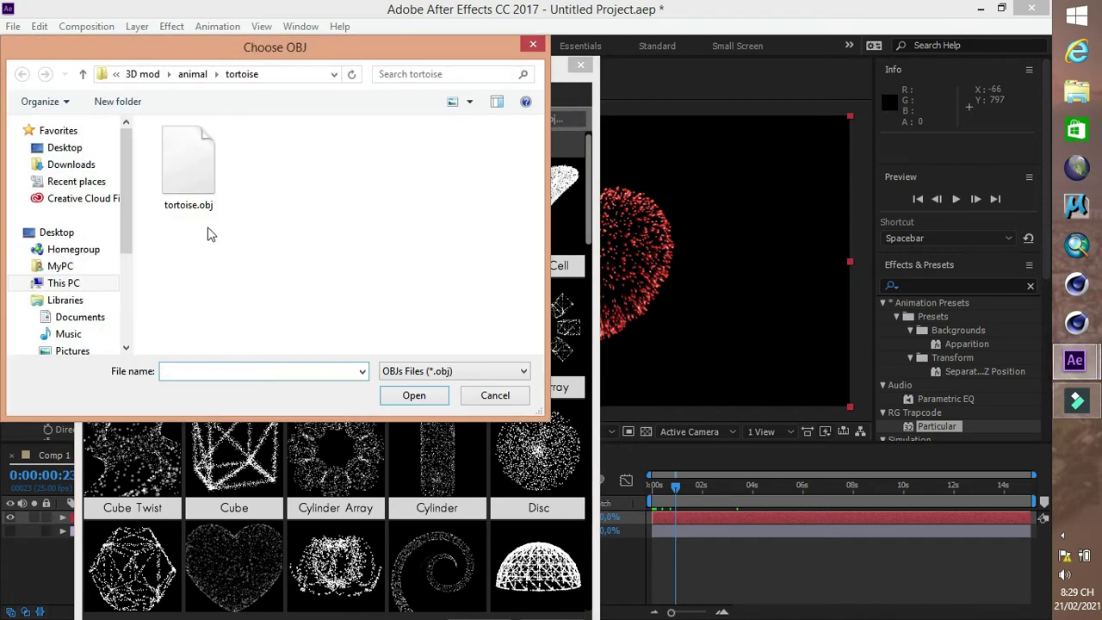
click(217, 75)
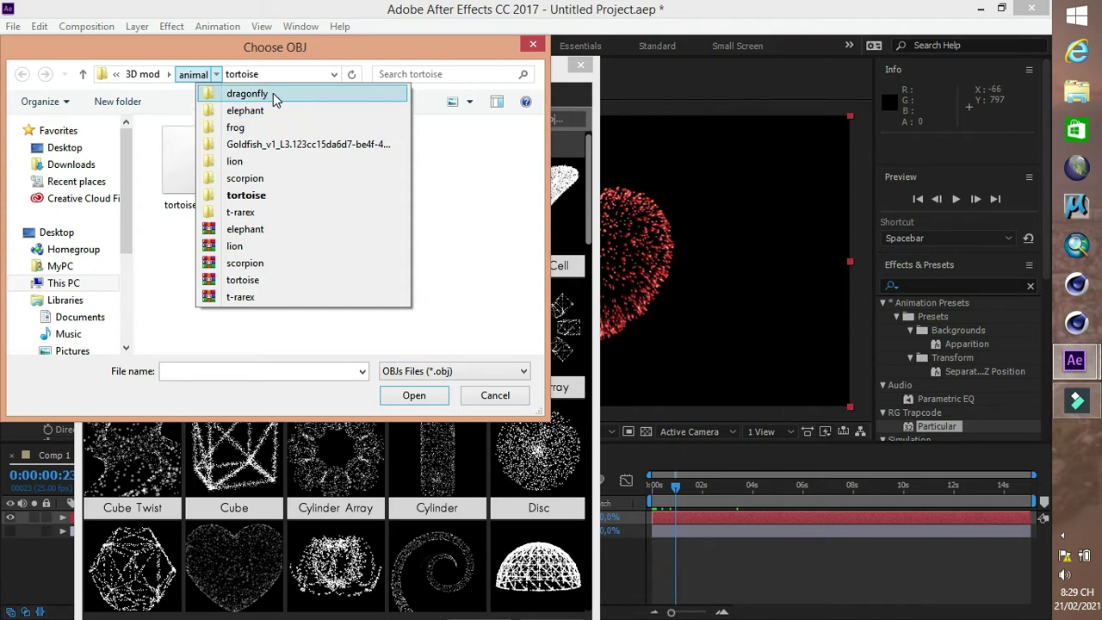
click(274, 97)
click(215, 145)
click(410, 396)
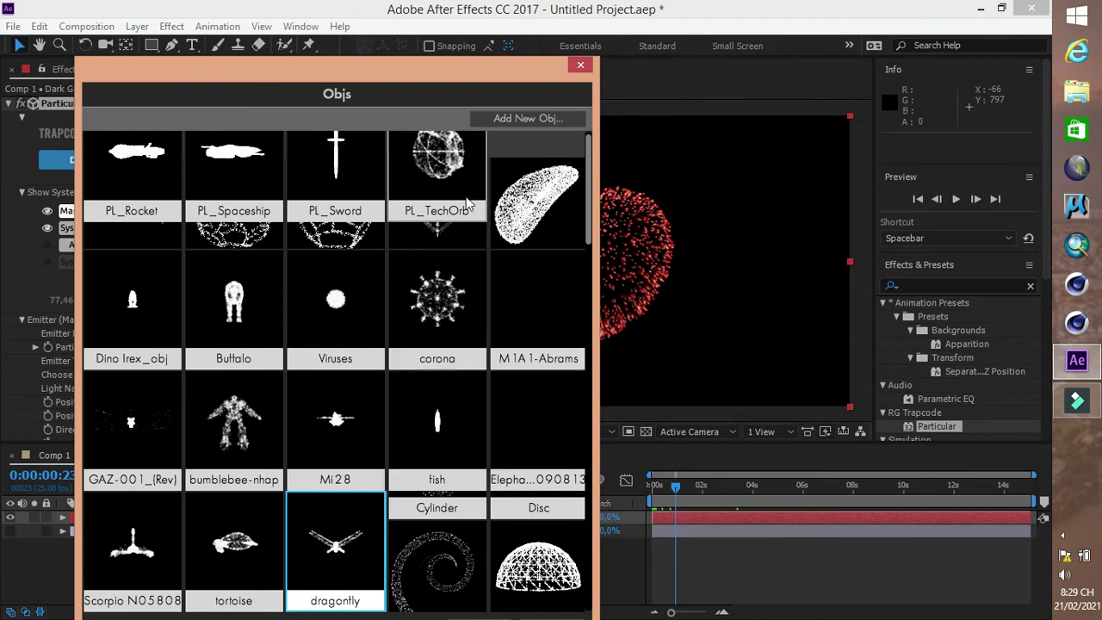
drag(467, 72, 478, 16)
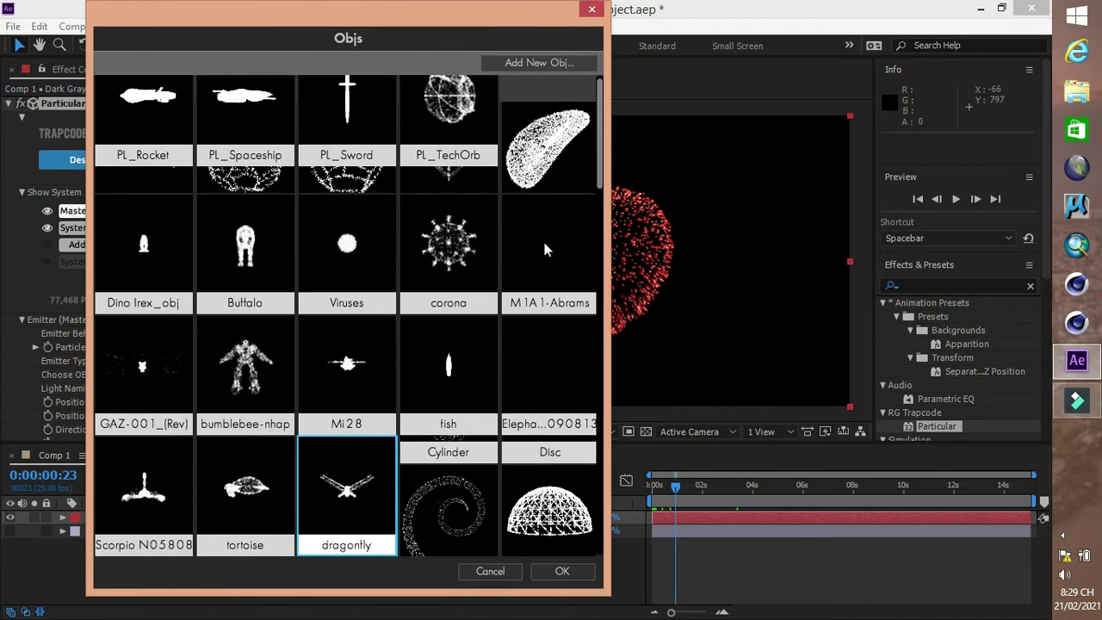
click(564, 573)
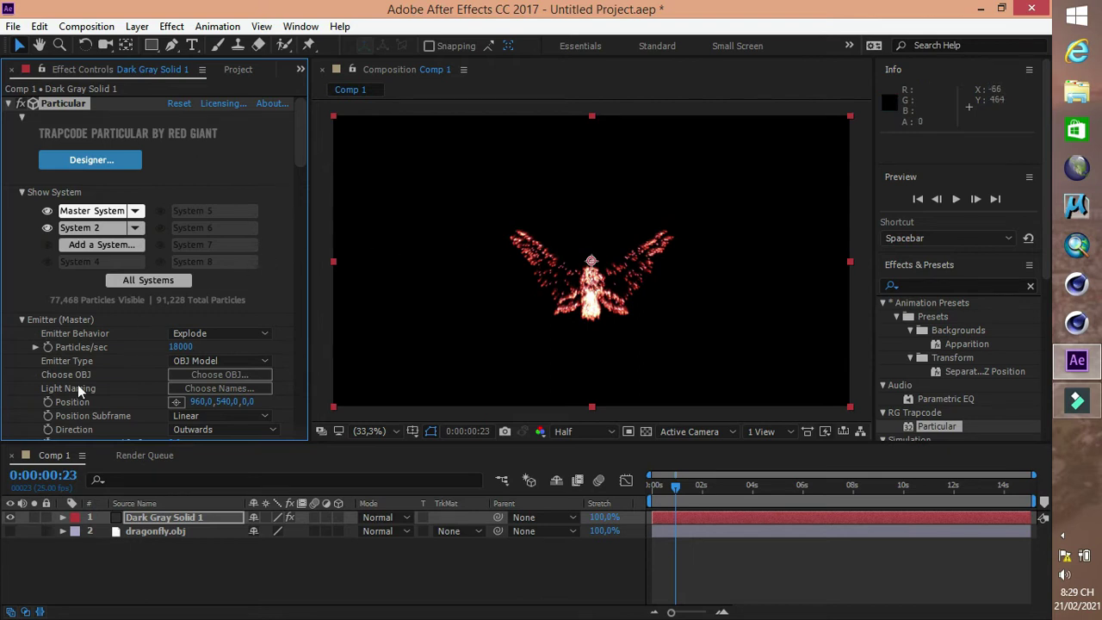
Hide System 2 and rotate the master emitter to X -106°, Y +81° and Z +95°.
scroll(77, 384, down, 2)
scroll(77, 393, down, 1)
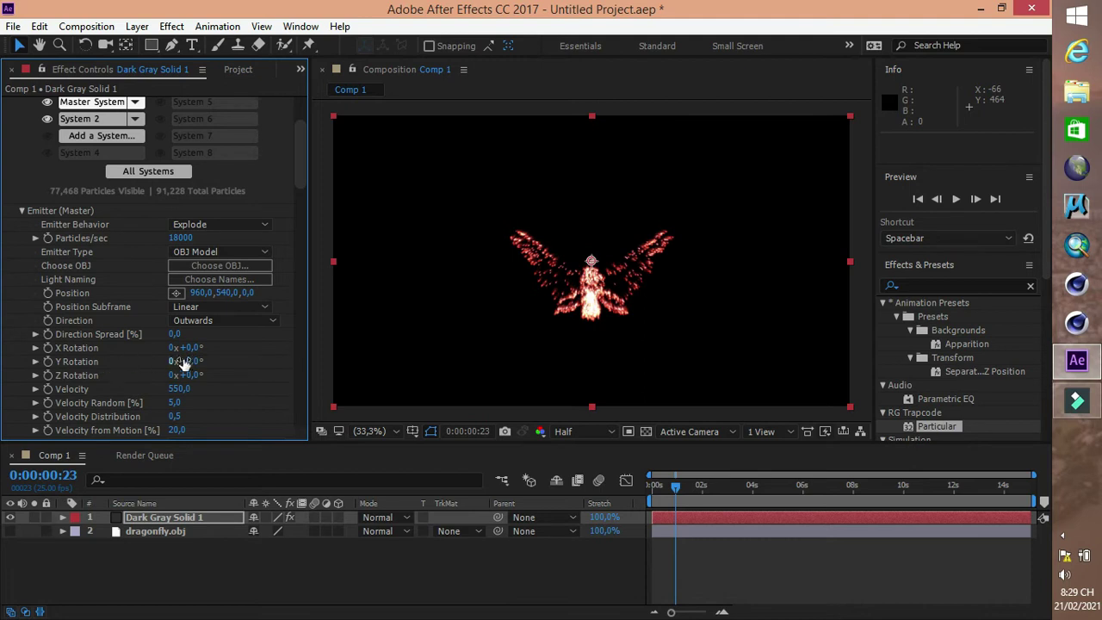
drag(210, 366, 242, 366)
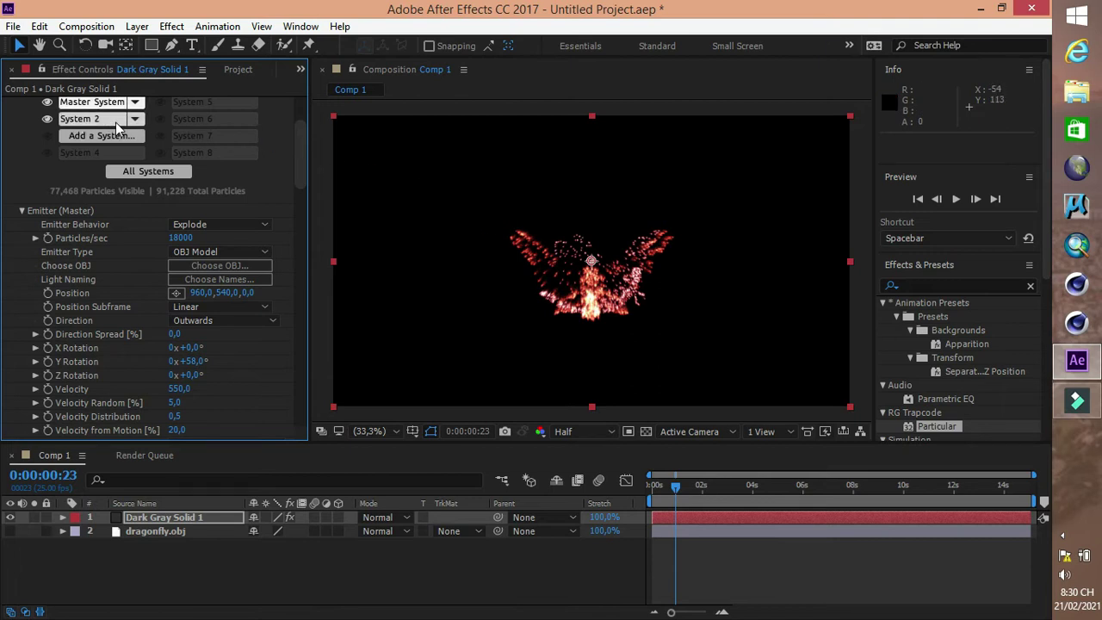
click(47, 118)
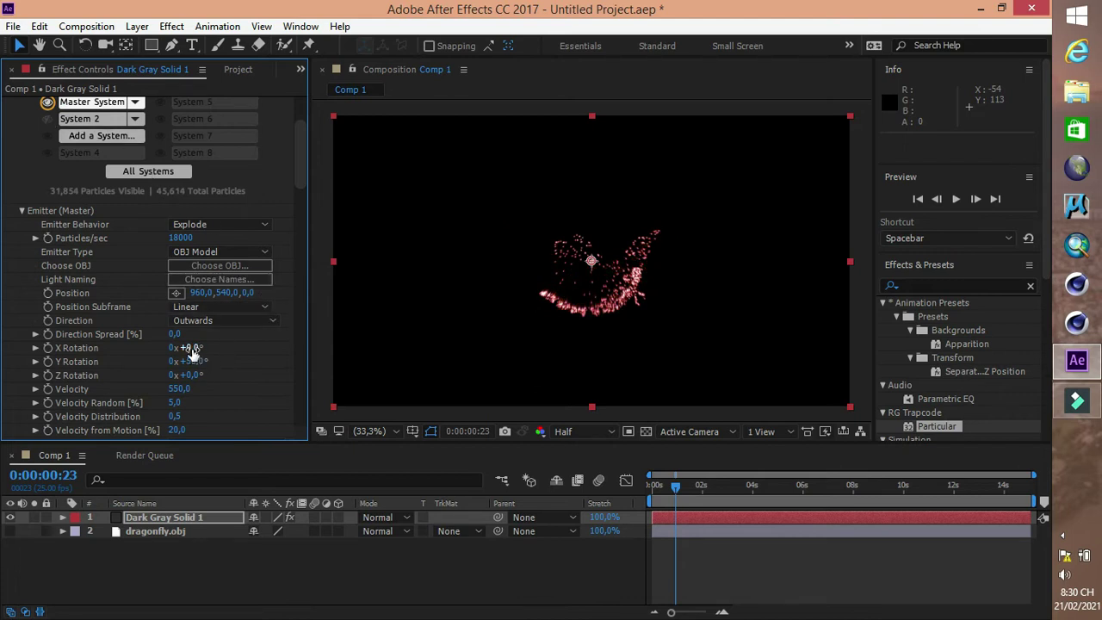
drag(192, 349, 257, 374)
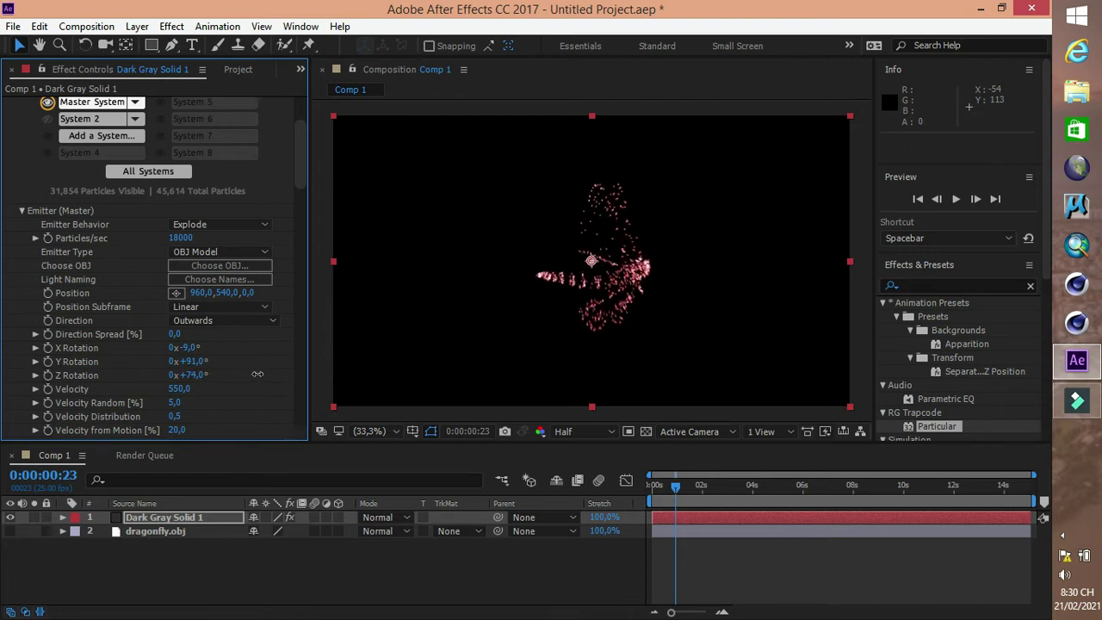
drag(197, 348, 107, 335)
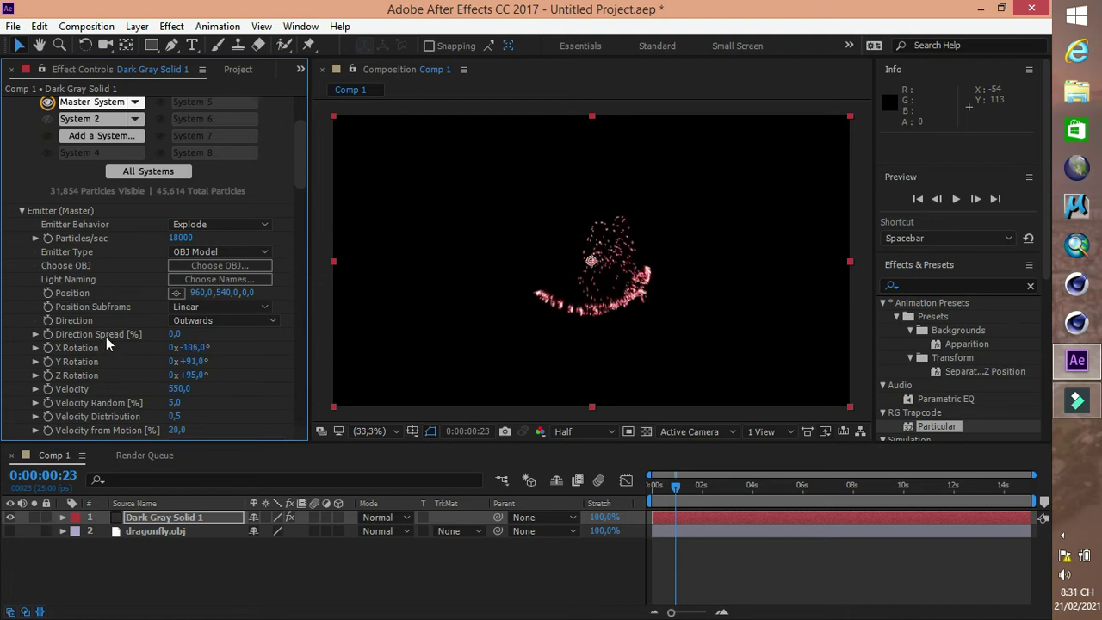
click(198, 362)
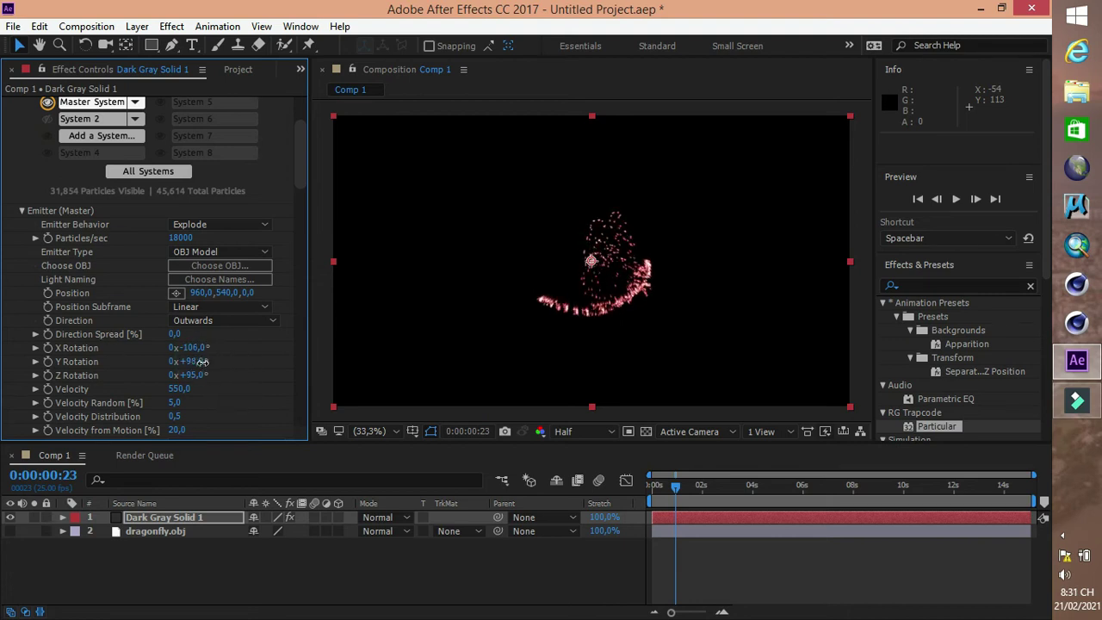
Preview the rotated dragonfly firework from the start of the composition.
click(670, 488)
drag(671, 487, 651, 487)
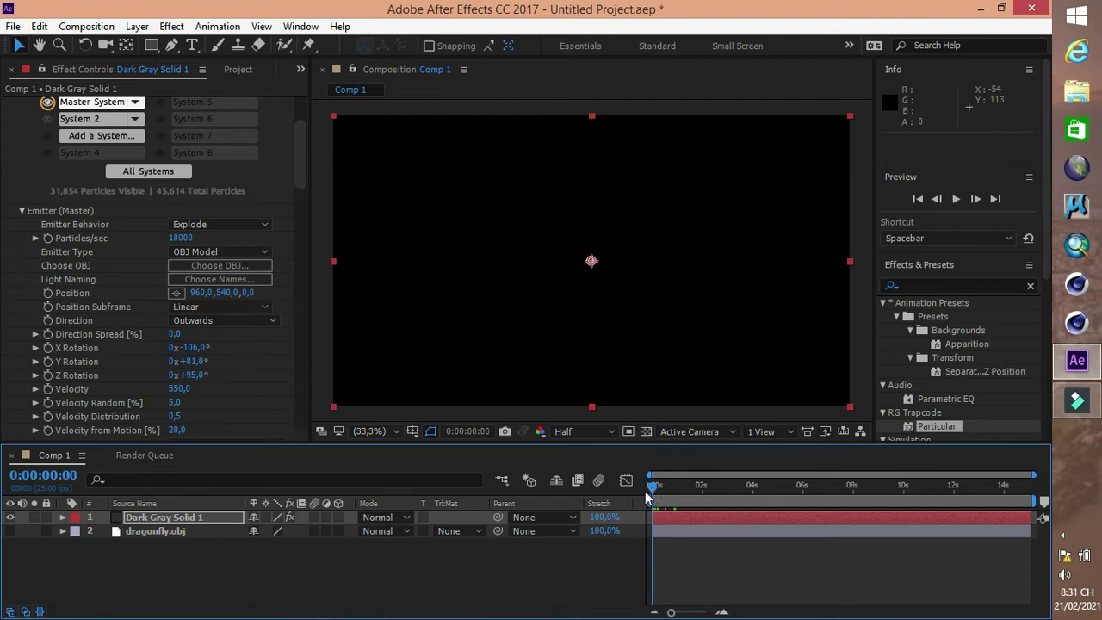
click(955, 199)
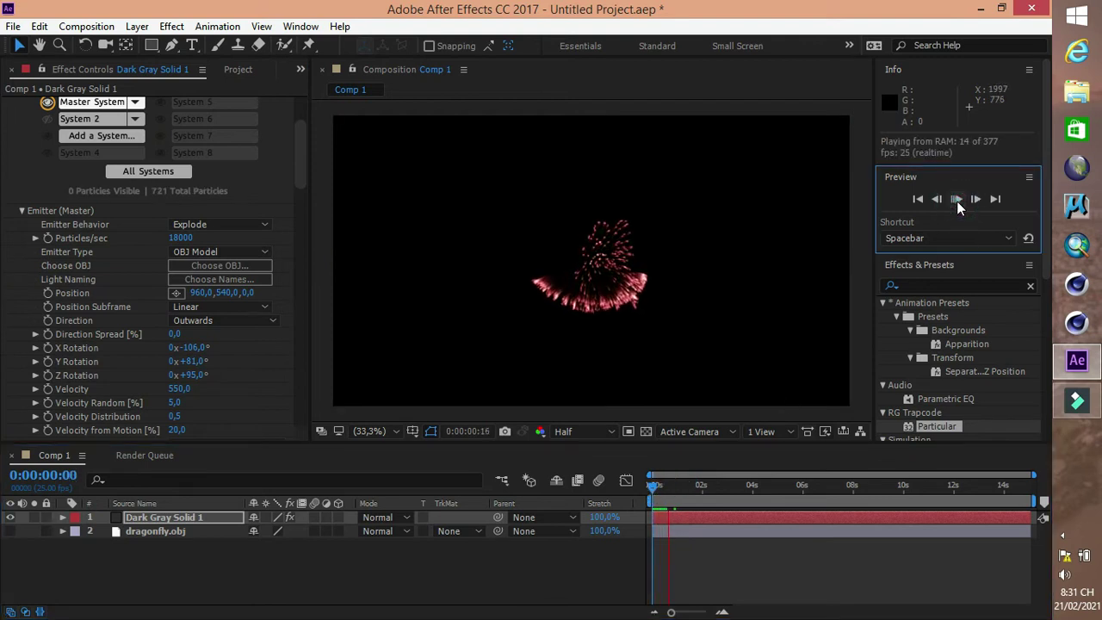
click(956, 200)
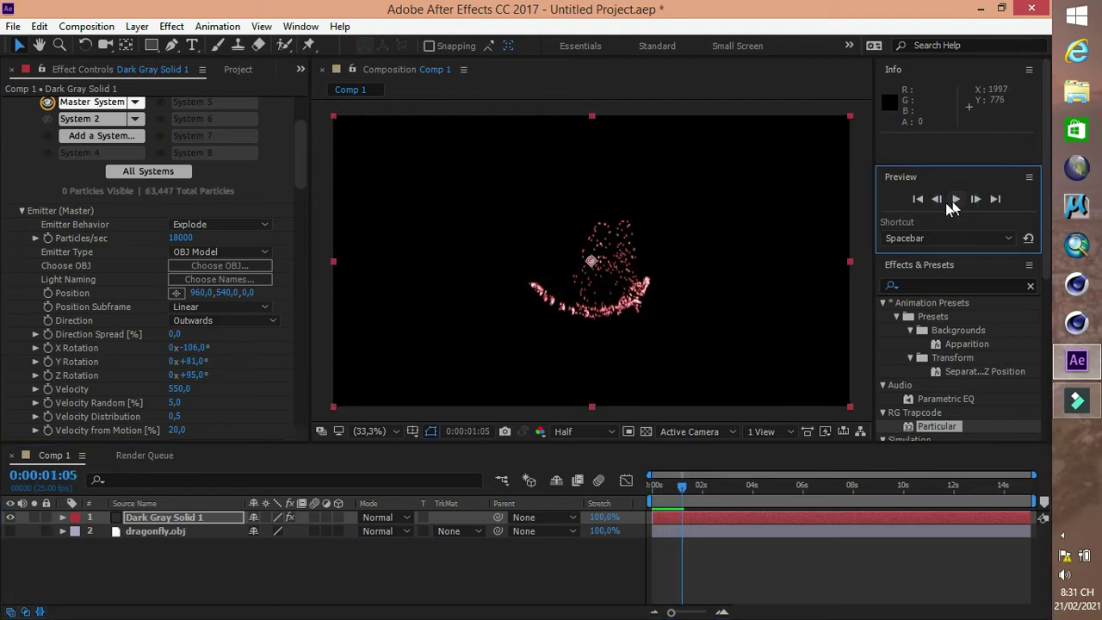
Turn off Emit in the master Aux System.
drag(300, 168, 305, 345)
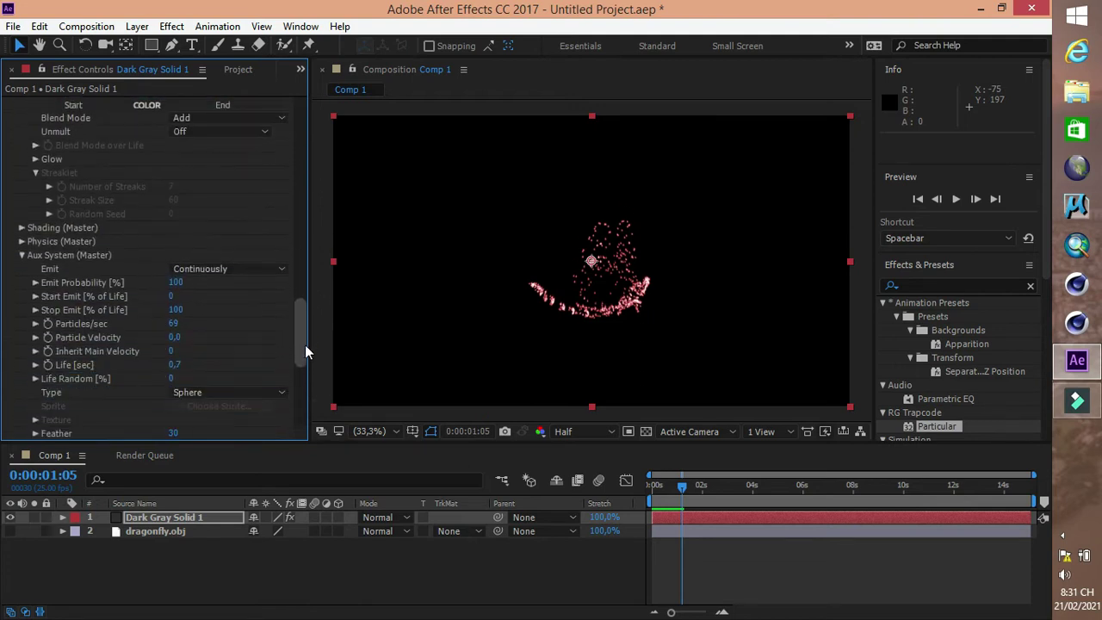
click(255, 270)
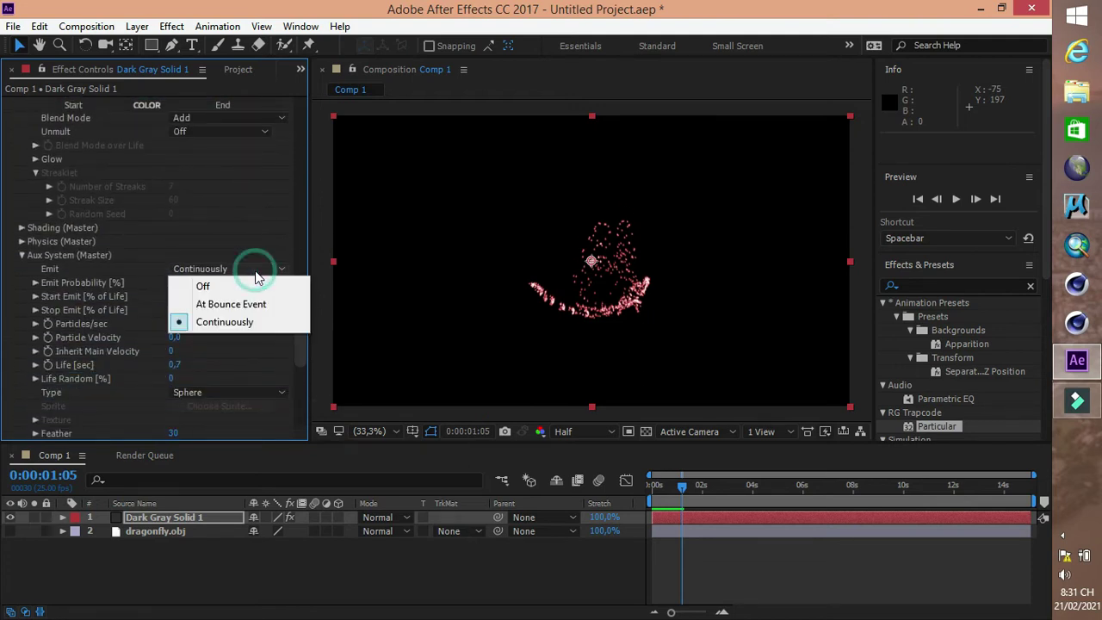
click(207, 290)
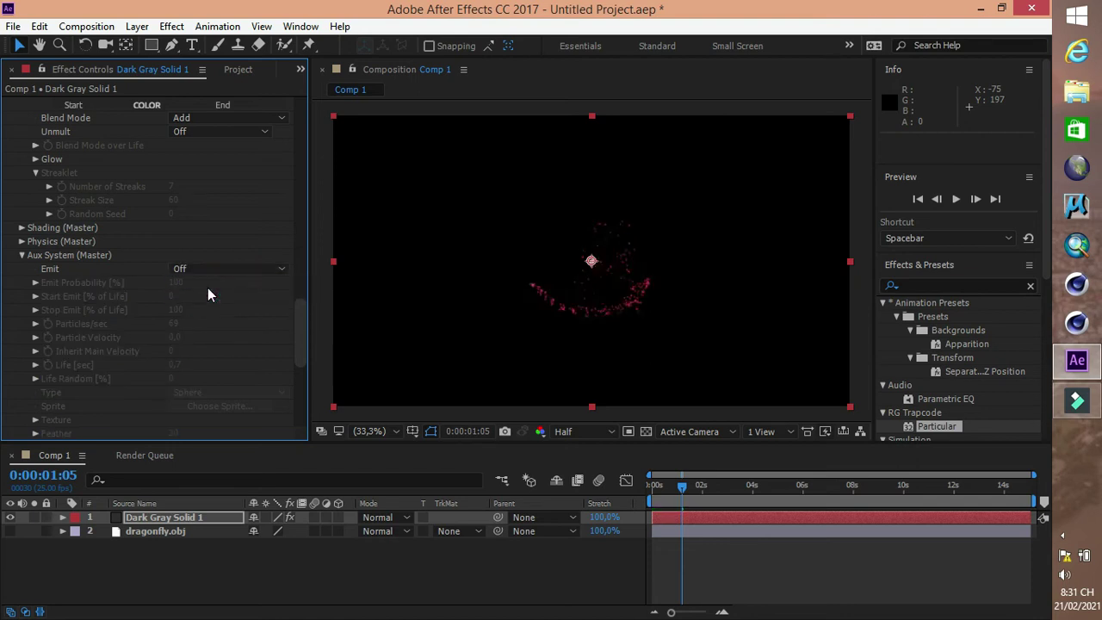
Play the composition from the beginning to check the firework without auxiliary particles.
key(Home)
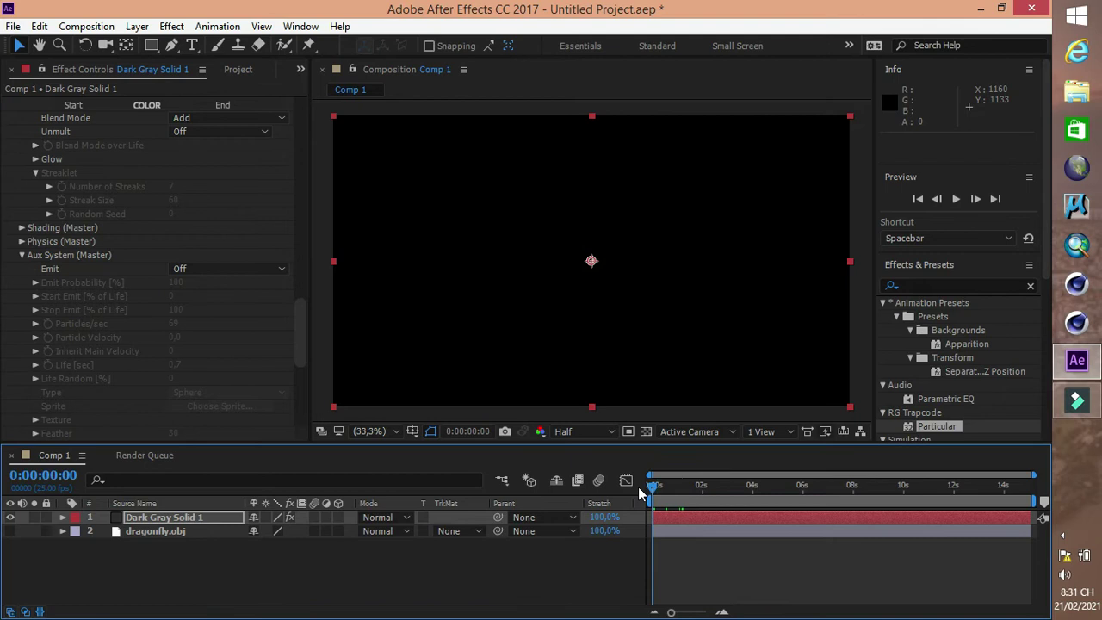
click(957, 199)
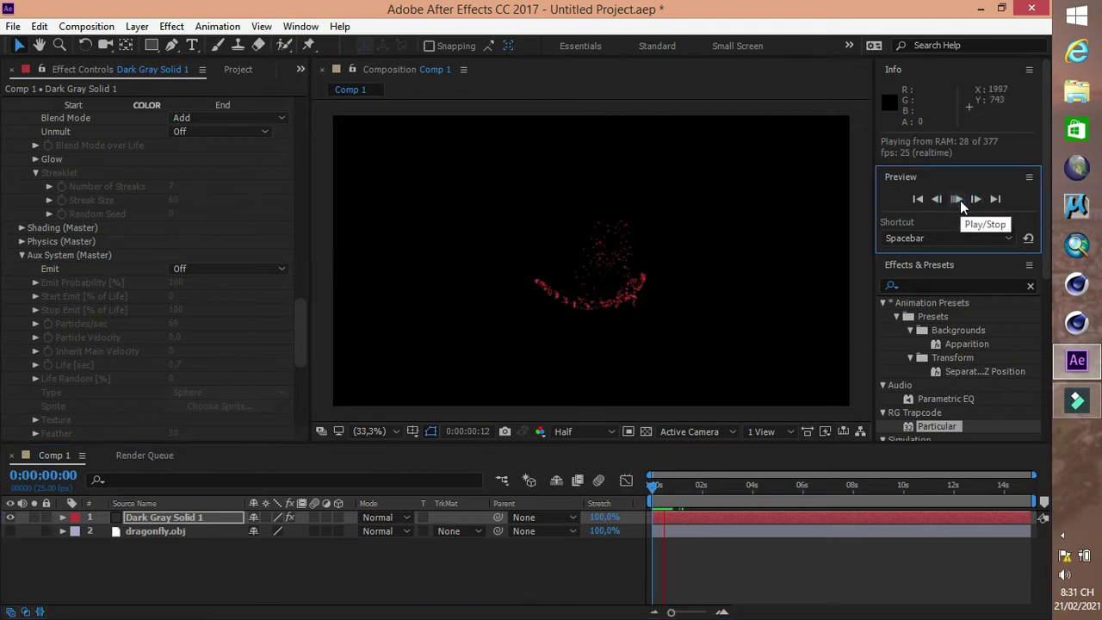
click(957, 199)
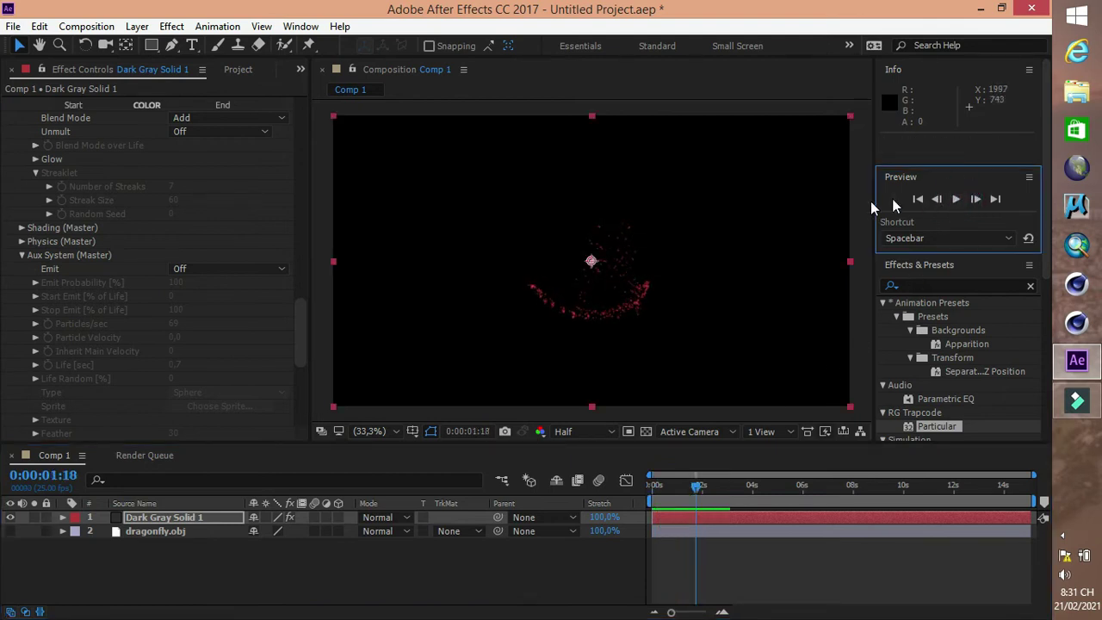
Raise the master emitter by setting its position to 960, 316, 0.
drag(301, 316, 303, 147)
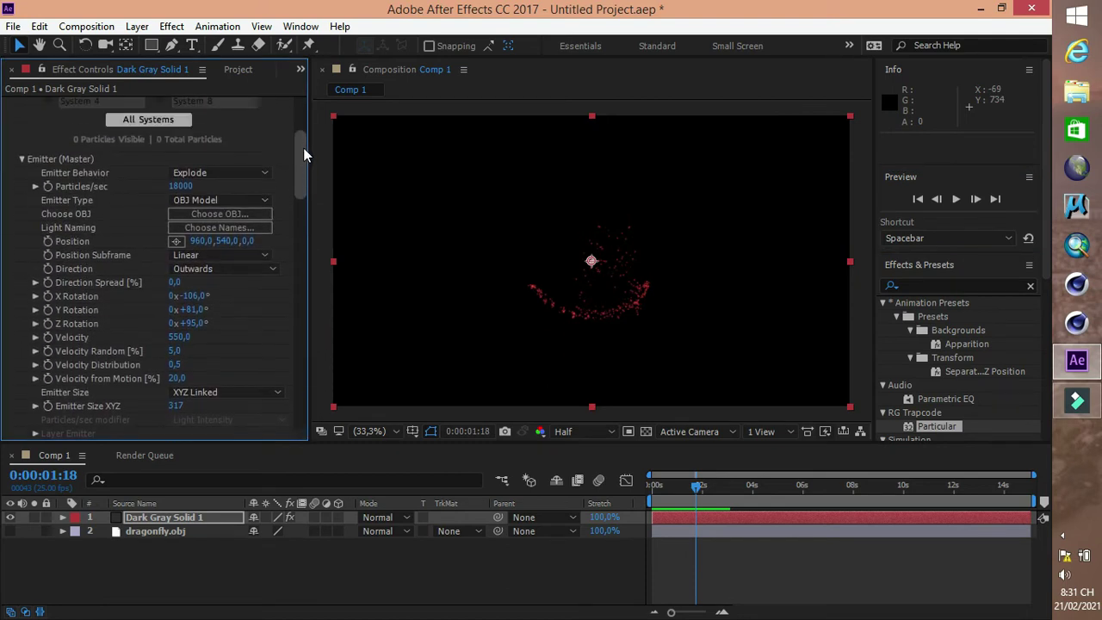
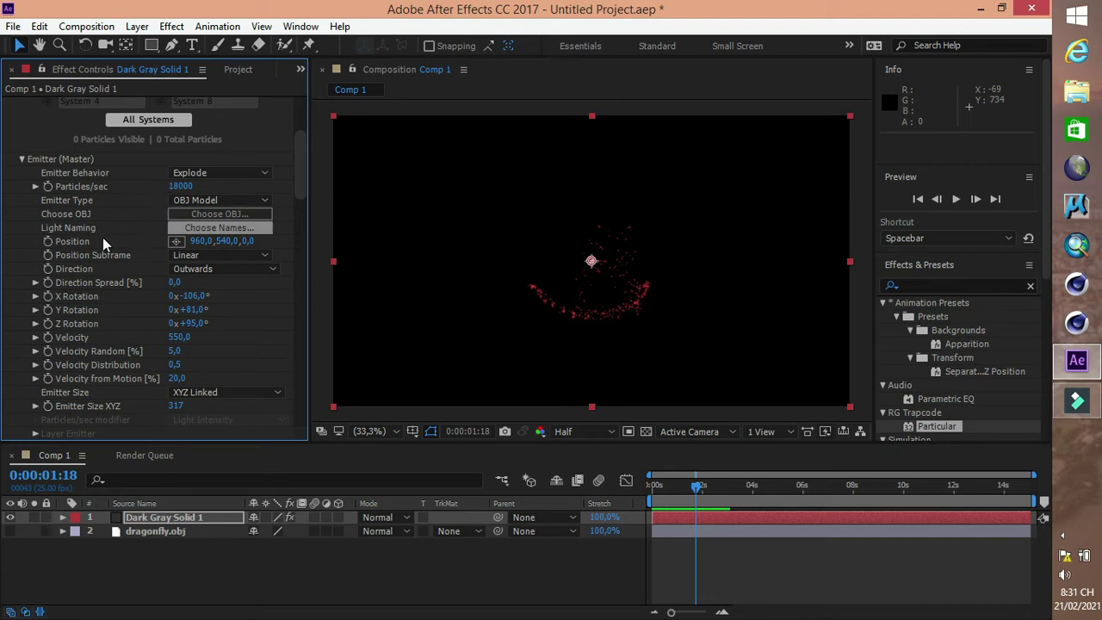
click(225, 241)
text(455)
key(Return)
drag(131, 245, 39, 249)
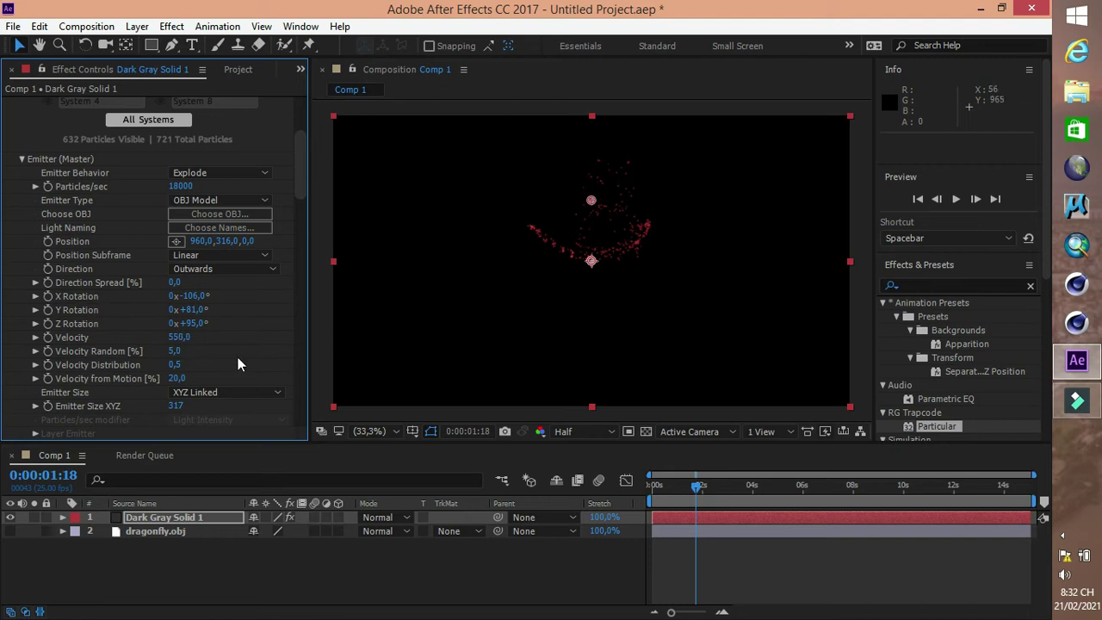
Set the master emitter's Velocity to 840 and Velocity Random to 0.
drag(175, 338, 198, 337)
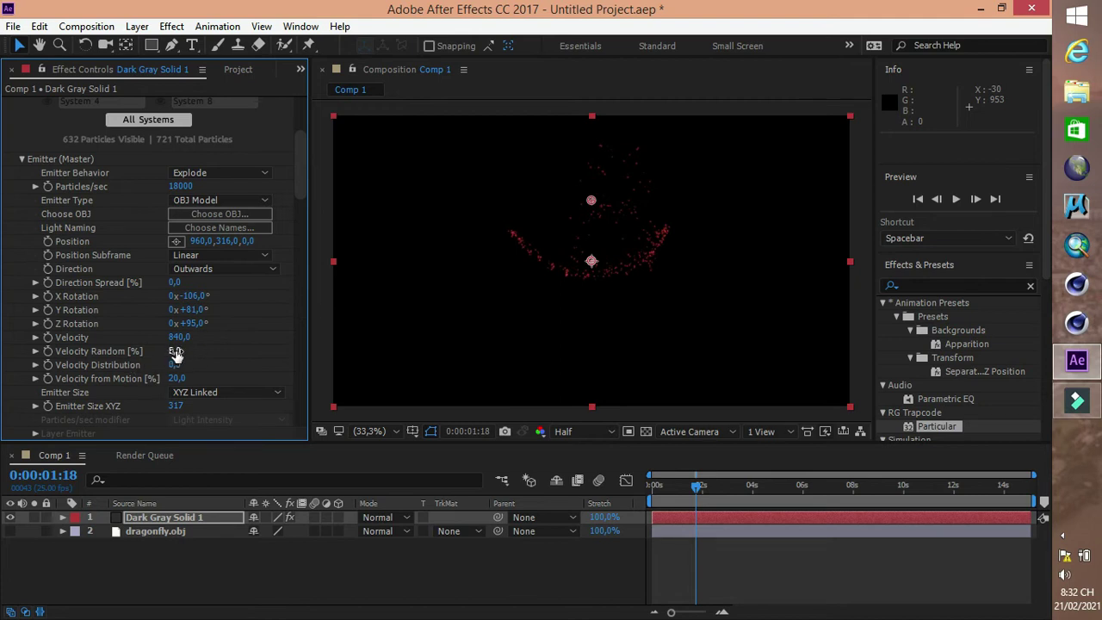
mouse_move(175, 353)
mouse_down()
mouse_move(233, 358)
mouse_move(153, 356)
mouse_up()
Try different Random Seed values for the master emitter, checking at 0:00:00:09, and settle on 100830.
scroll(127, 385, down, 3)
scroll(127, 393, down, 1)
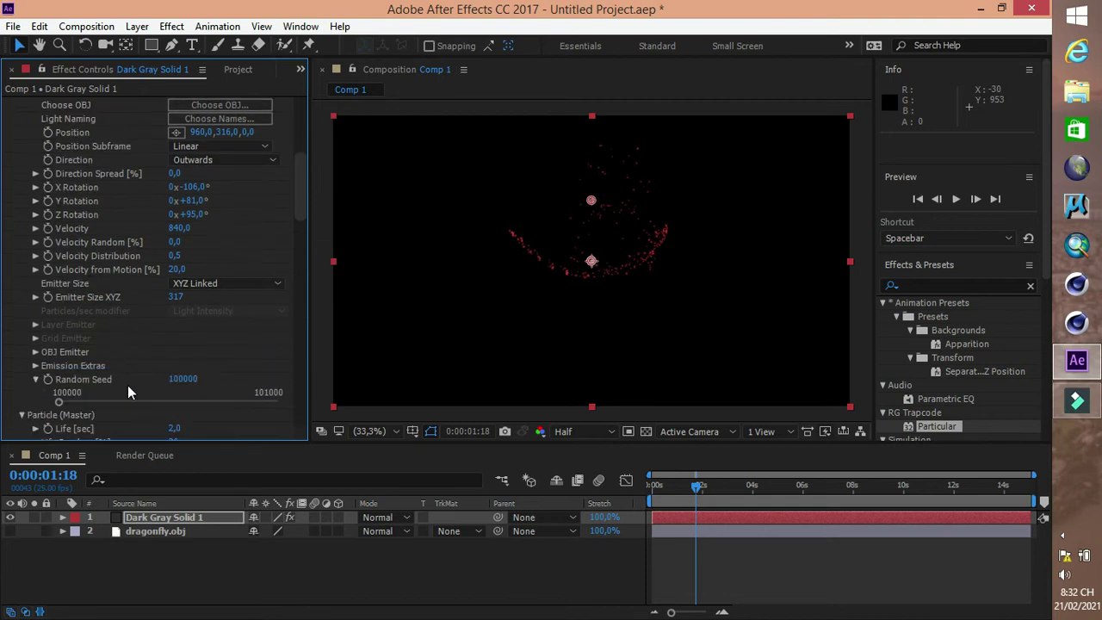
scroll(127, 393, down, 1)
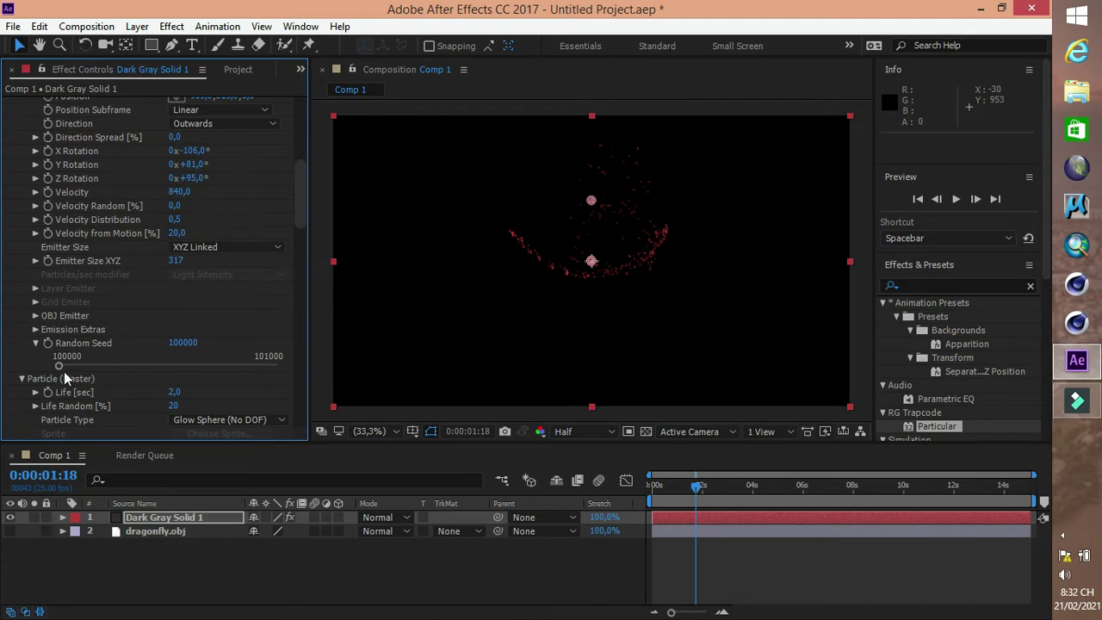
drag(63, 365, 111, 367)
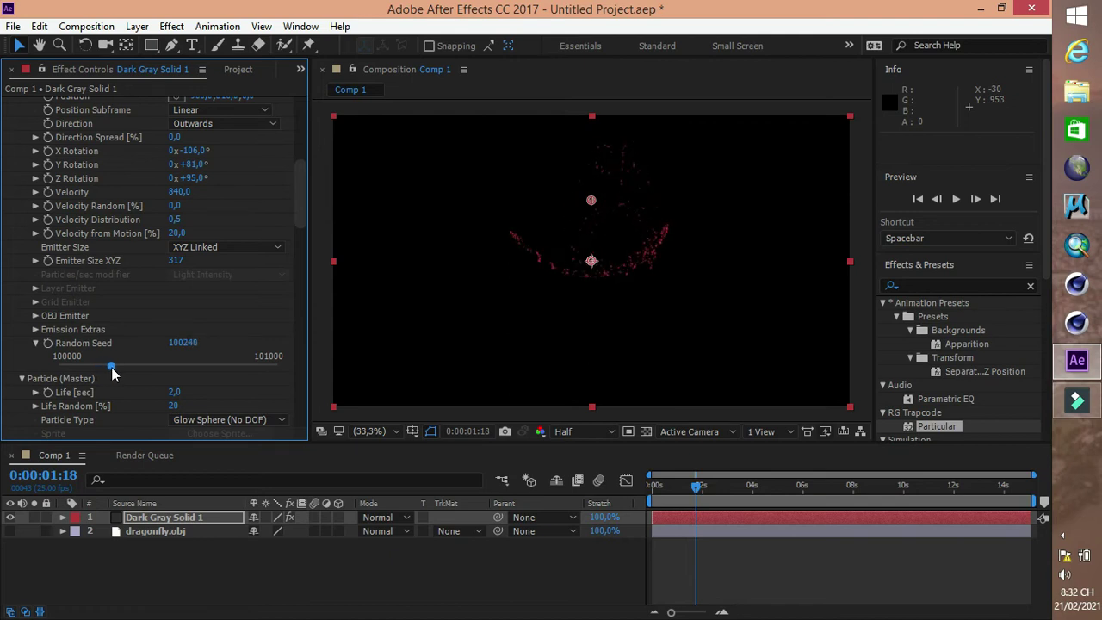
drag(697, 487, 662, 500)
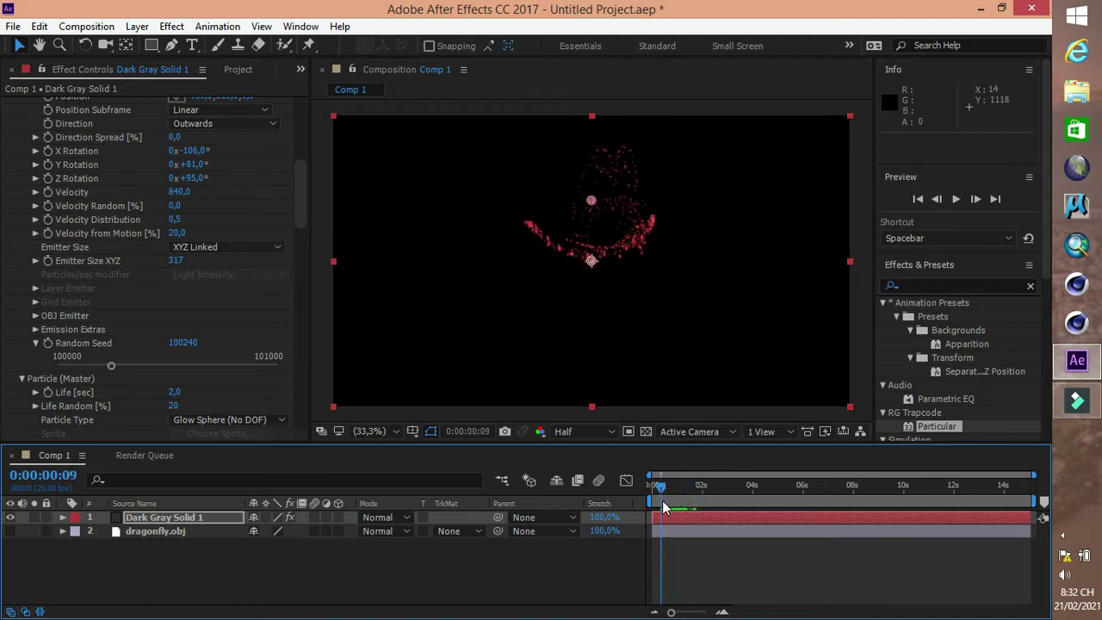
click(145, 365)
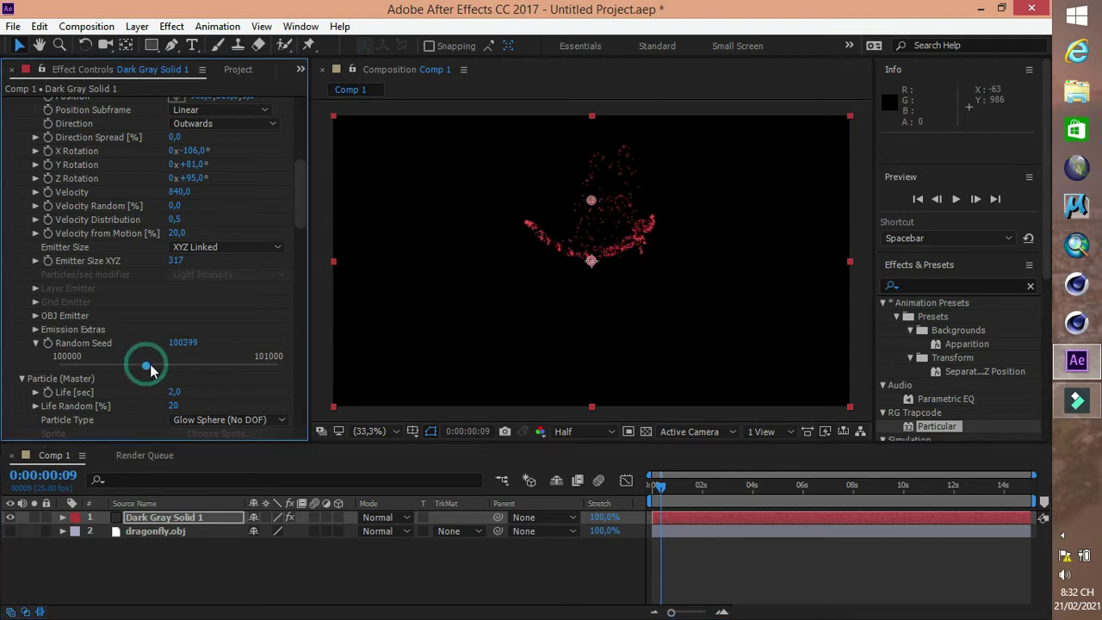
drag(147, 368, 241, 375)
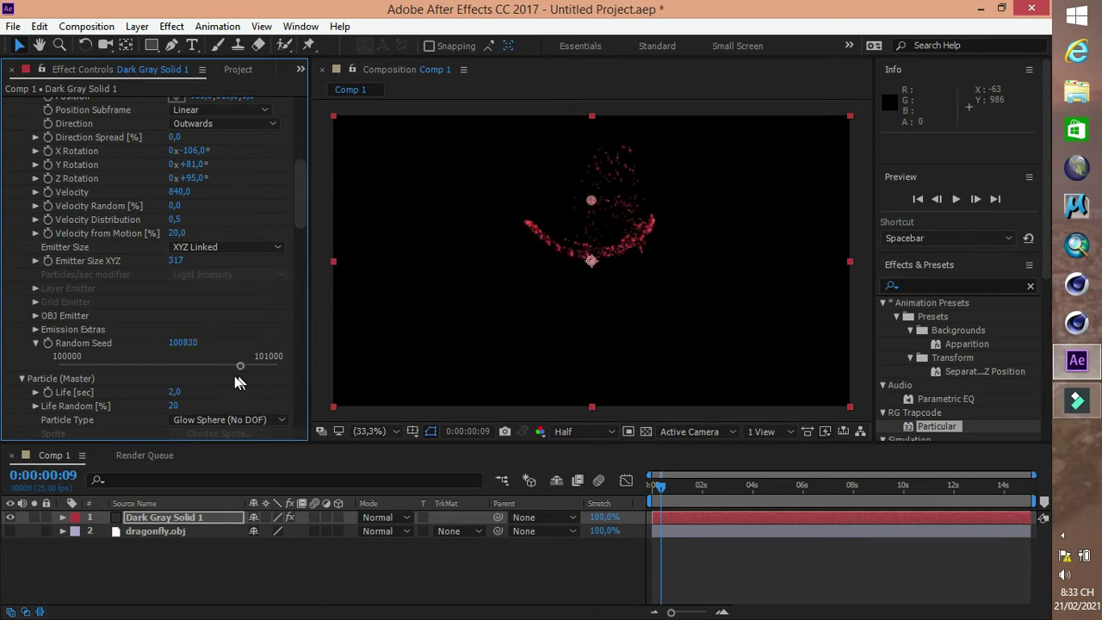
click(51, 383)
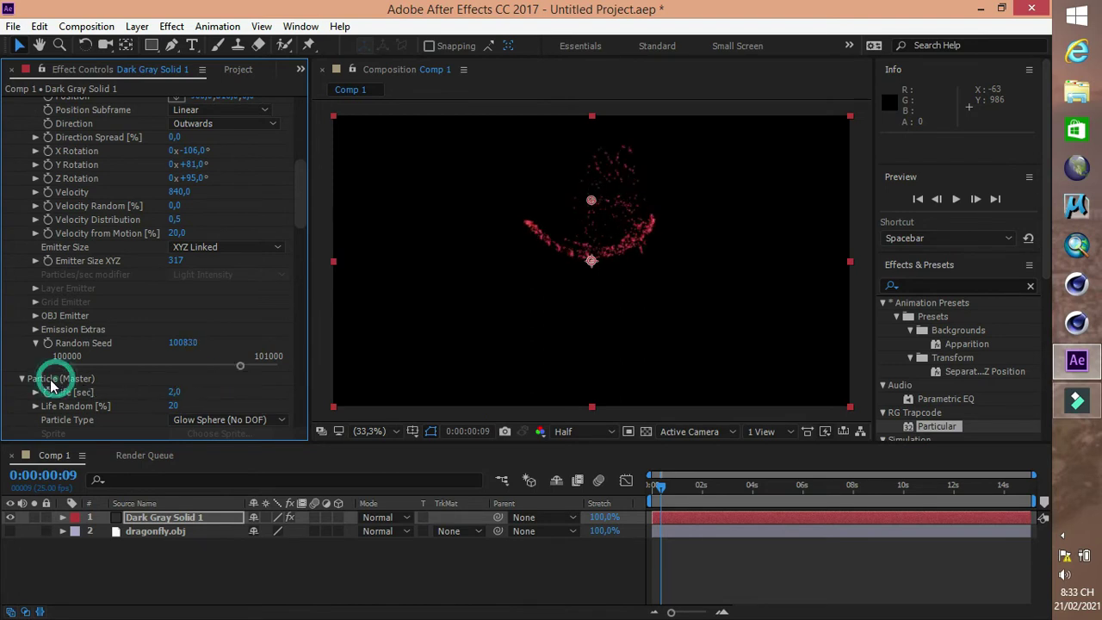
Try the Star (No DOF) particle type for the master particles and settle on Cloudlet.
scroll(48, 378, down, 2)
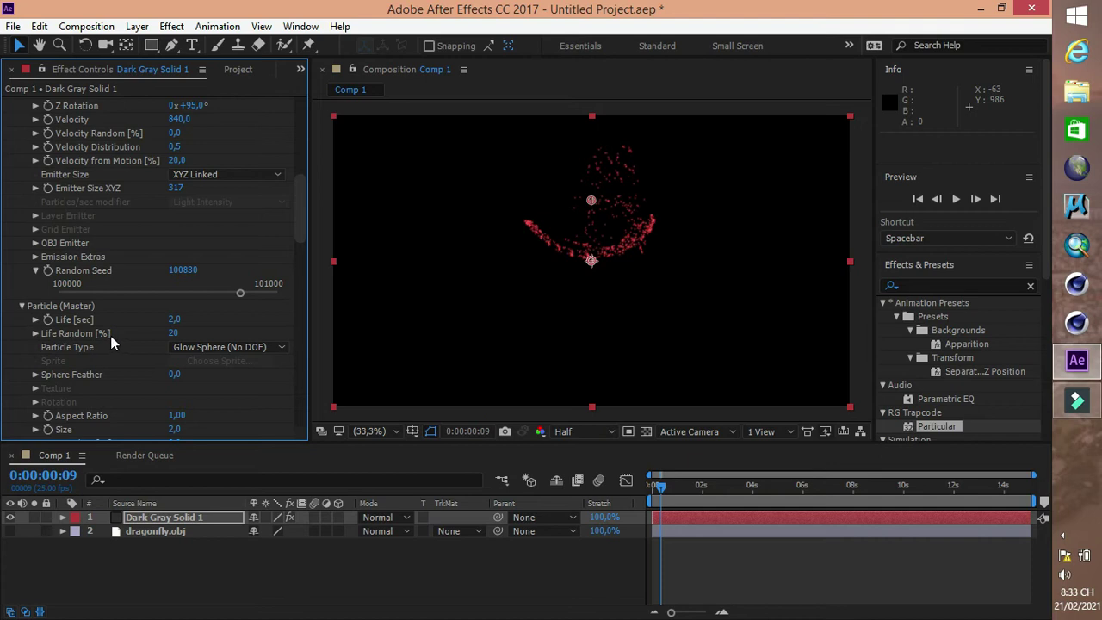
click(225, 347)
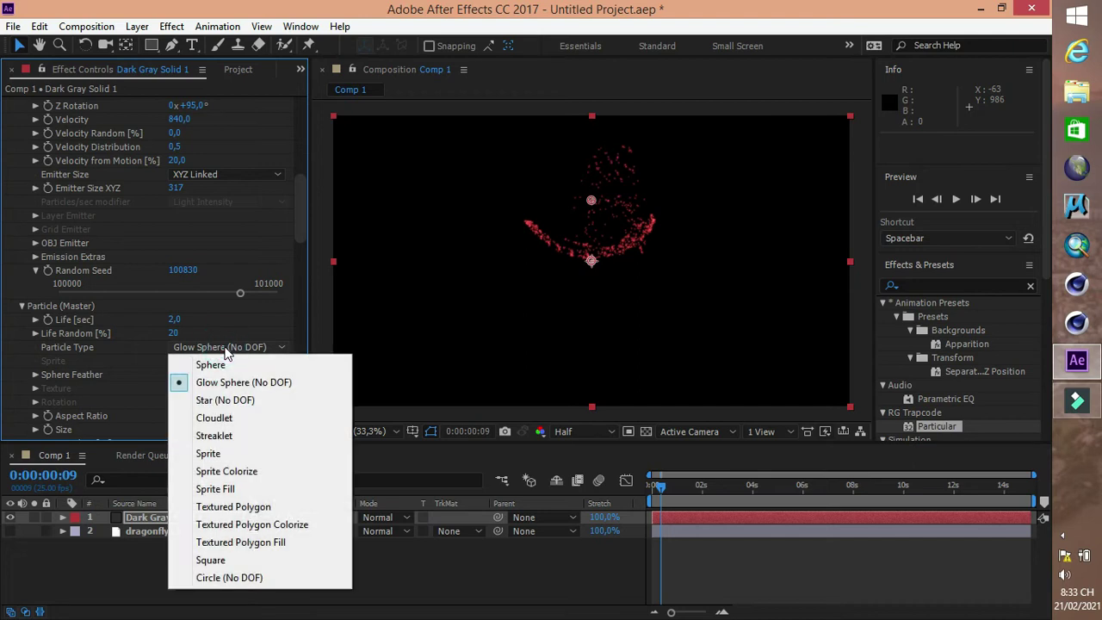
click(225, 370)
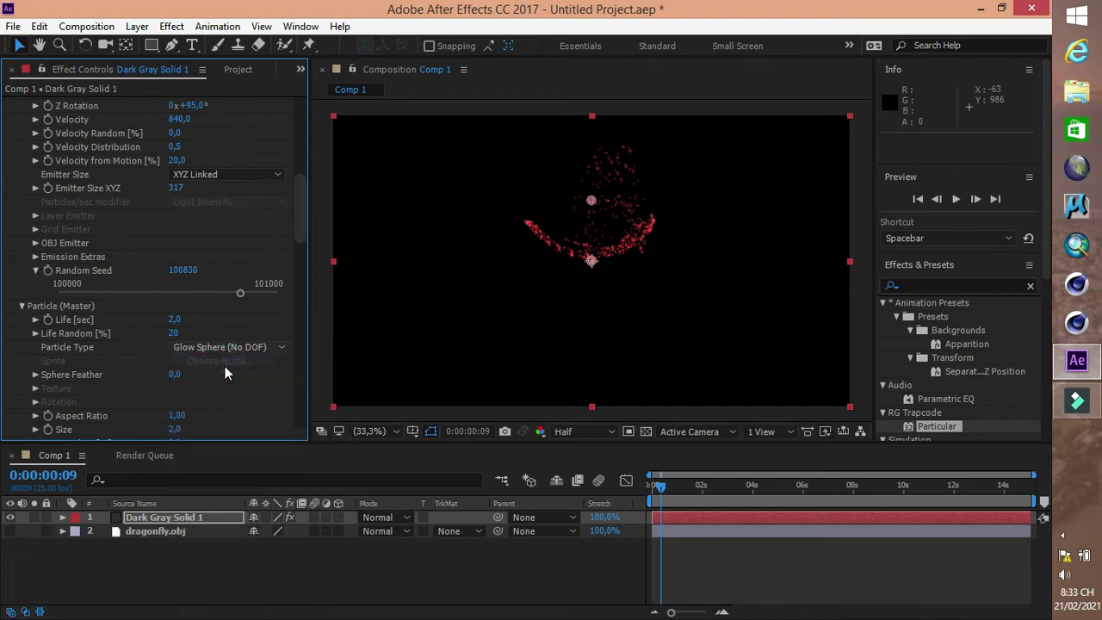
click(223, 352)
click(223, 384)
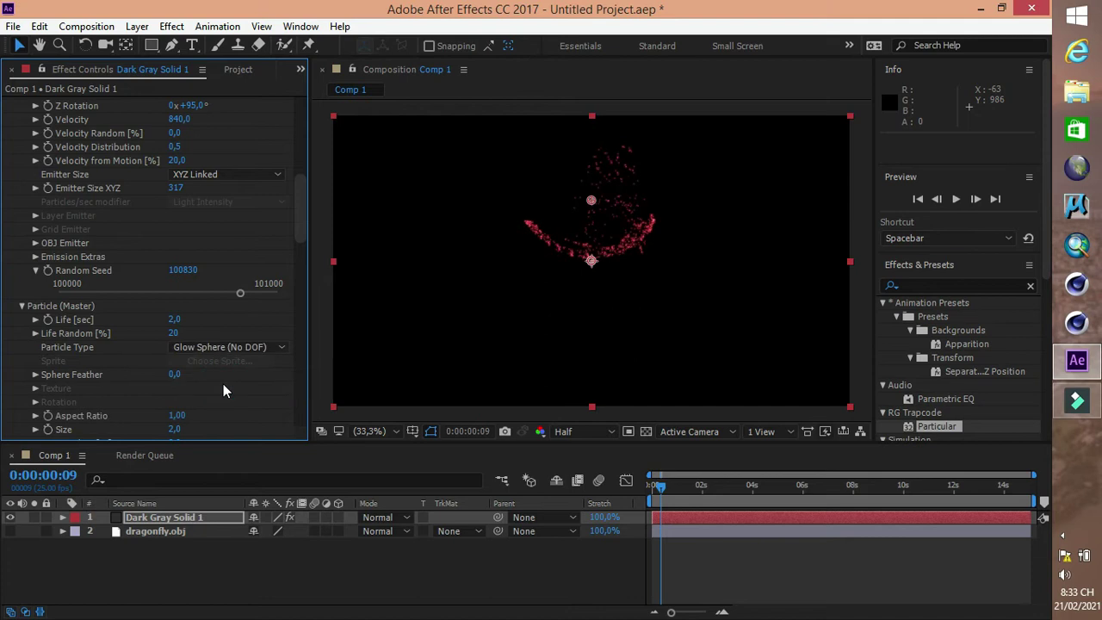
click(191, 347)
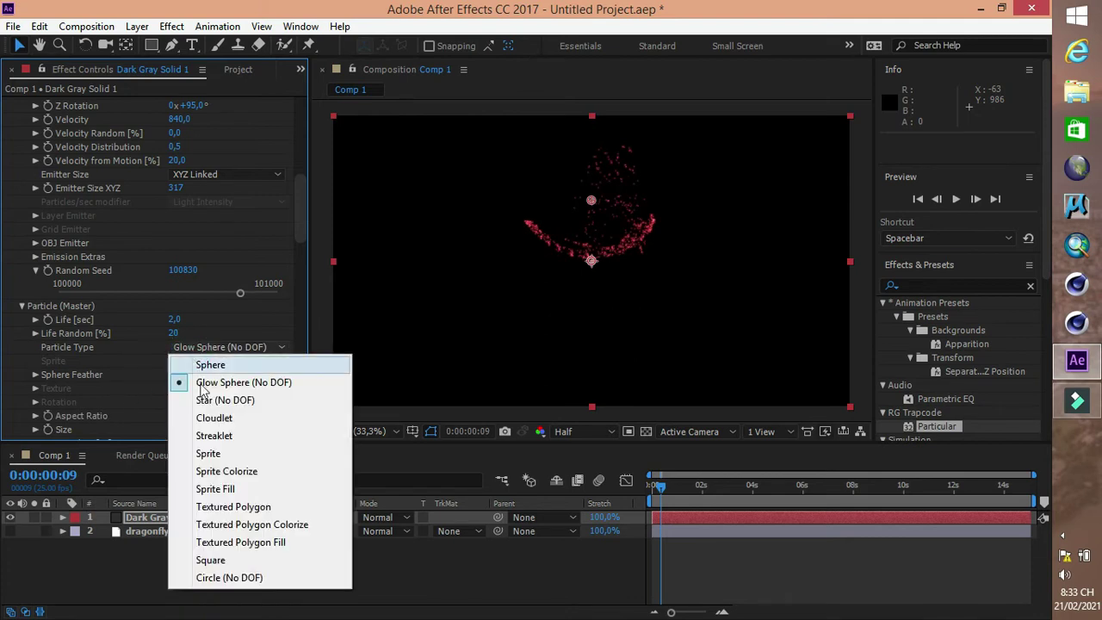
click(217, 419)
click(220, 348)
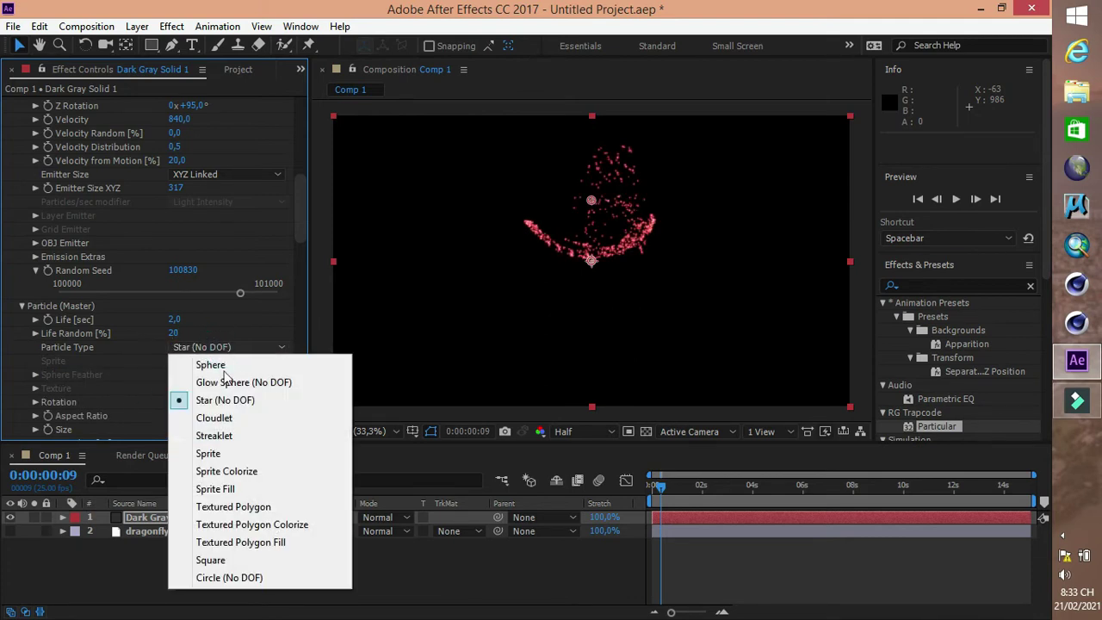
click(226, 418)
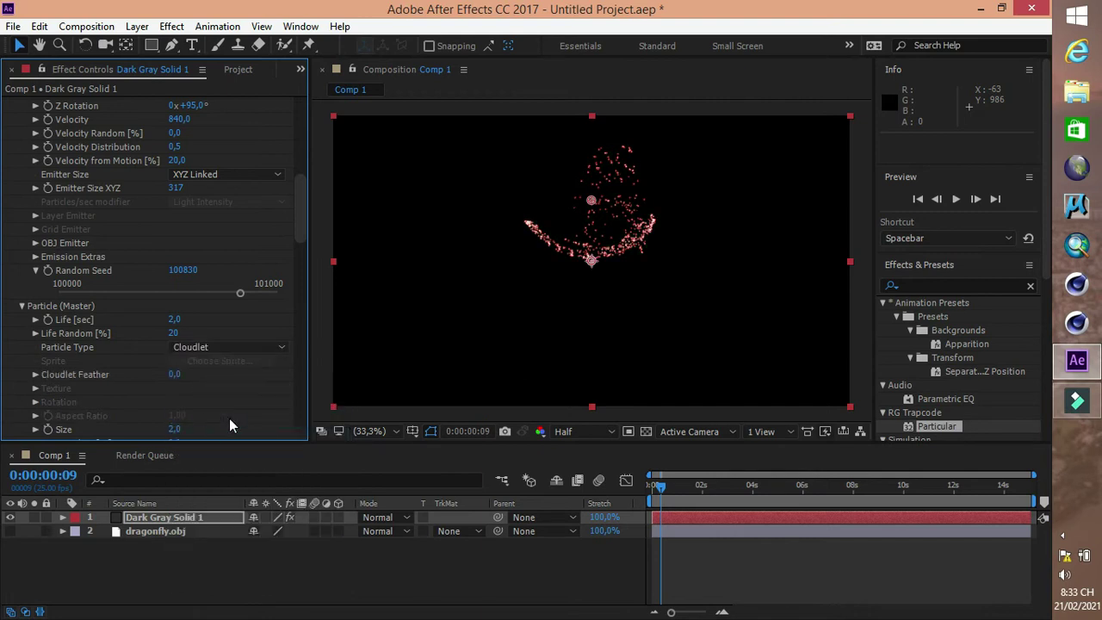
Play the composition to check the Cloudlet particles, and park the playhead at 0:00:00:11.
click(964, 199)
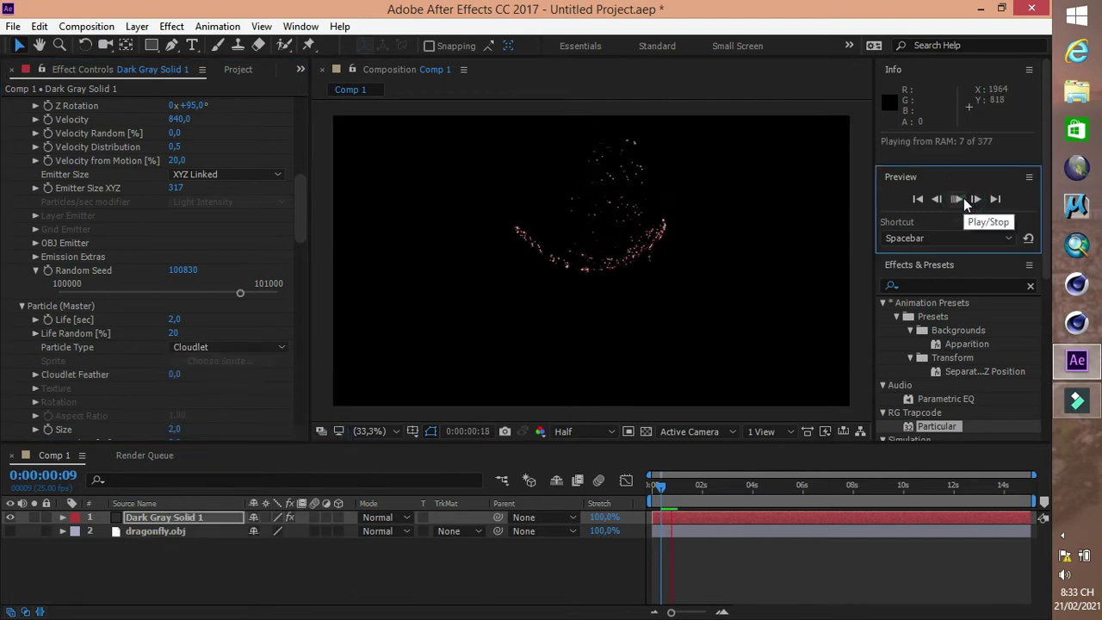
key(space)
drag(699, 497, 664, 501)
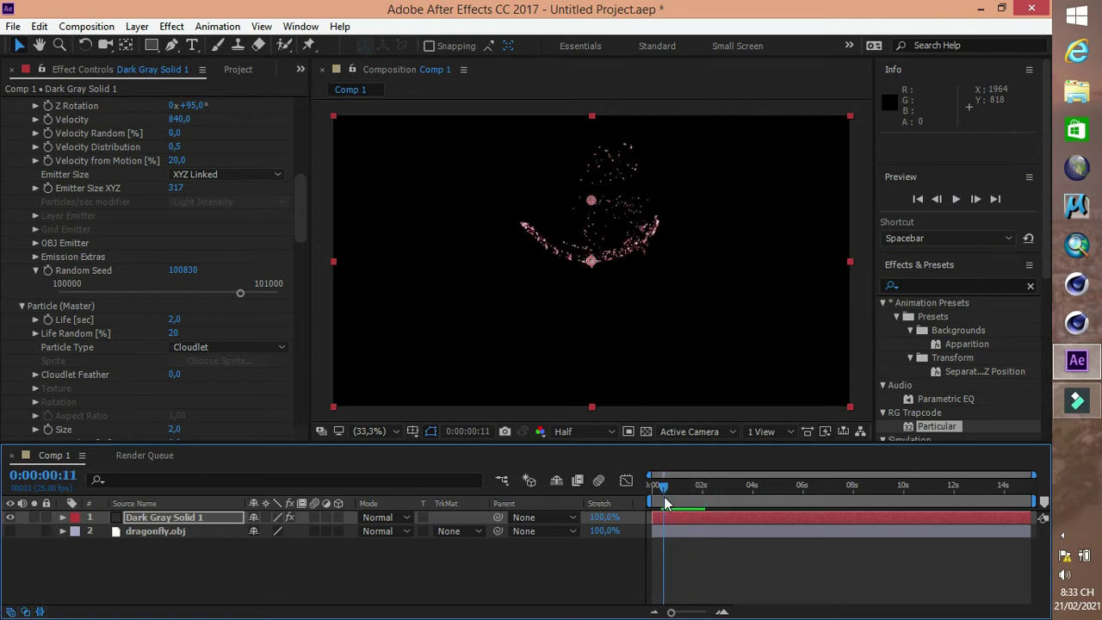
Set the master particles' Size to 5.
scroll(168, 399, down, 2)
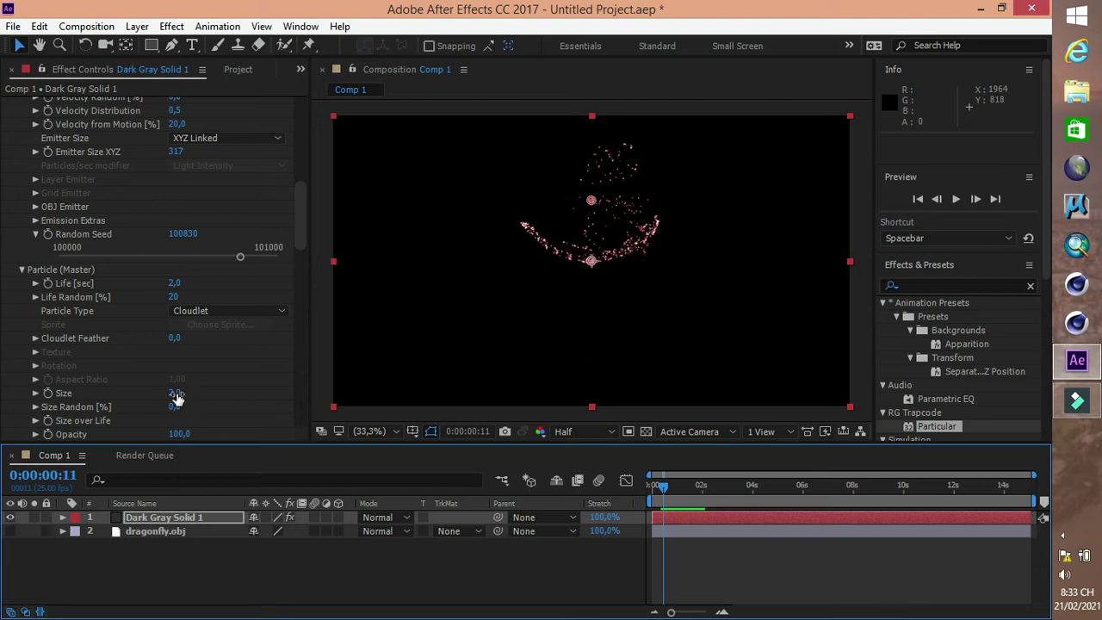
click(175, 394)
text(5)
key(Return)
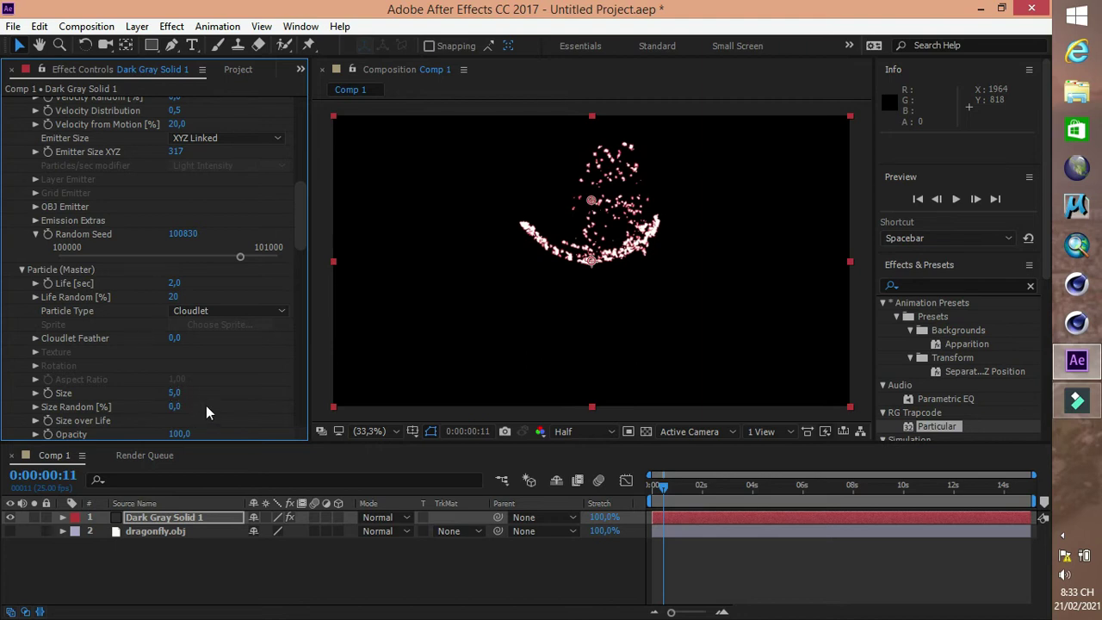
Reveal the master particles' Size over Life curve and its presets, widening the effect settings area to show them fully.
scroll(206, 405, down, 1)
scroll(72, 389, down, 1)
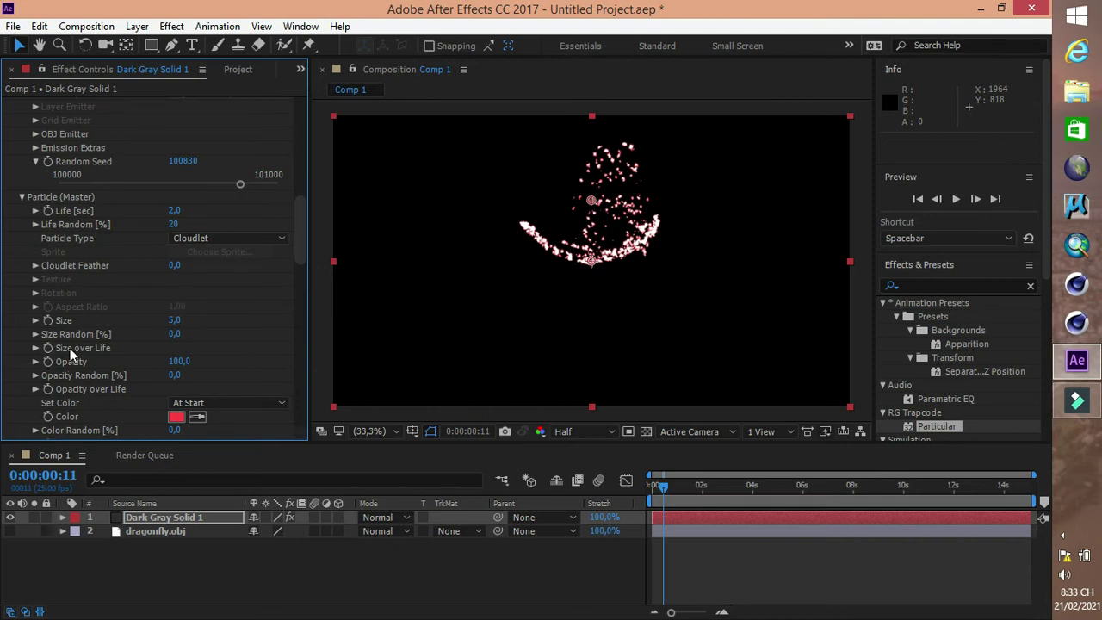
click(35, 348)
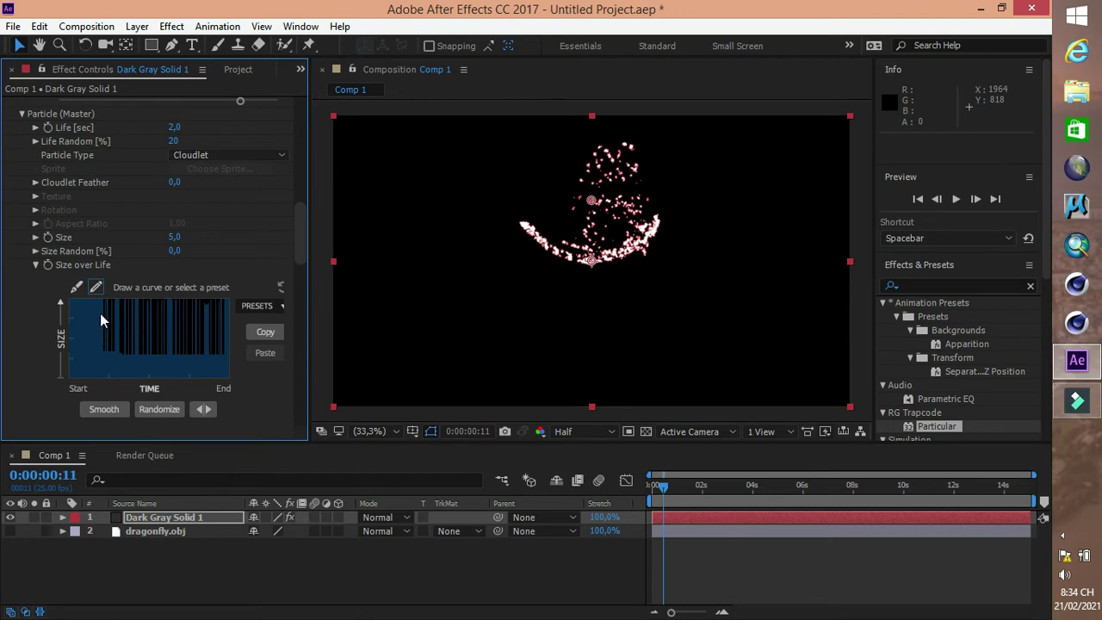
click(267, 307)
drag(309, 311, 328, 316)
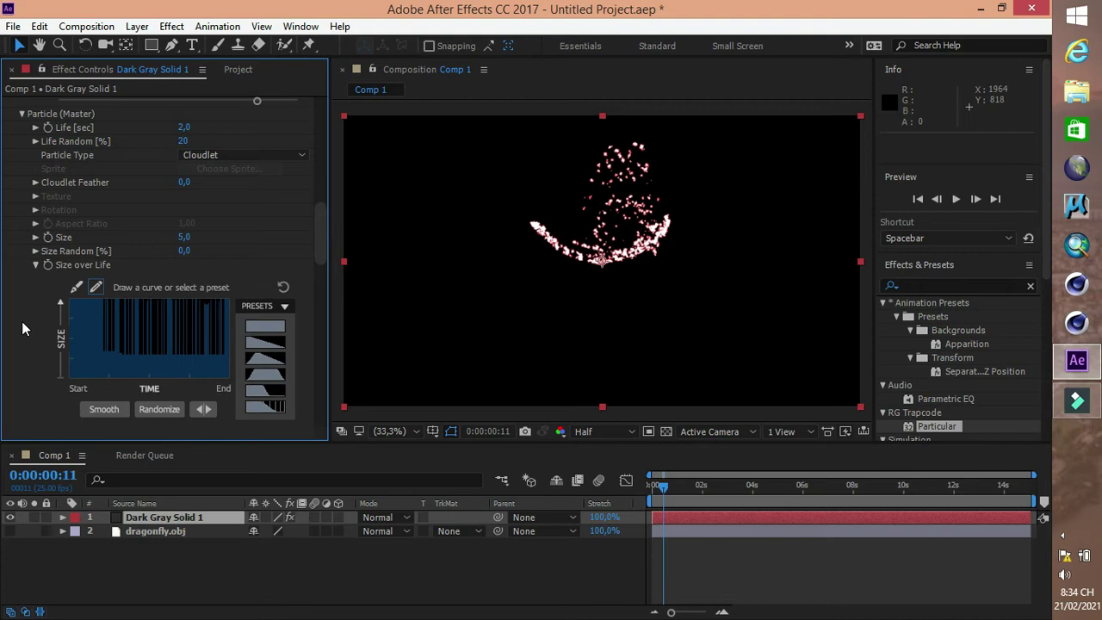
Set the master particles' Set Color option to Over Life and randomize the Color over Life ramp.
scroll(23, 325, down, 1)
scroll(23, 326, down, 2)
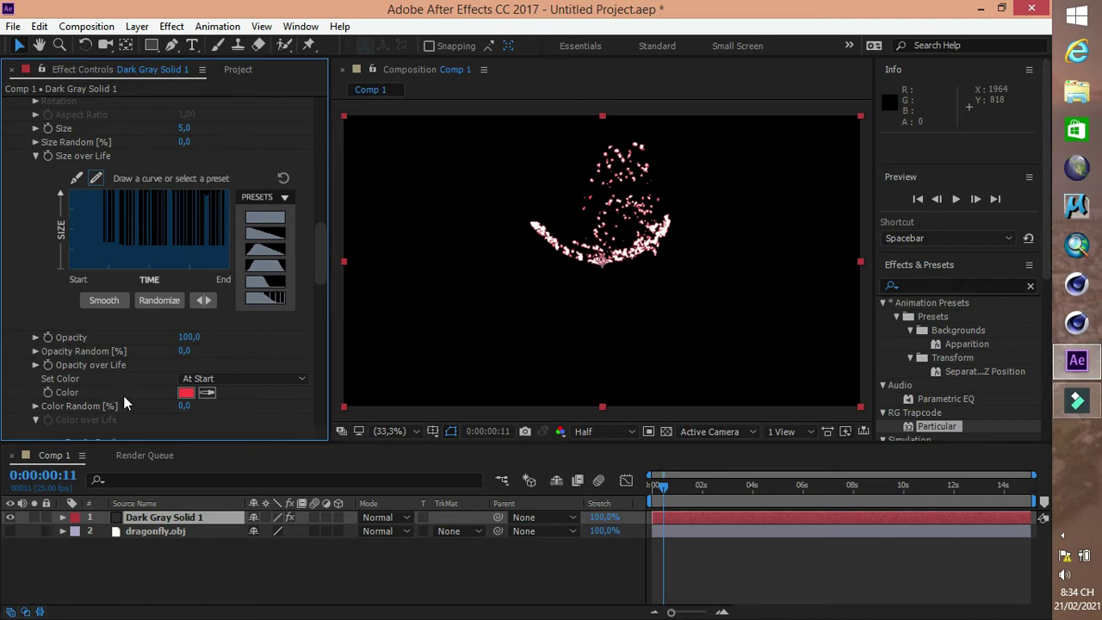
click(221, 379)
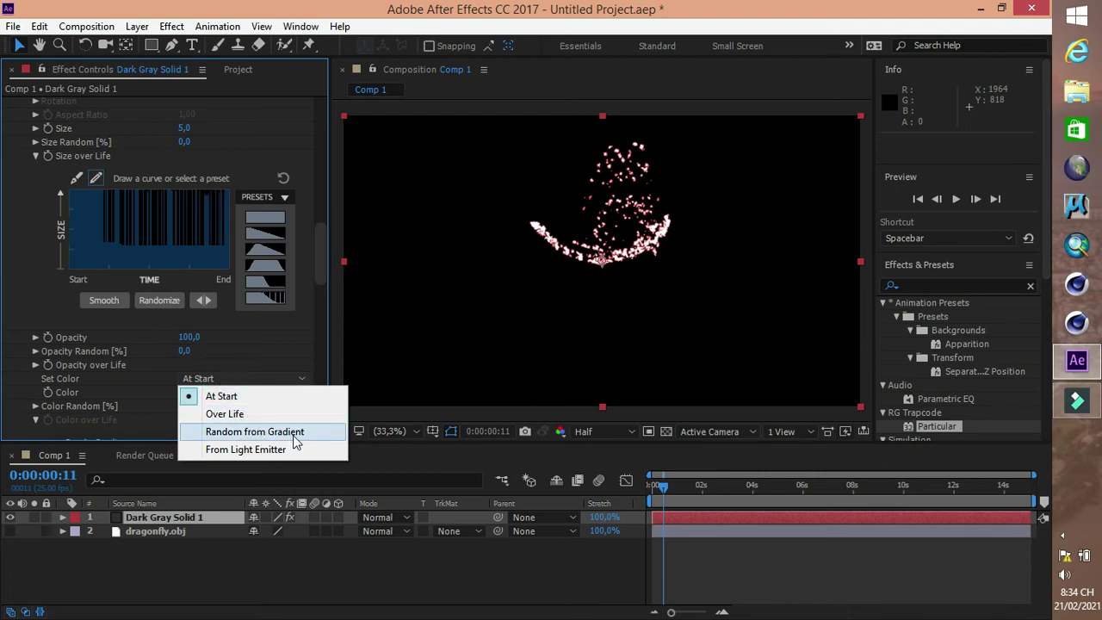
click(241, 414)
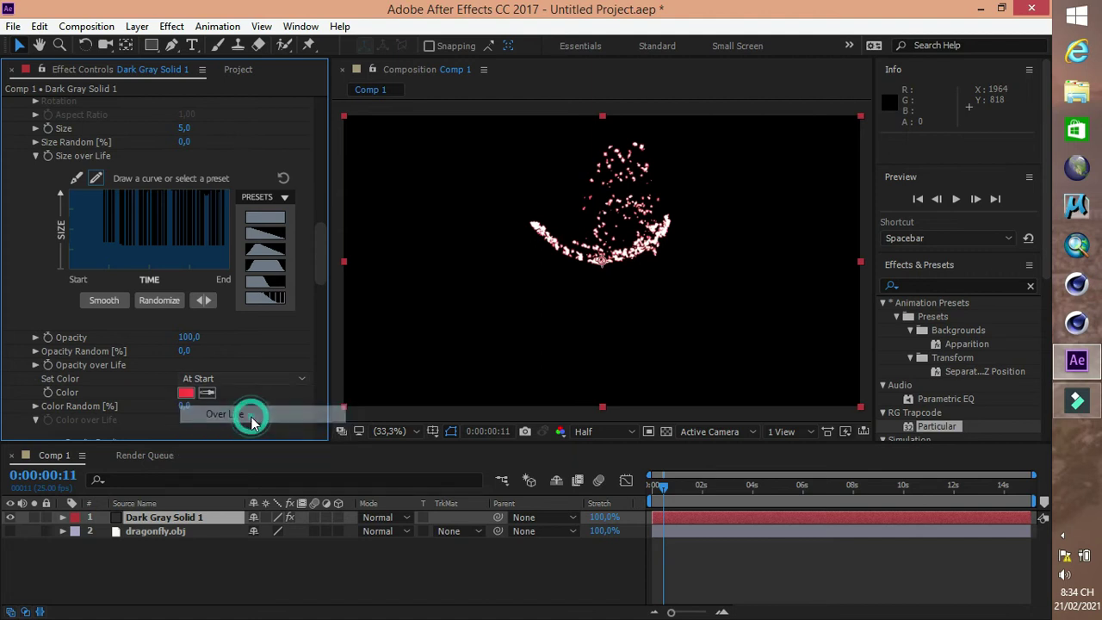
scroll(99, 391, down, 1)
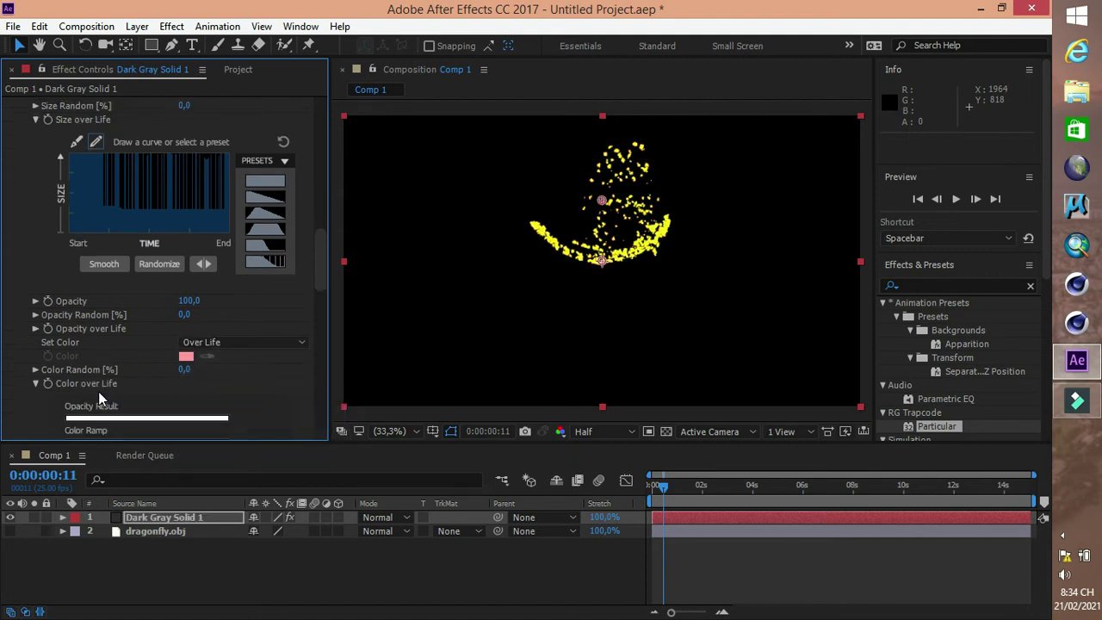
scroll(37, 383, down, 2)
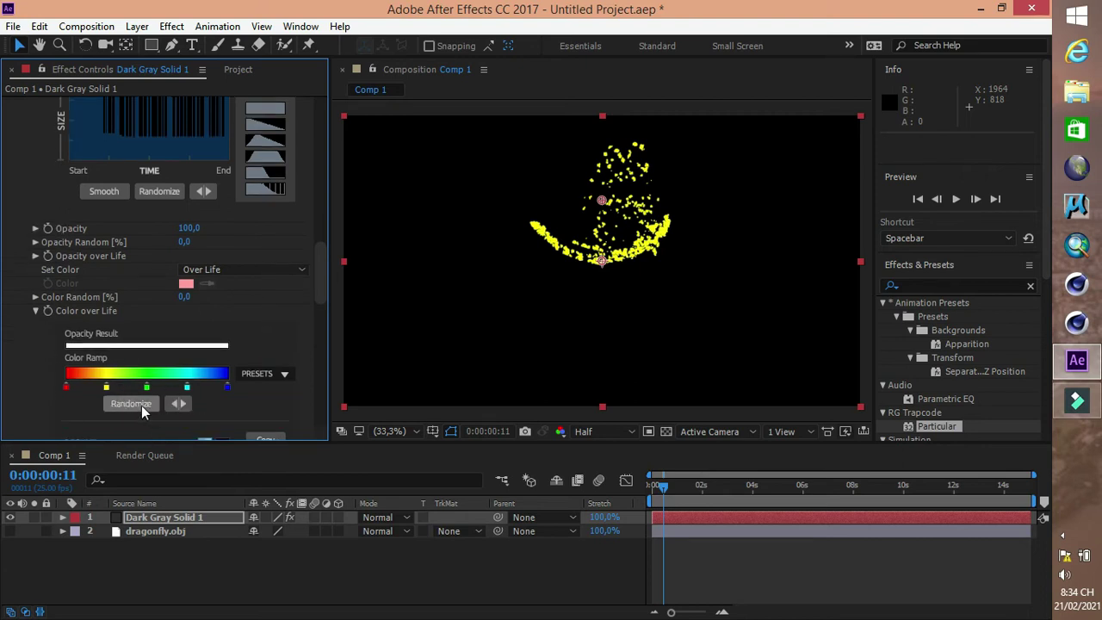
click(131, 404)
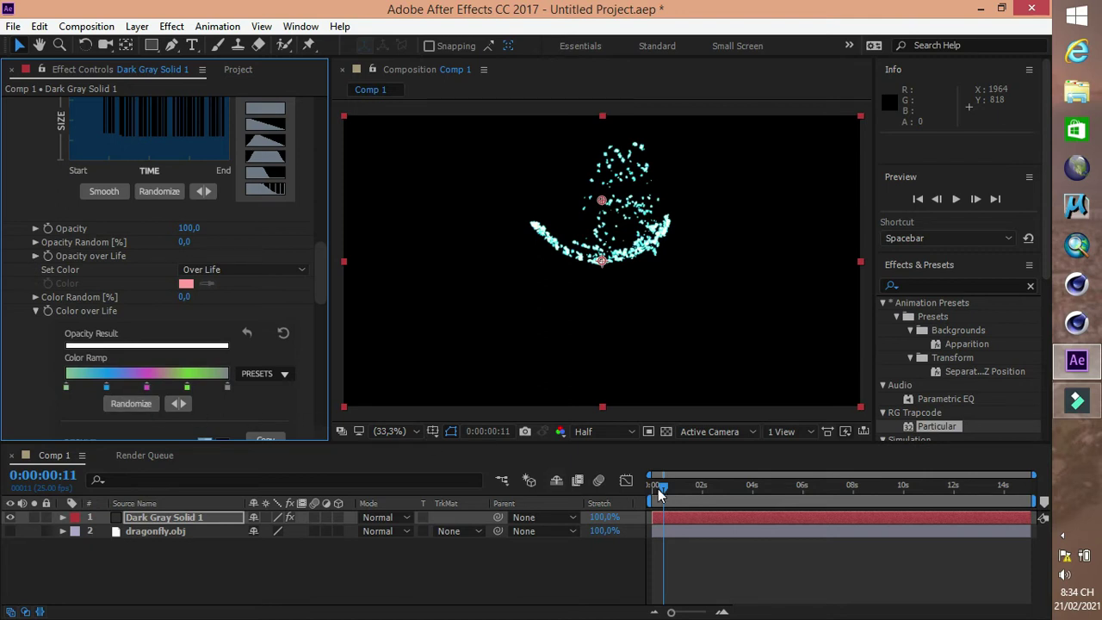
Play the composition from the beginning to check the randomized particle colors, stopping at 0:00:02:00.
drag(661, 484, 650, 484)
click(956, 199)
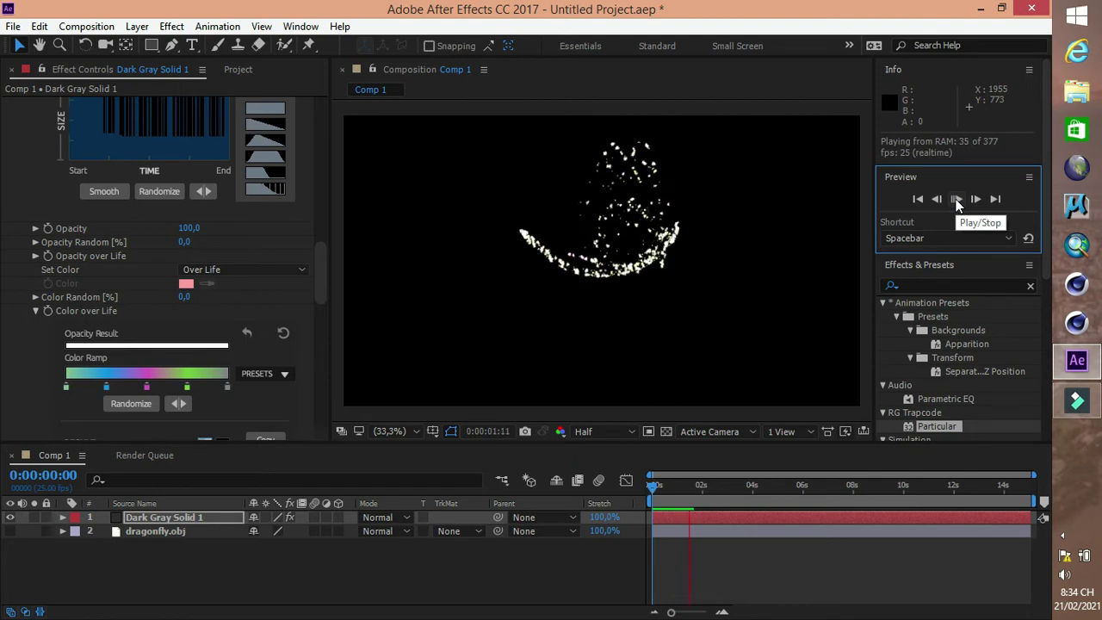
click(956, 199)
click(577, 275)
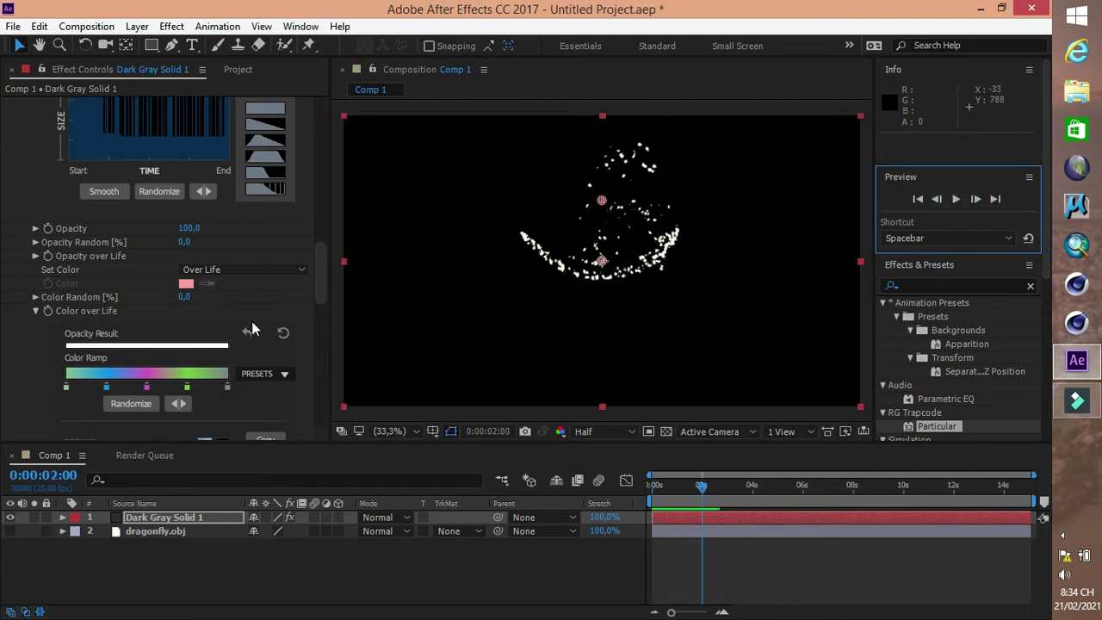
Raise the Gravity in the master physics settings to 158,8.
scroll(256, 328, down, 5)
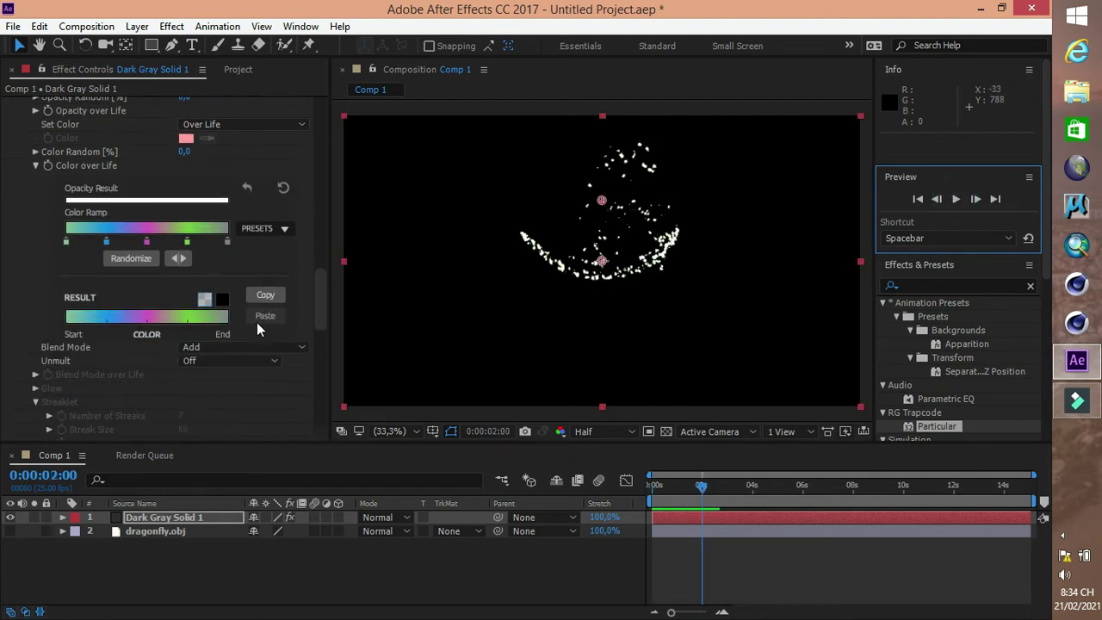
scroll(257, 328, down, 2)
scroll(257, 322, down, 1)
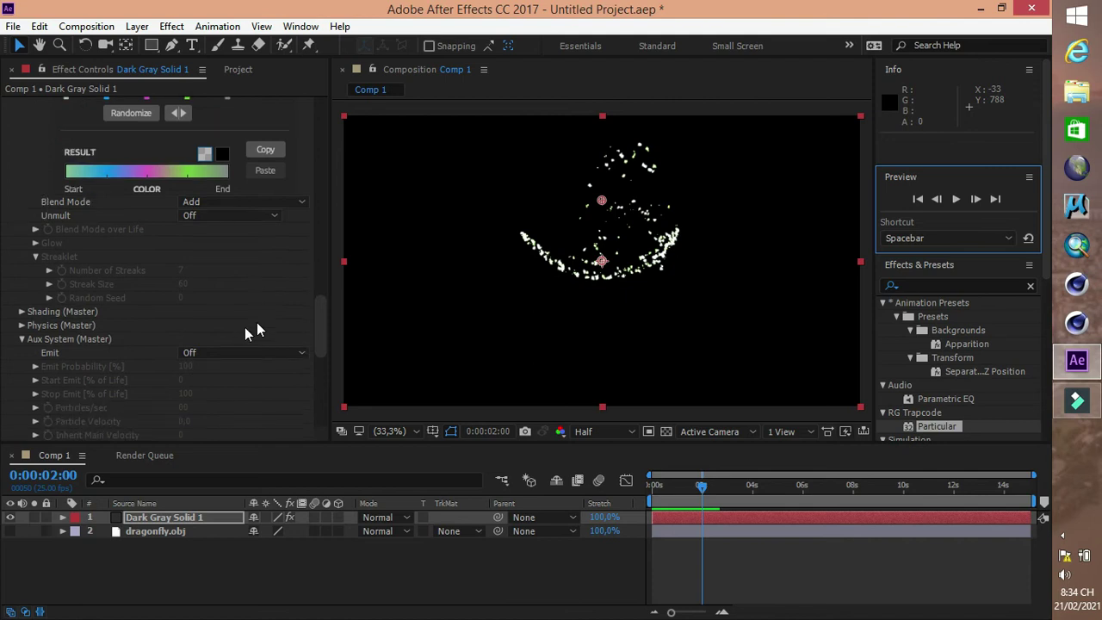
click(22, 327)
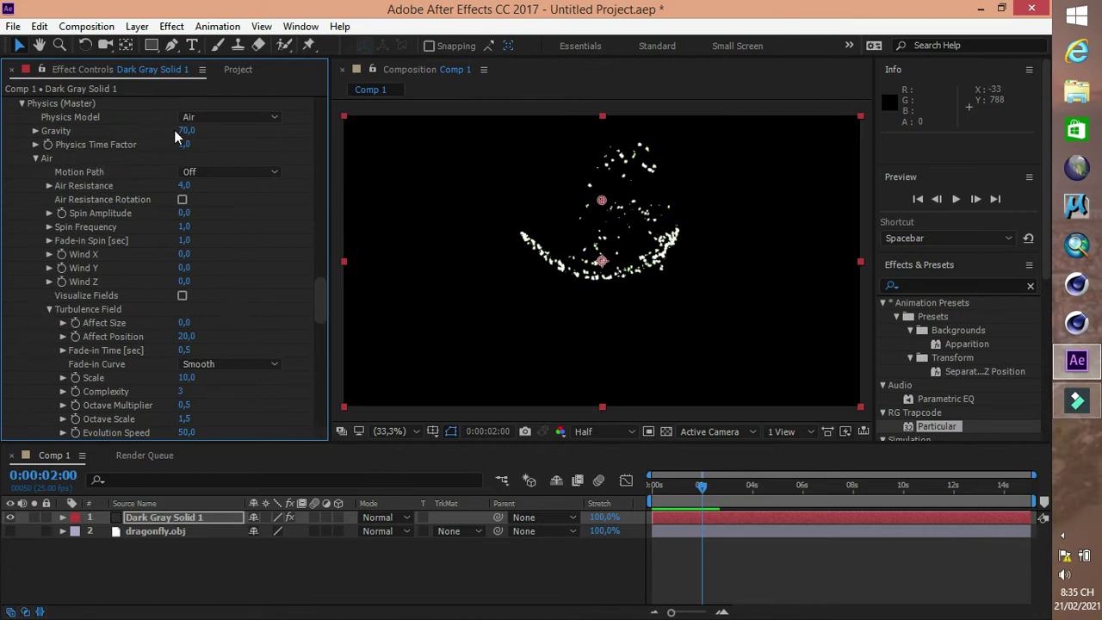
click(37, 130)
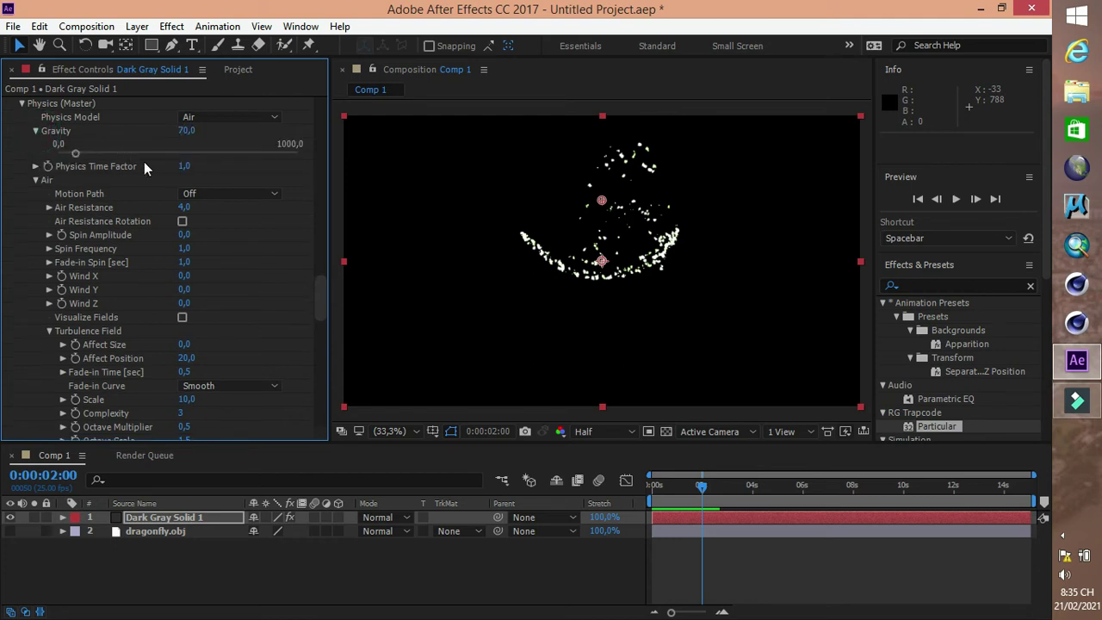
click(90, 153)
drag(89, 153, 96, 154)
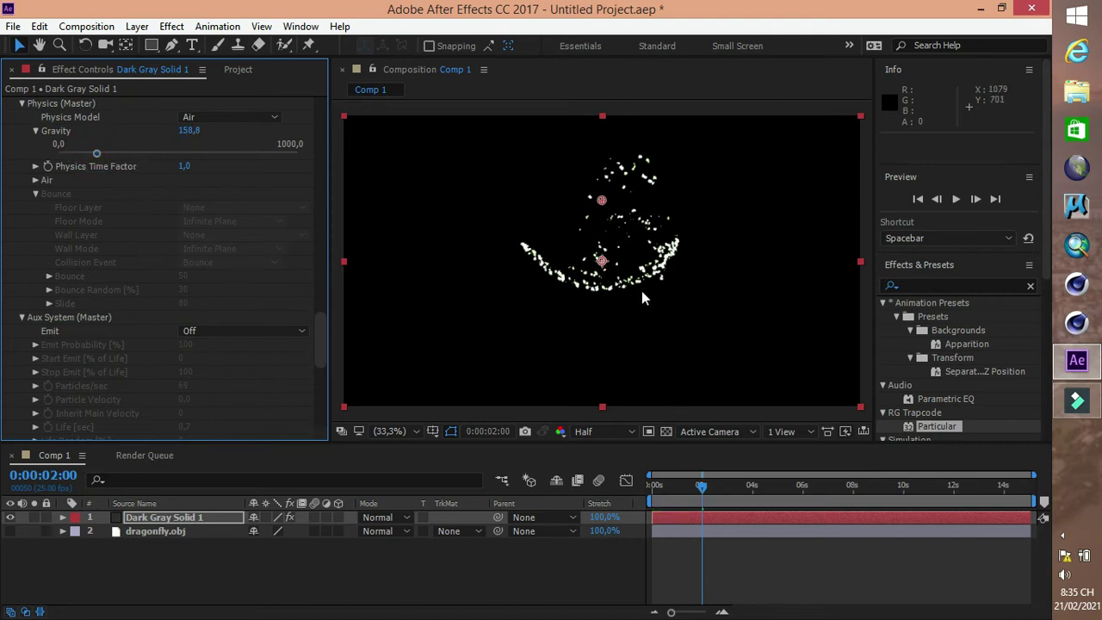
Play the composition from the beginning to check how the particles fall under the stronger gravity.
drag(702, 486, 652, 492)
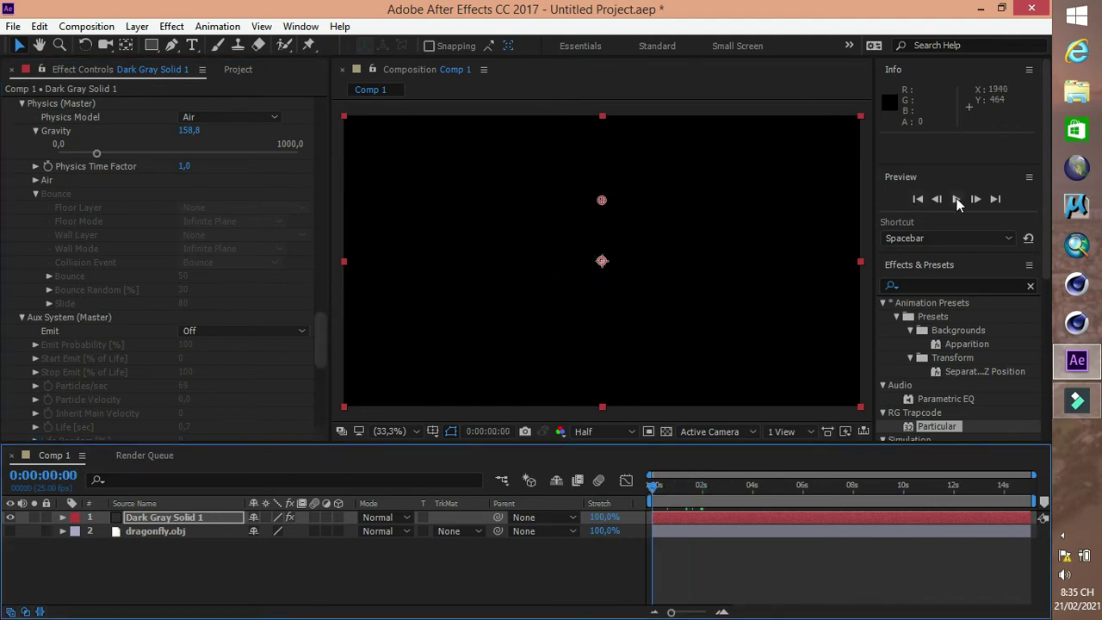
click(955, 199)
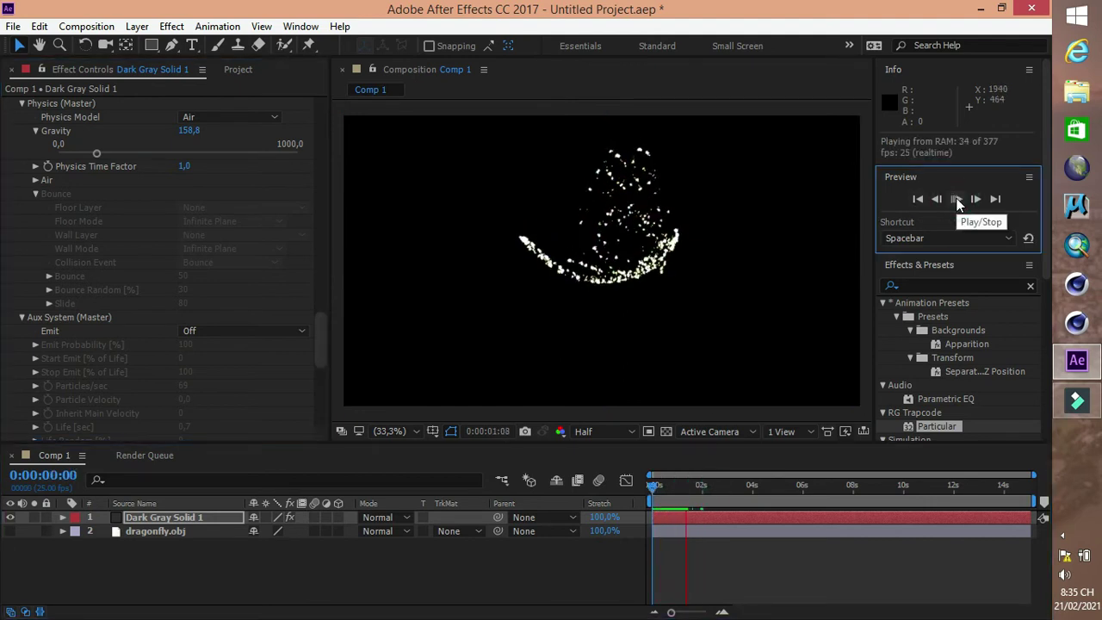
click(955, 199)
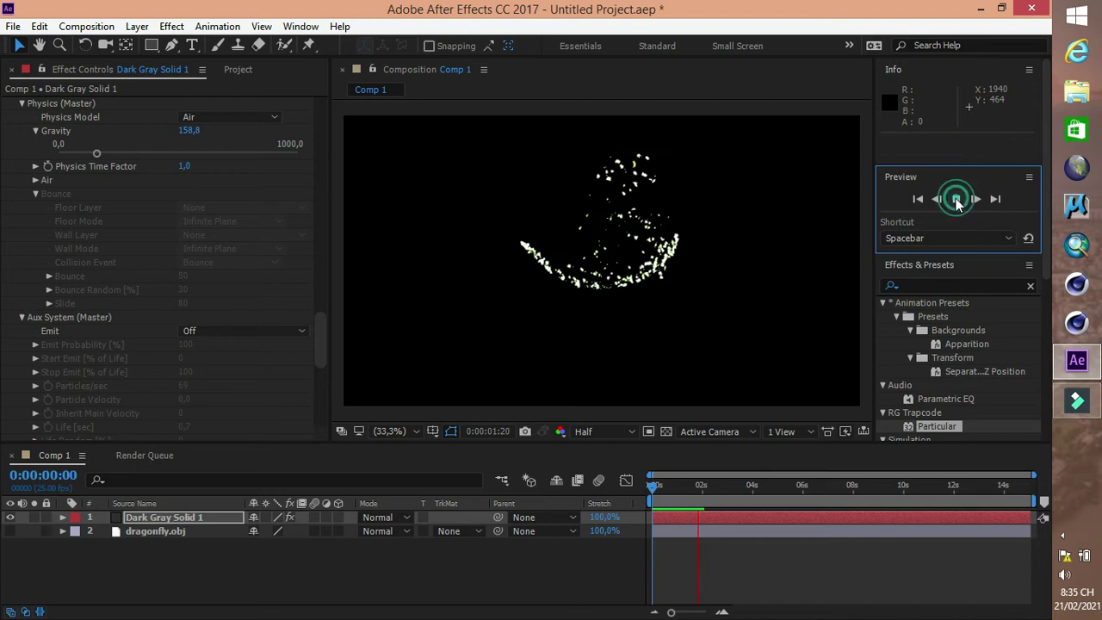
Check the master Air physics settings and set the Aux System's Emit option to Continuously.
click(35, 180)
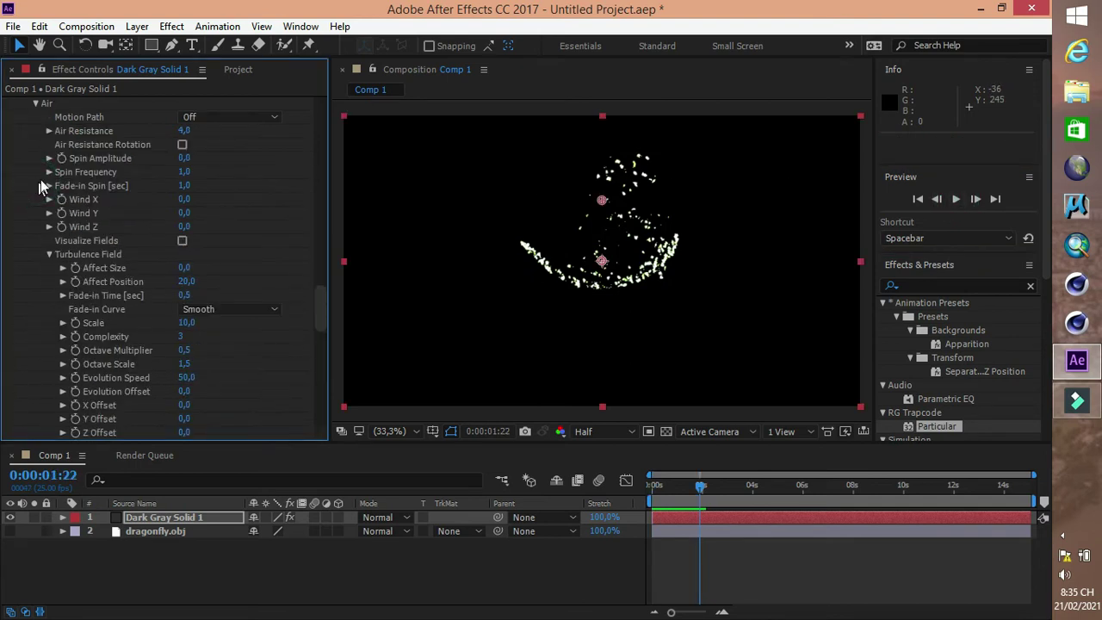
click(41, 179)
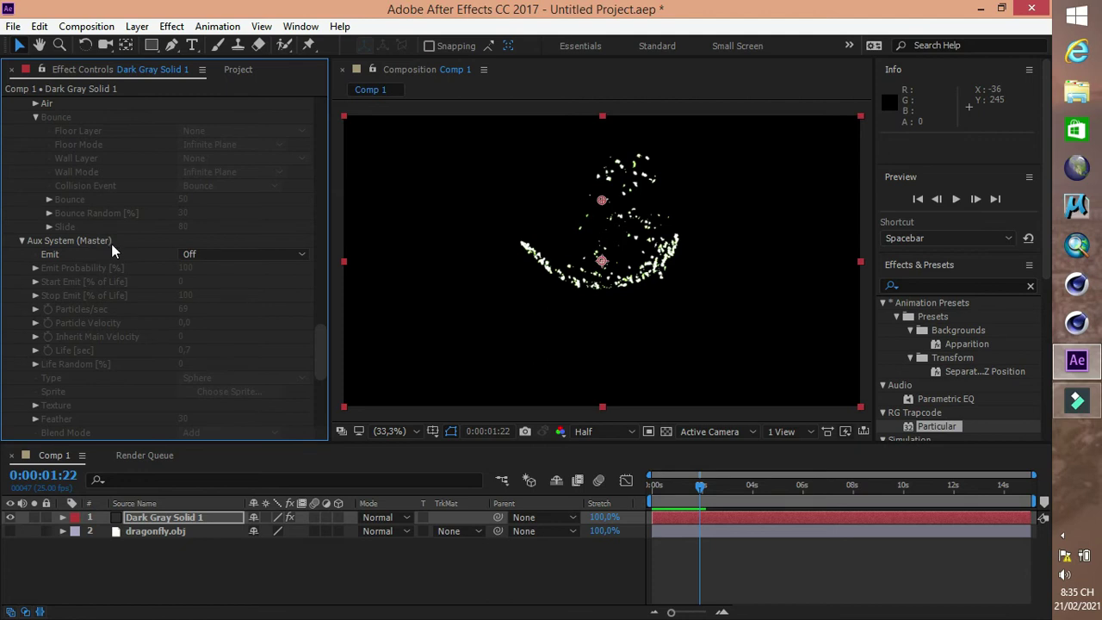
click(225, 254)
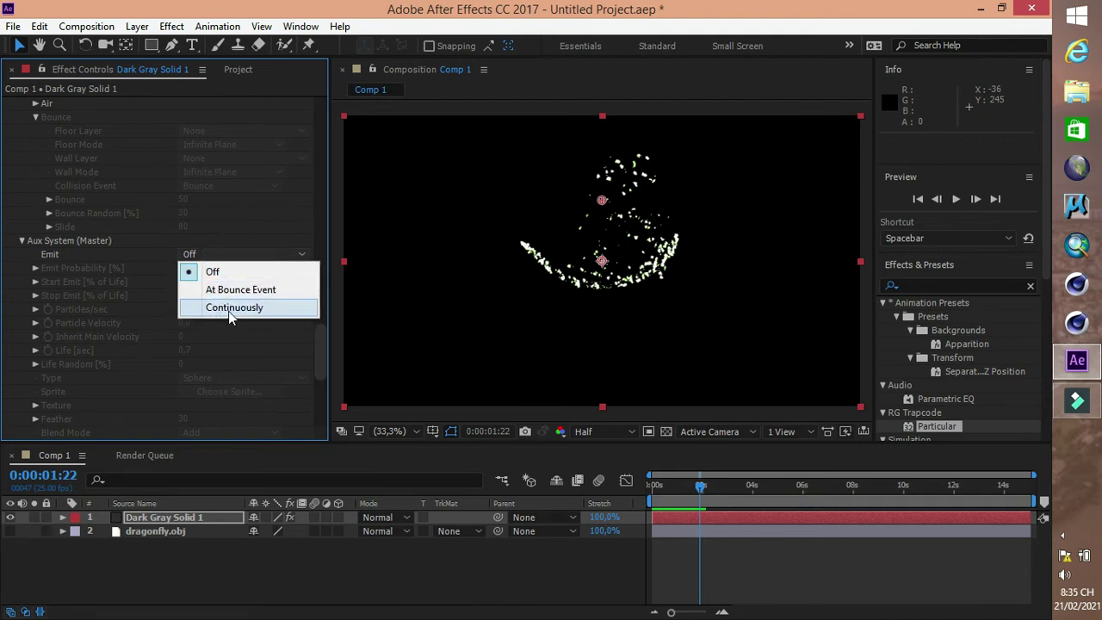
click(244, 315)
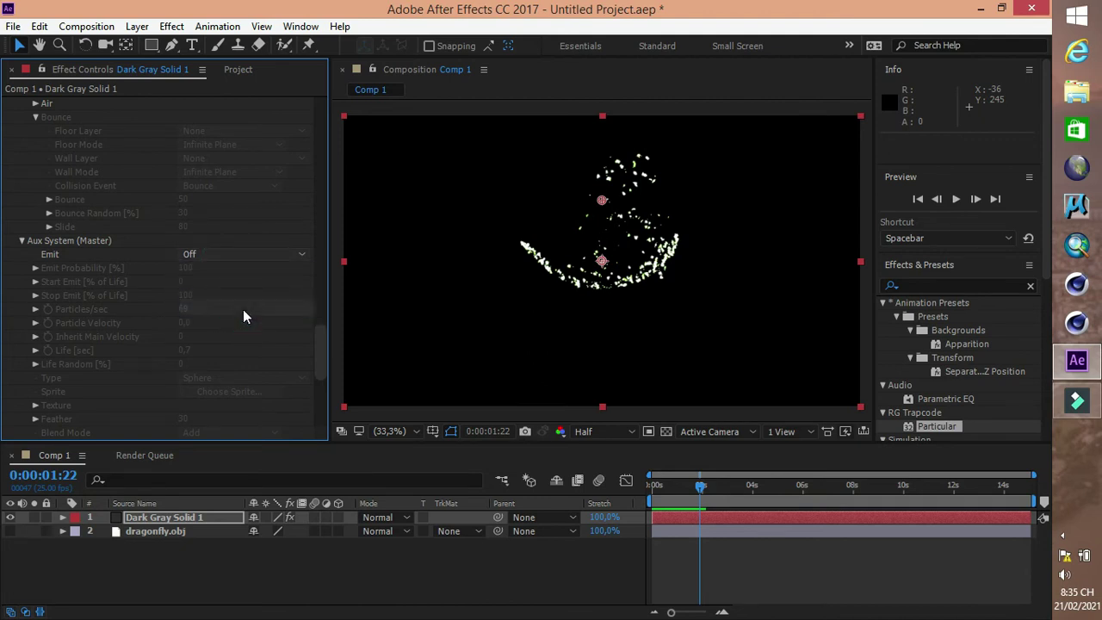
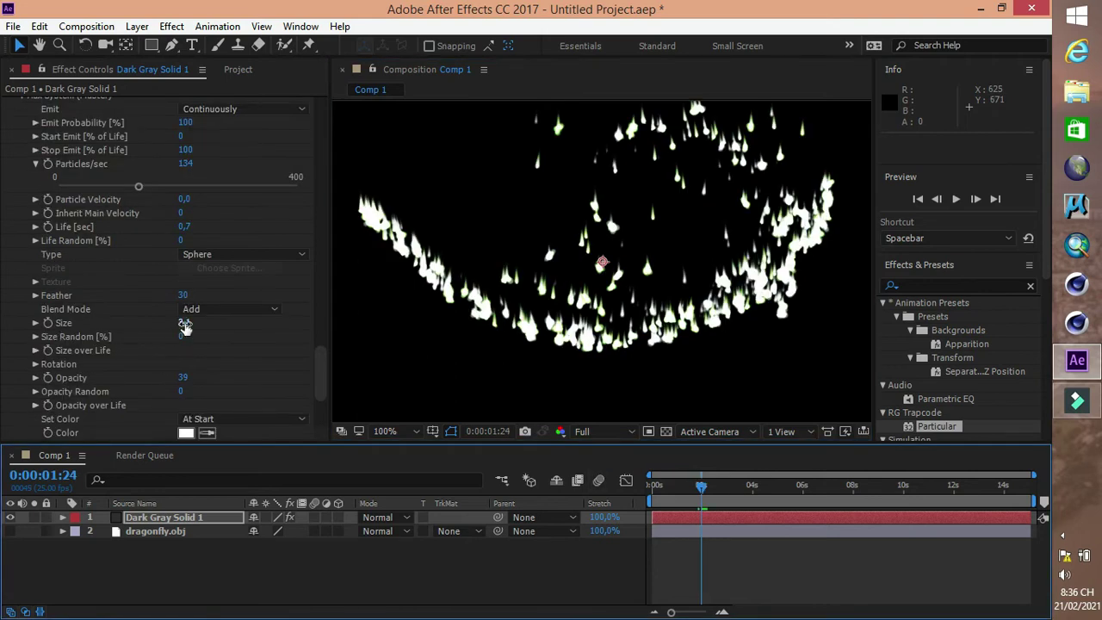
Set the Aux particle Size to 3,0 and color the particles Over Life with the white-cyan-blue ramp preset.
drag(184, 322, 189, 329)
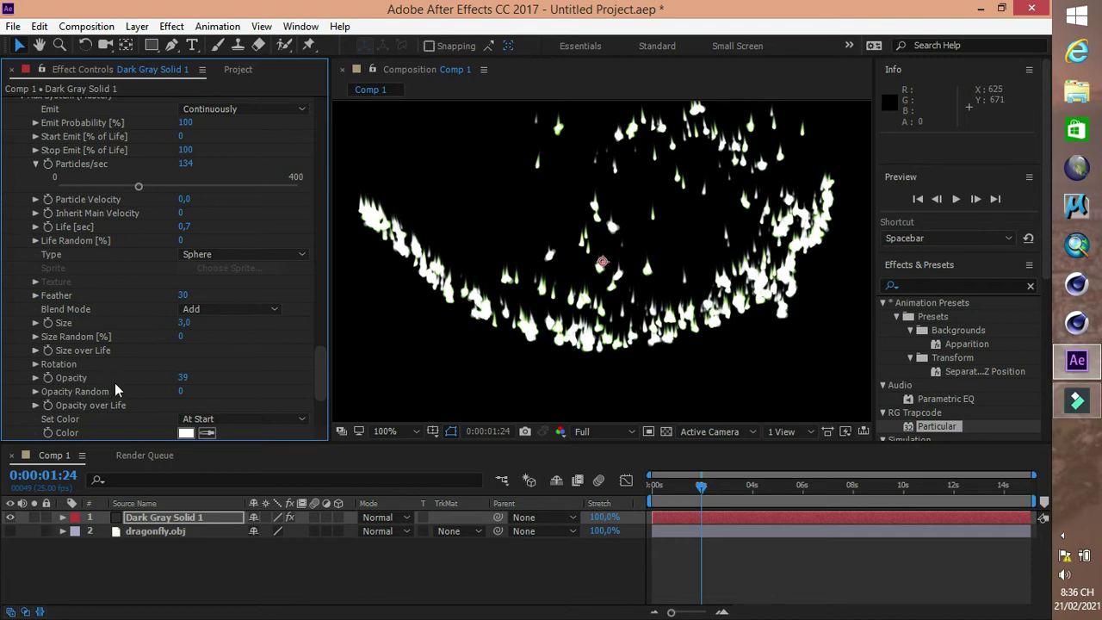
scroll(114, 382, down, 3)
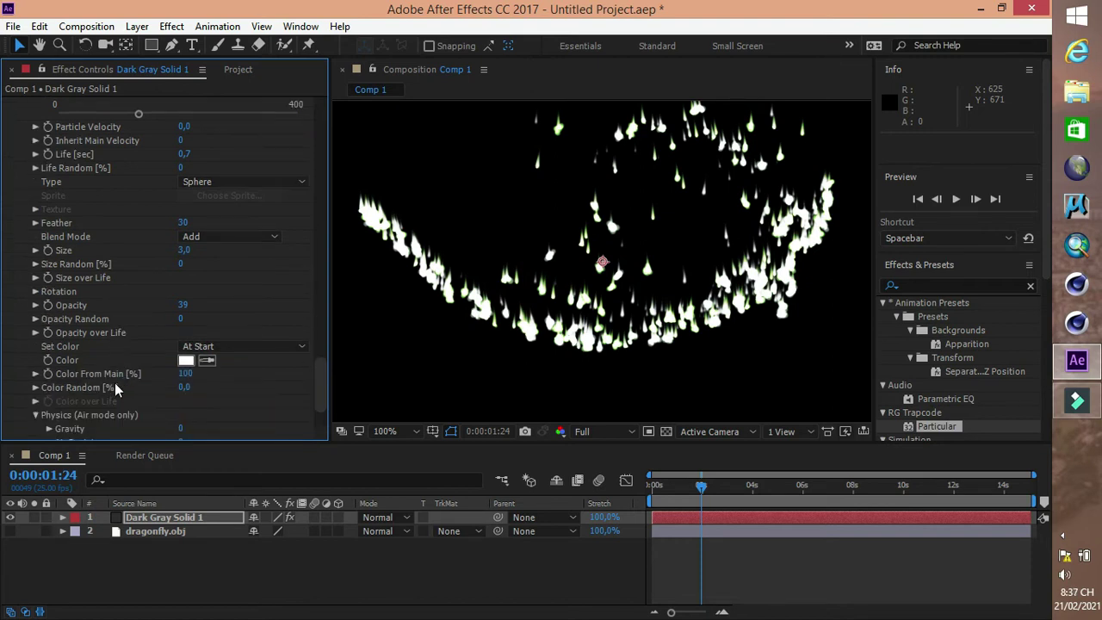
click(211, 347)
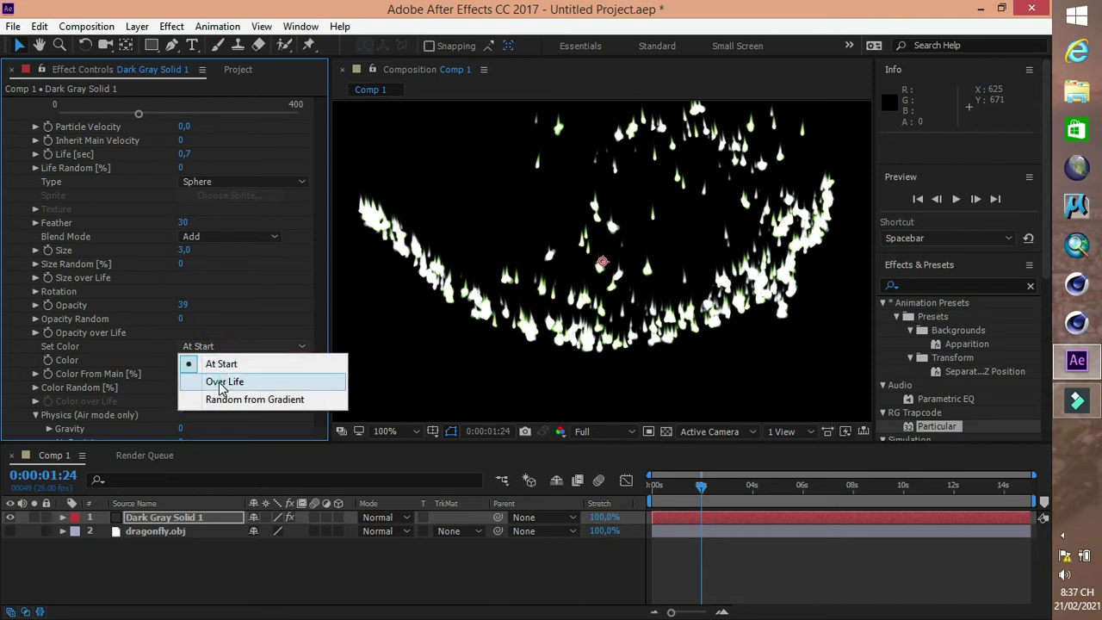
click(220, 383)
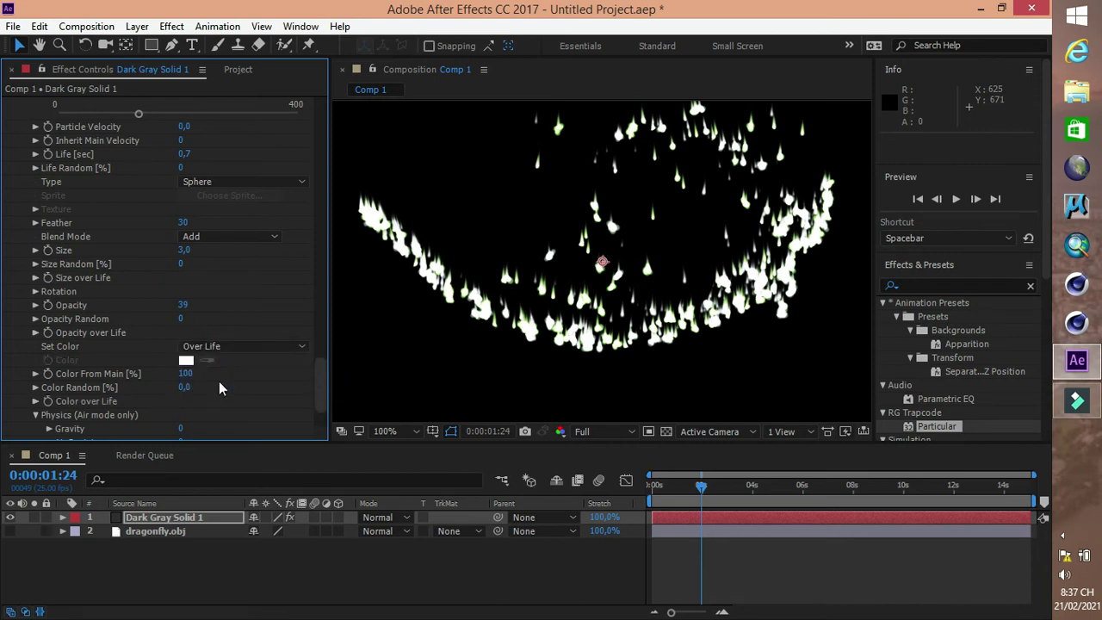
click(35, 401)
scroll(35, 398, down, 5)
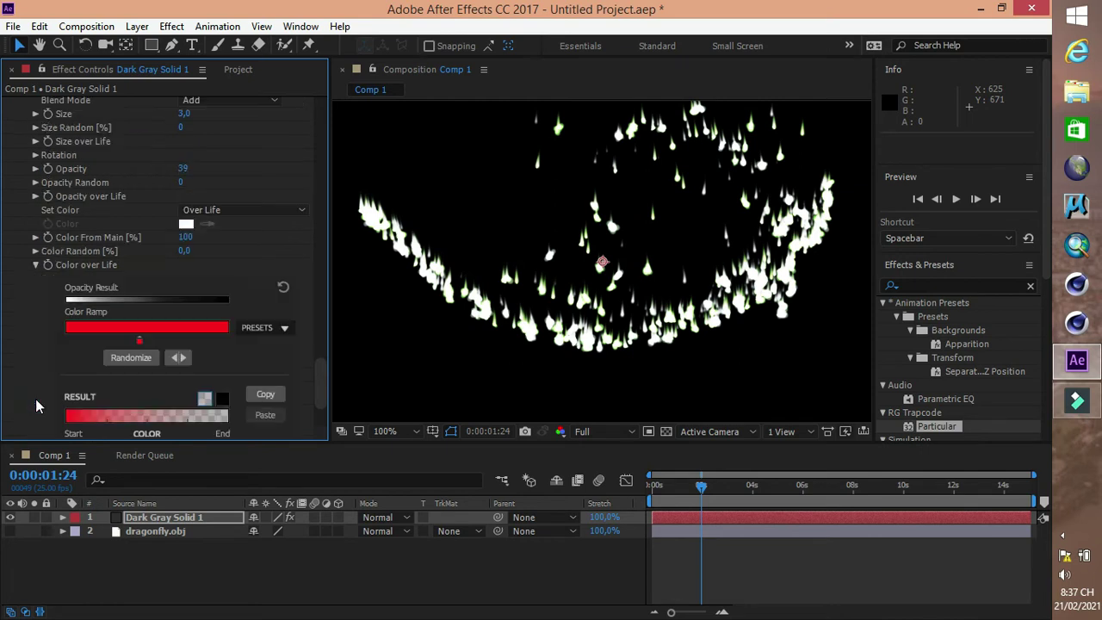
click(264, 328)
click(267, 389)
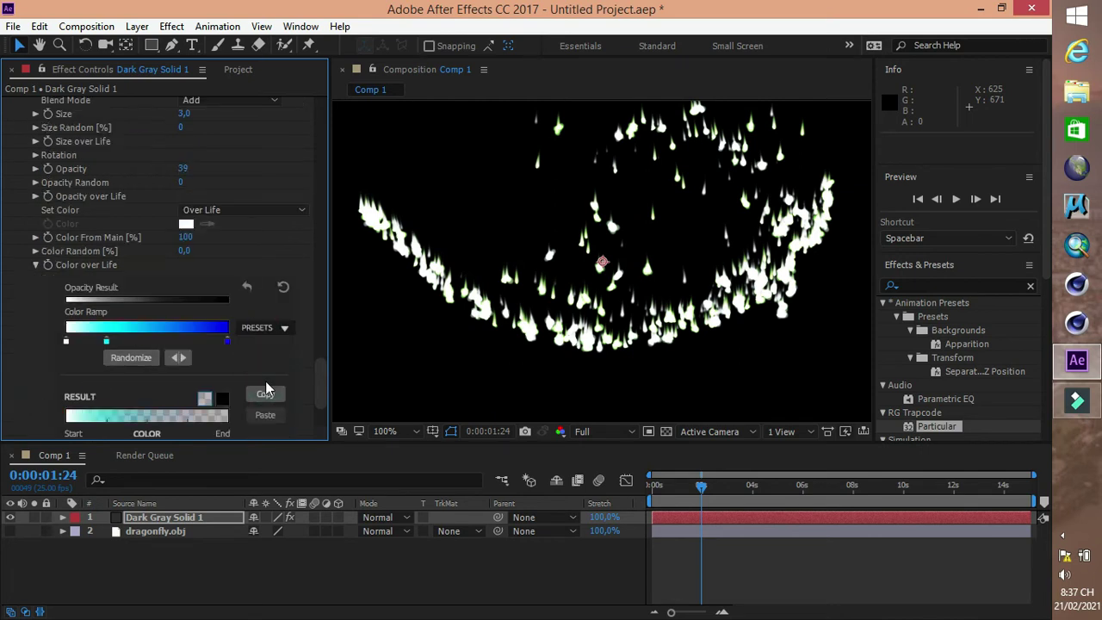
Scrub back to an early frame of the explosion and set the Aux System's Start Emit to 7 and Stop Emit to 81.
click(711, 488)
drag(722, 496, 670, 495)
scroll(131, 162, up, 5)
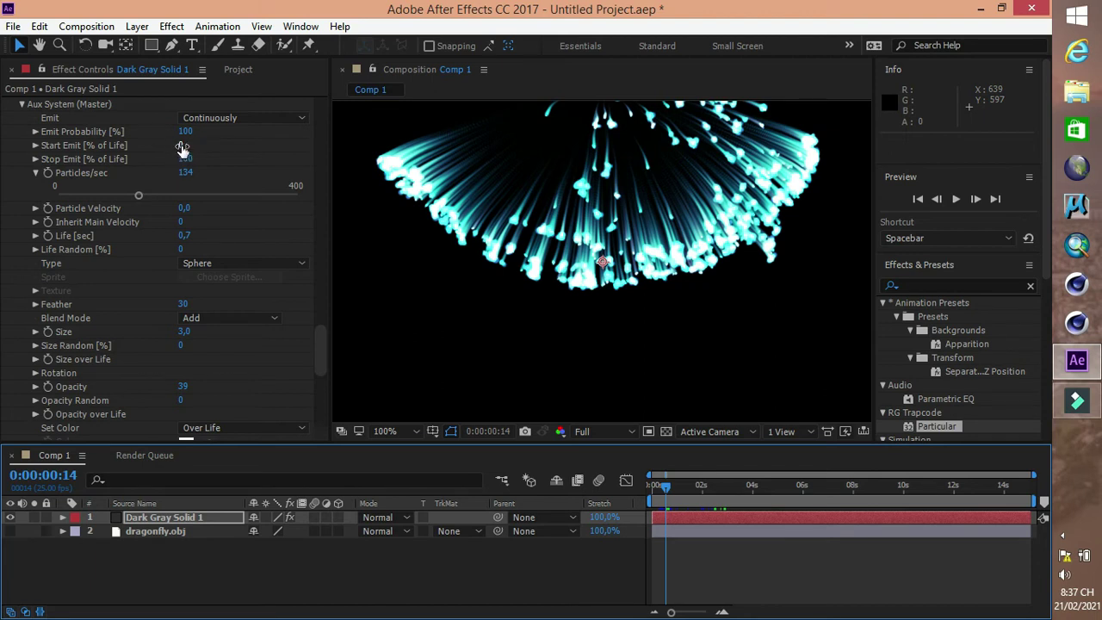
click(181, 147)
mouse_move(183, 145)
mouse_down()
mouse_move(195, 149)
mouse_move(173, 161)
mouse_up()
drag(668, 493, 673, 490)
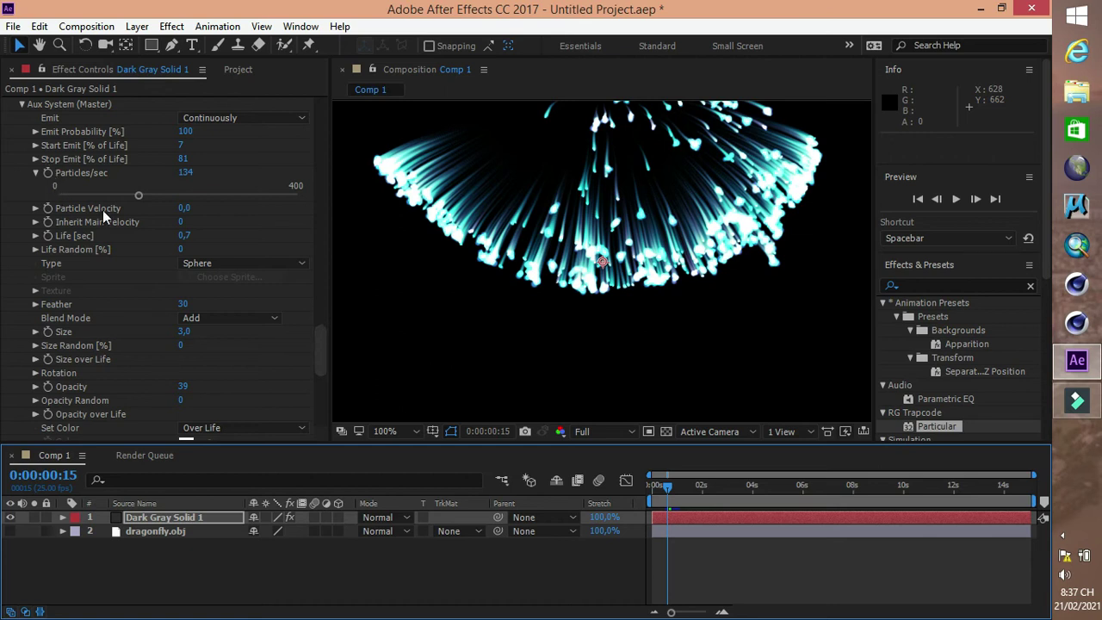
Set the Aux Particle Velocity to 8,0 and inspect the Aux Opacity over Life curve.
click(188, 209)
drag(191, 211, 198, 212)
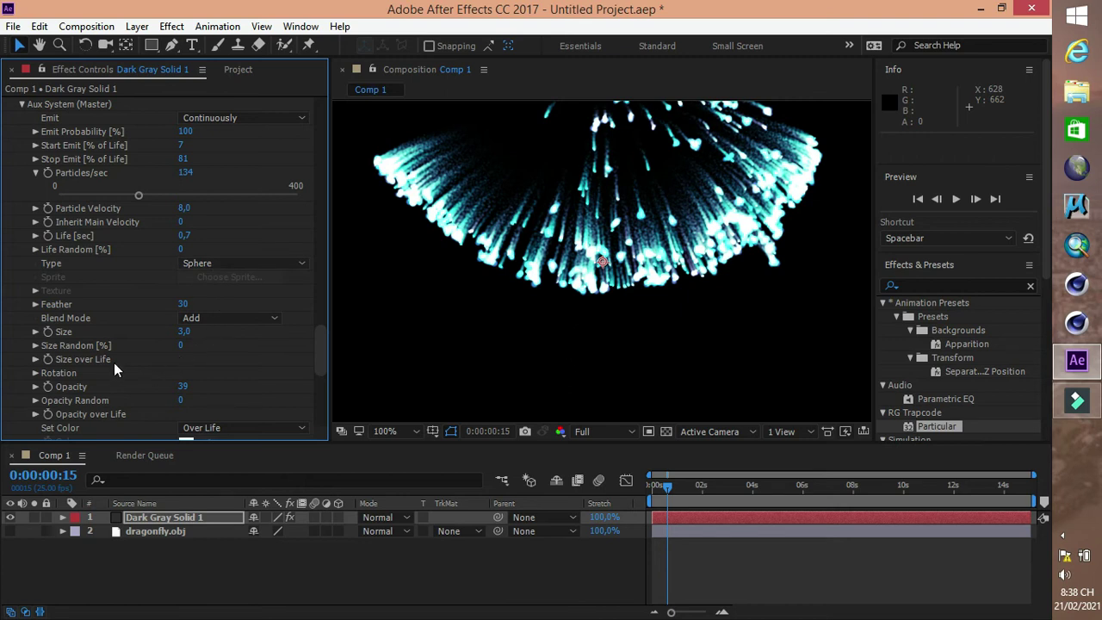
scroll(69, 390, down, 3)
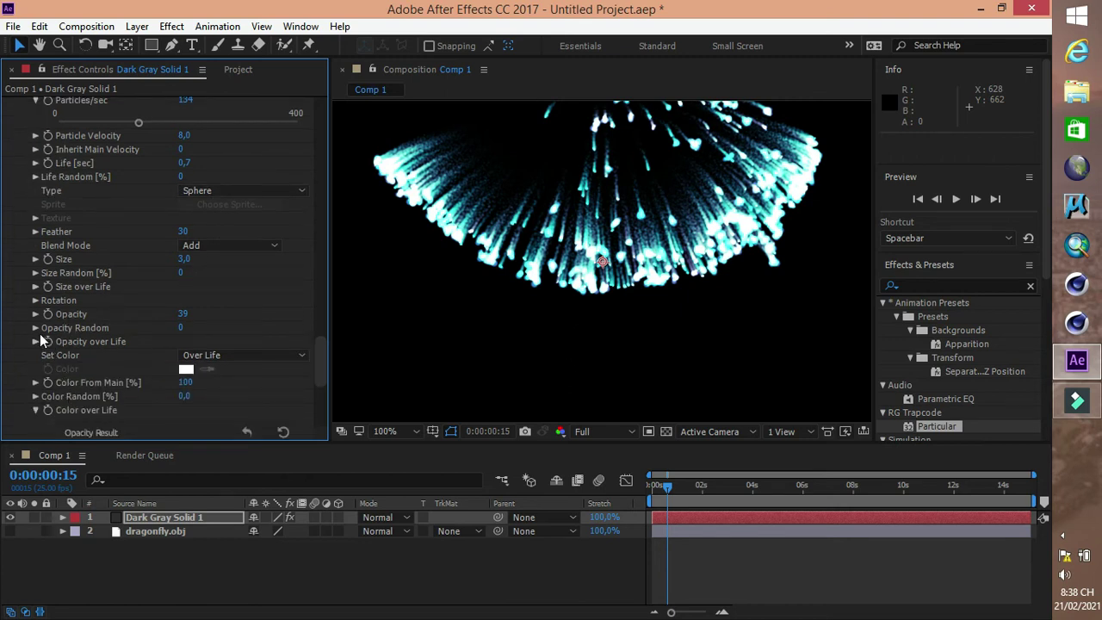
click(35, 342)
scroll(38, 301, down, 3)
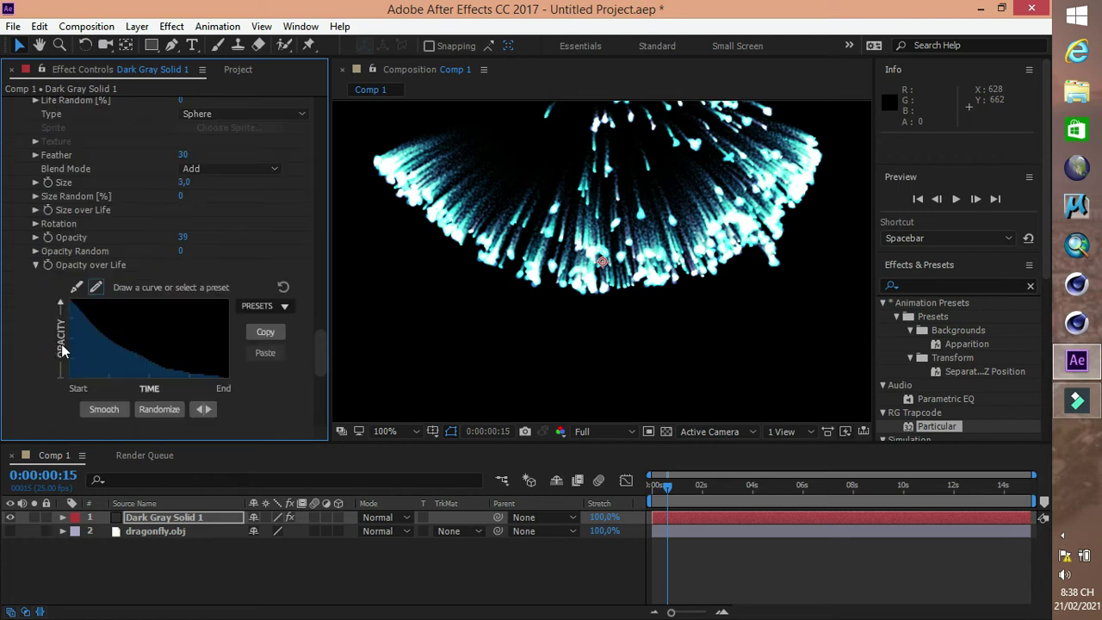
click(36, 266)
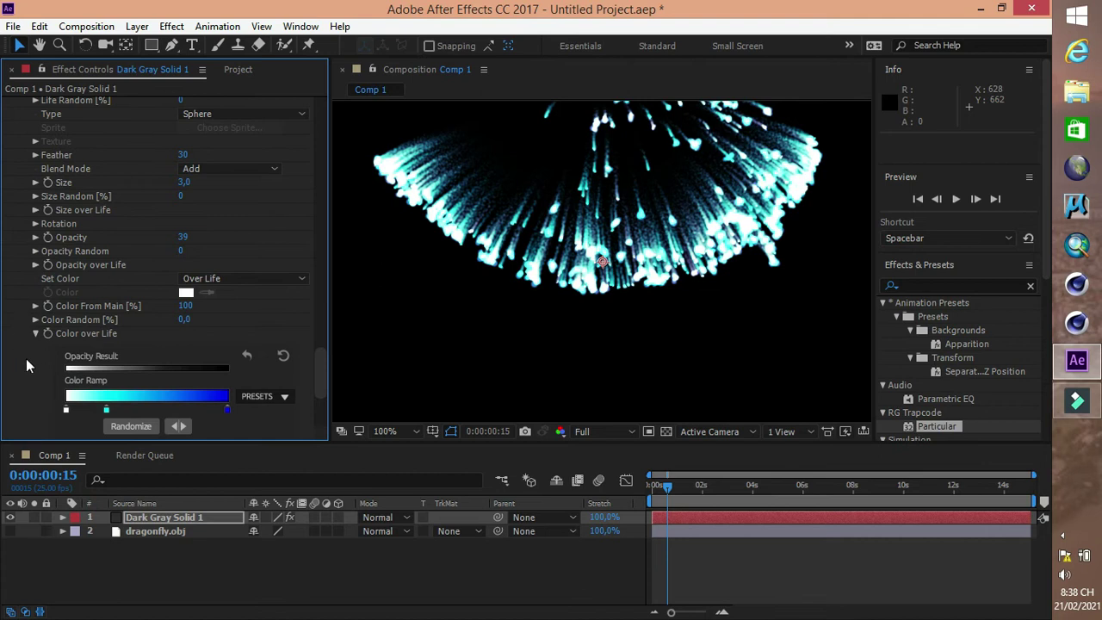
In the Aux Air-mode physics, set Gravity to 110 and Turbulence Position to 111.
scroll(26, 361, down, 5)
drag(180, 355, 189, 352)
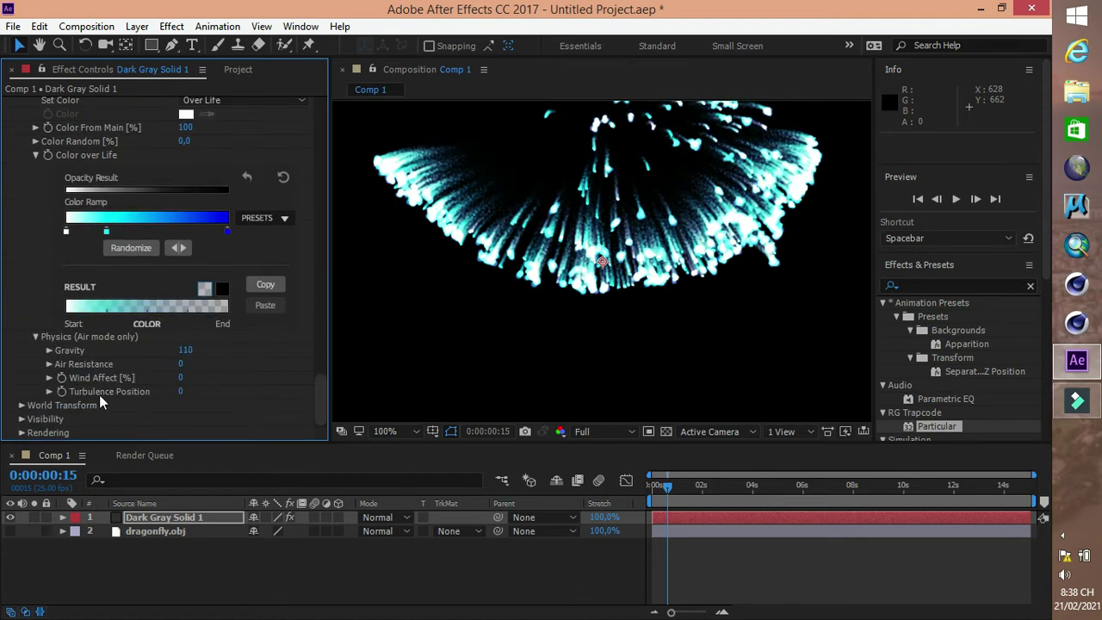
click(49, 391)
drag(70, 414, 98, 417)
Play the composition from near its start to check the turbulent trails, and replay it at a different preview magnification.
click(659, 488)
click(957, 199)
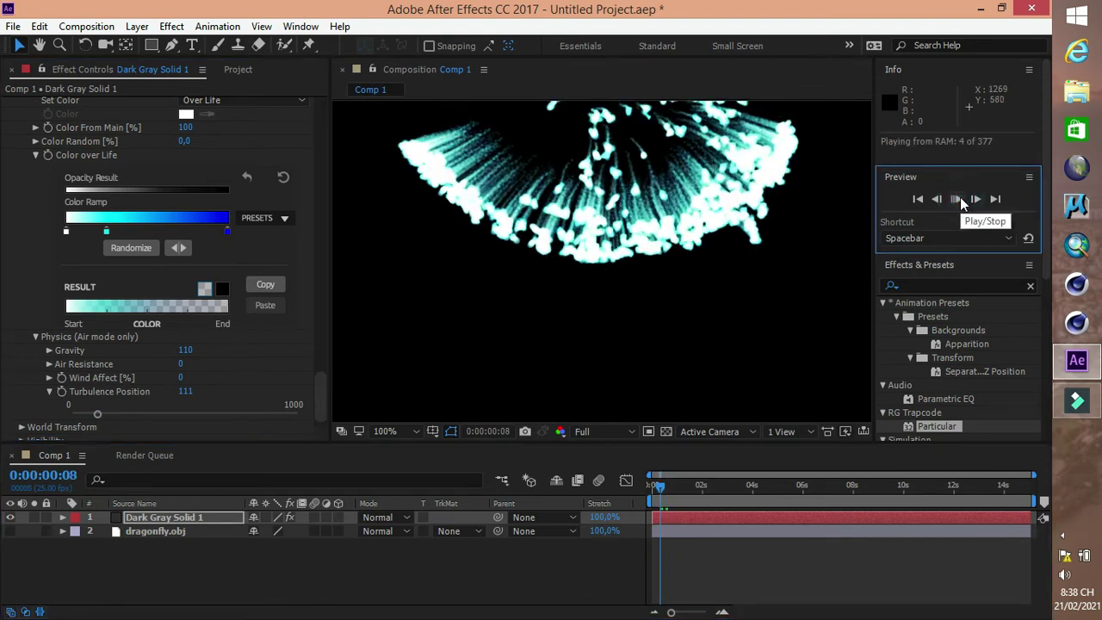
click(957, 198)
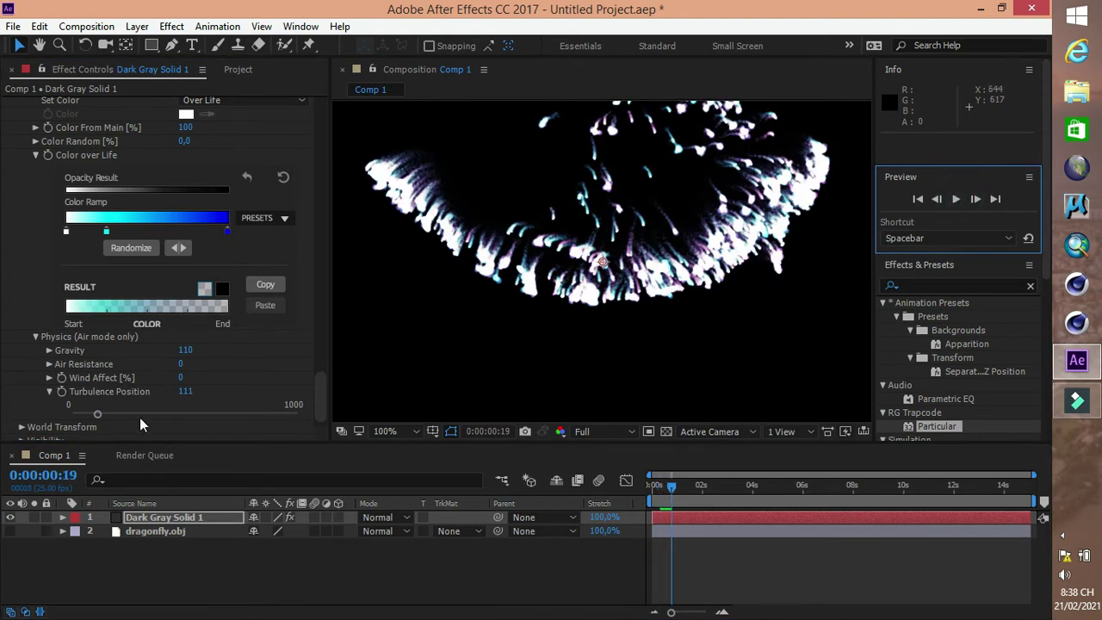
click(385, 431)
click(400, 140)
click(956, 199)
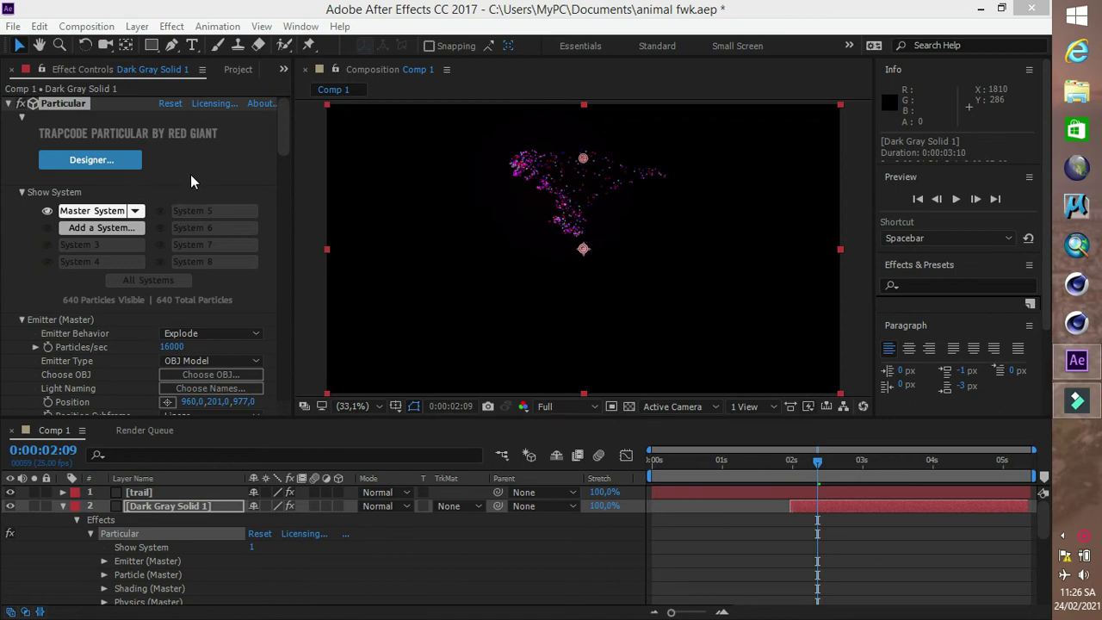
Add a second particle system to Particular and keep its Emitter Behavior on Continuous.
click(101, 228)
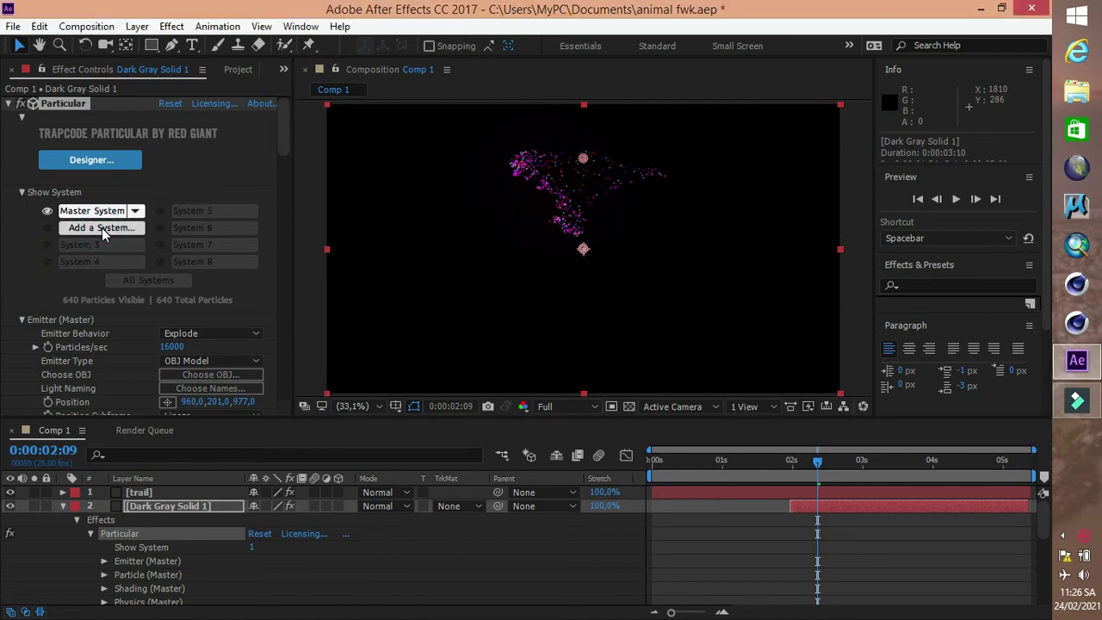
click(1022, 600)
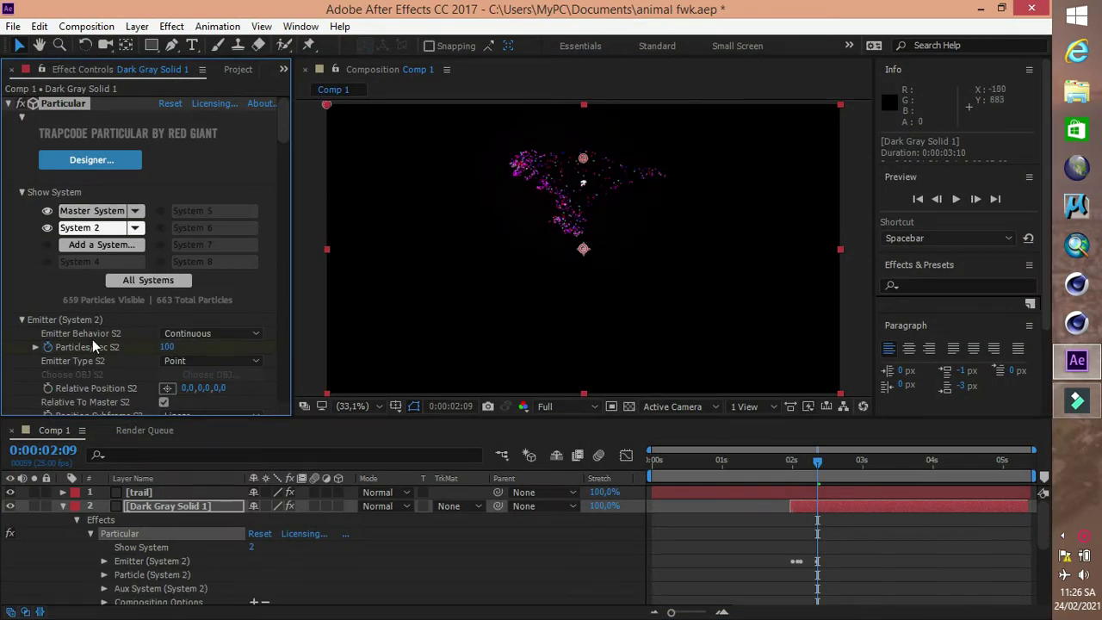
click(223, 339)
click(220, 350)
Delete the Particles/sec S2 keyframe at 0:00:02:09 and set the one at 0:00:02:02 to 321.
click(106, 347)
click(22, 548)
click(10, 548)
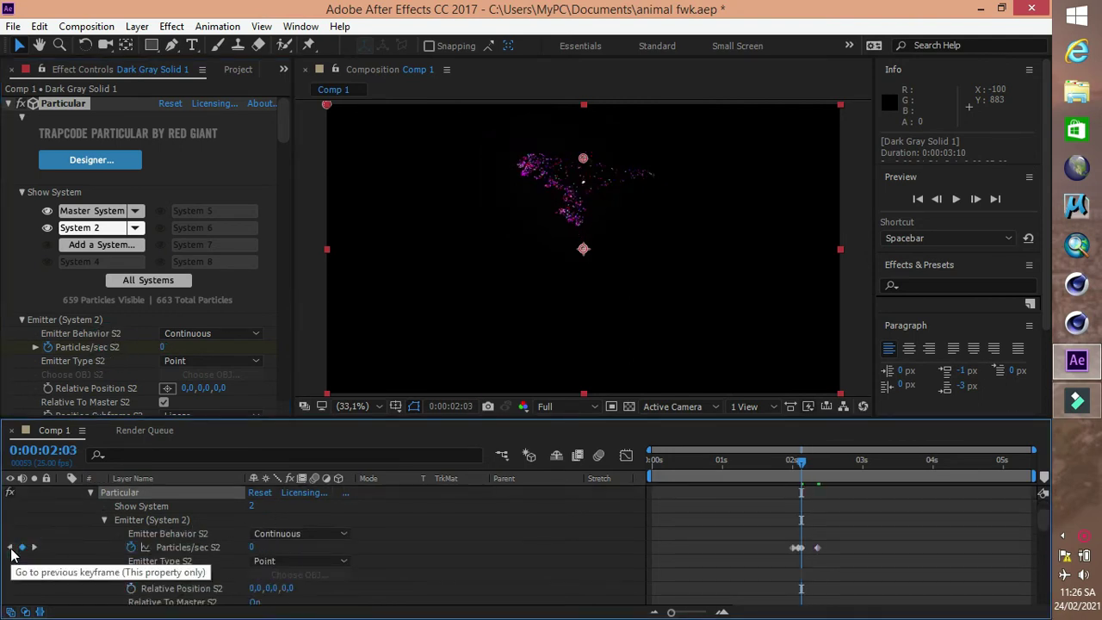
click(33, 548)
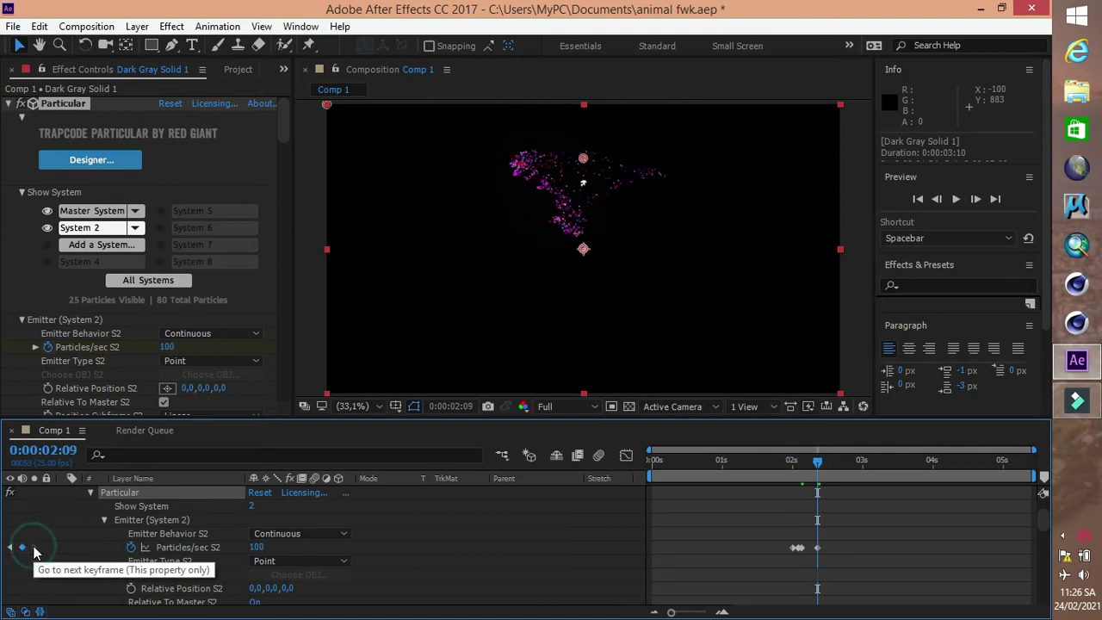
click(818, 548)
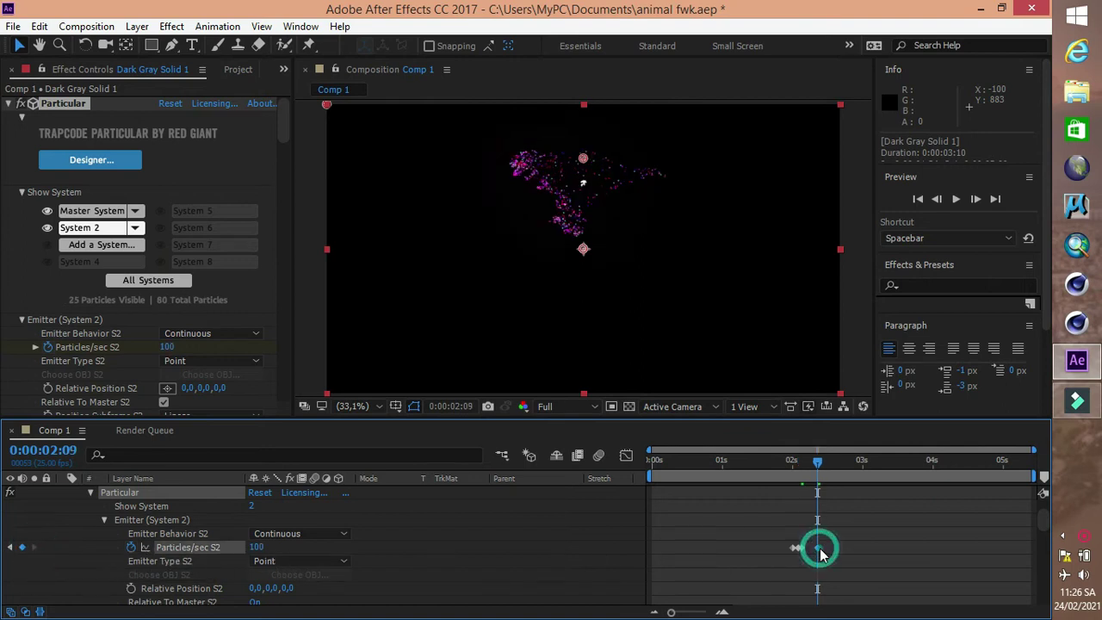
key(Delete)
click(10, 547)
click(10, 547)
mouse_move(256, 551)
mouse_down()
mouse_move(283, 548)
mouse_move(267, 548)
mouse_up()
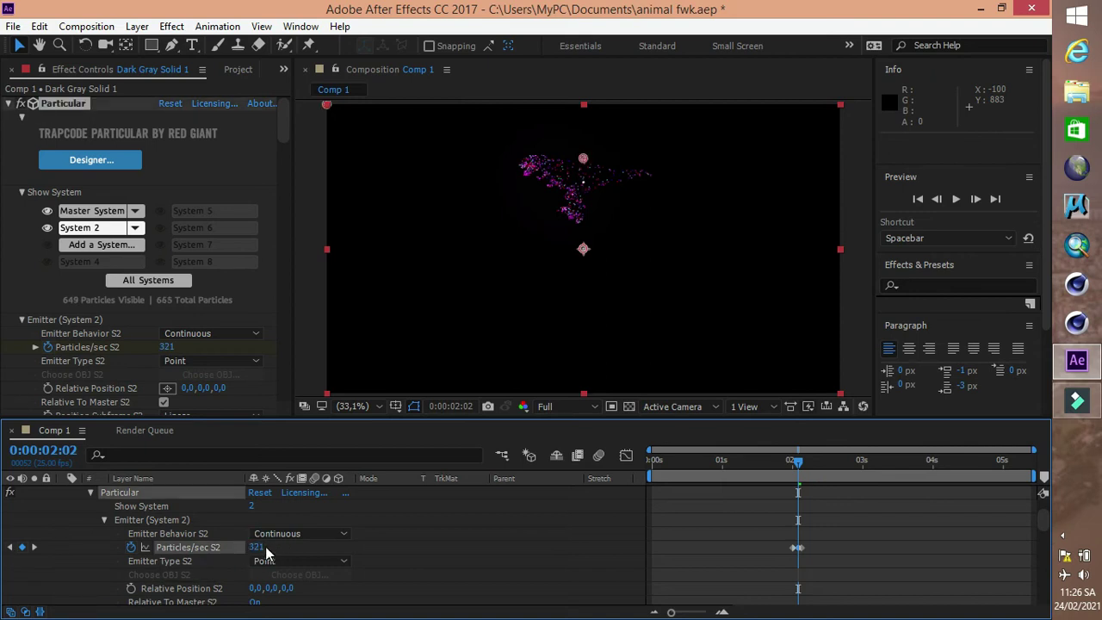
Go to 0:00:02:12 and raise System 2's emitter Velocity to 1940,0.
click(814, 465)
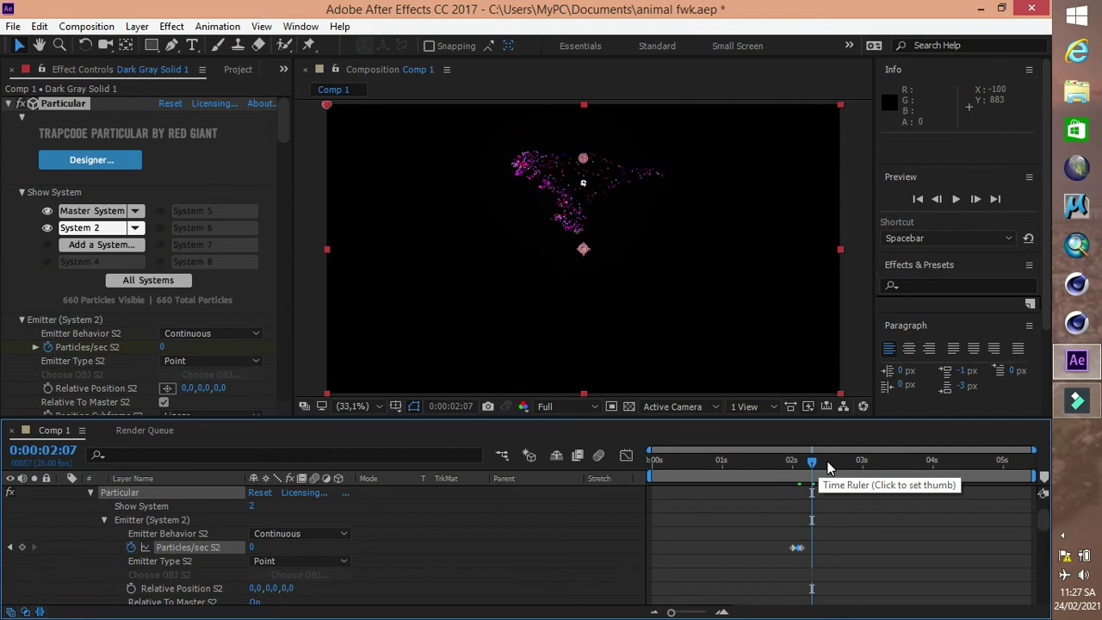
click(829, 467)
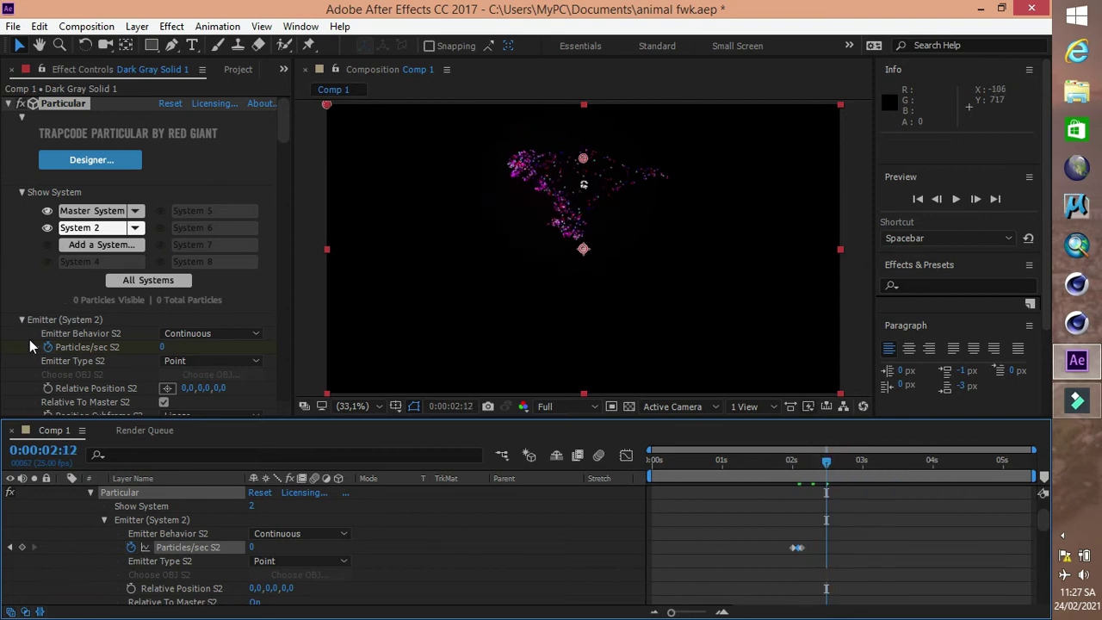
scroll(30, 356, down, 2)
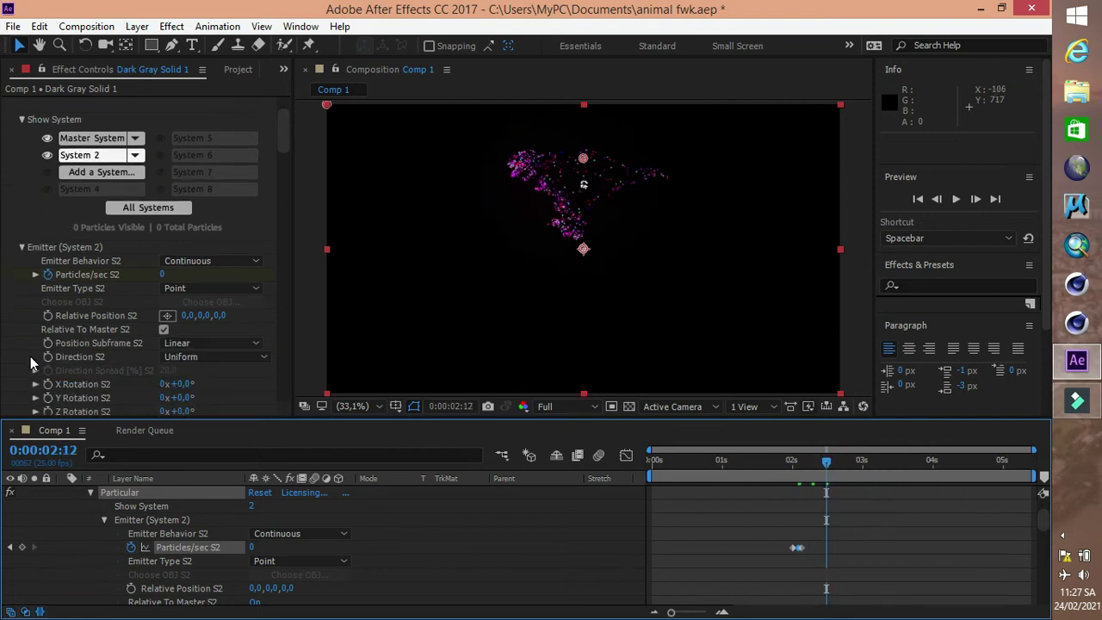
scroll(30, 357, down, 3)
drag(170, 316, 322, 317)
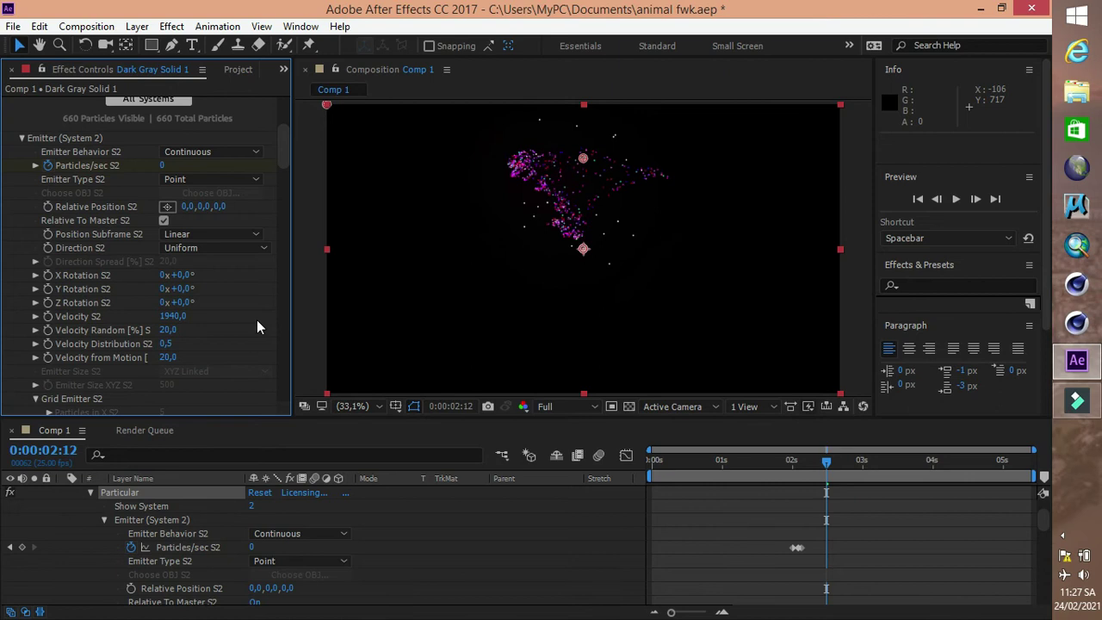
Set the Emit option of System 2's Aux System to Continuously.
scroll(111, 323, down, 6)
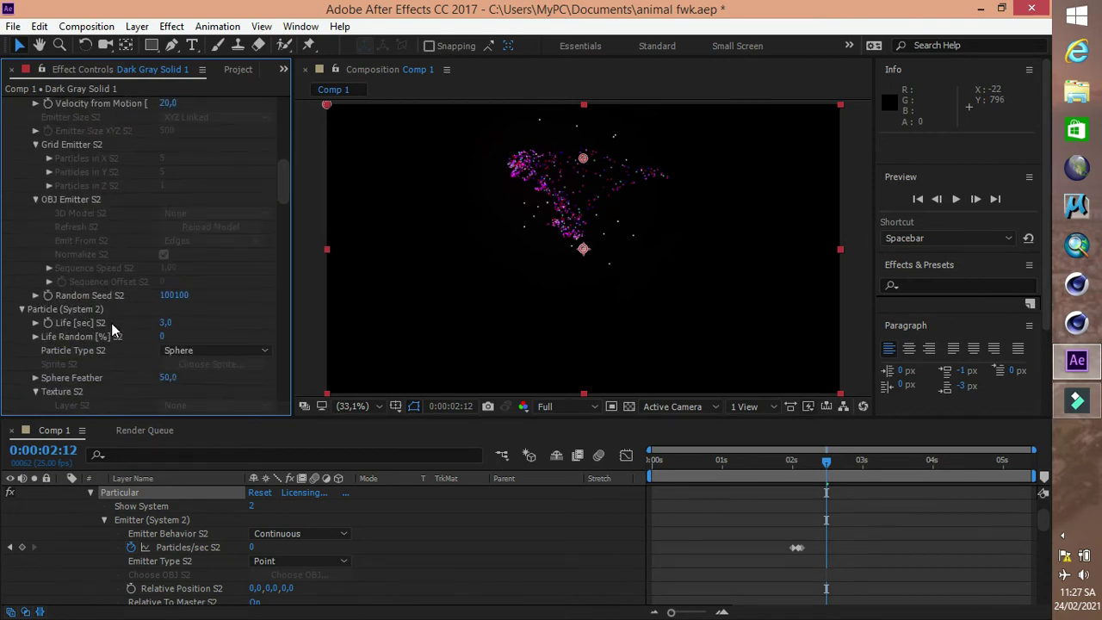
scroll(111, 322, down, 4)
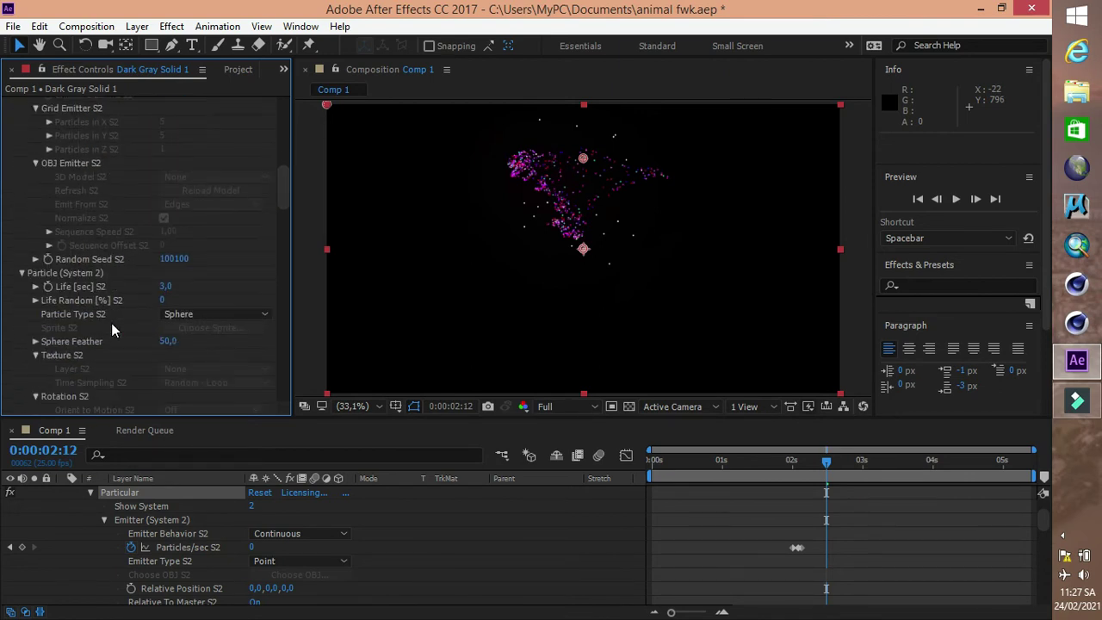
scroll(111, 323, down, 10)
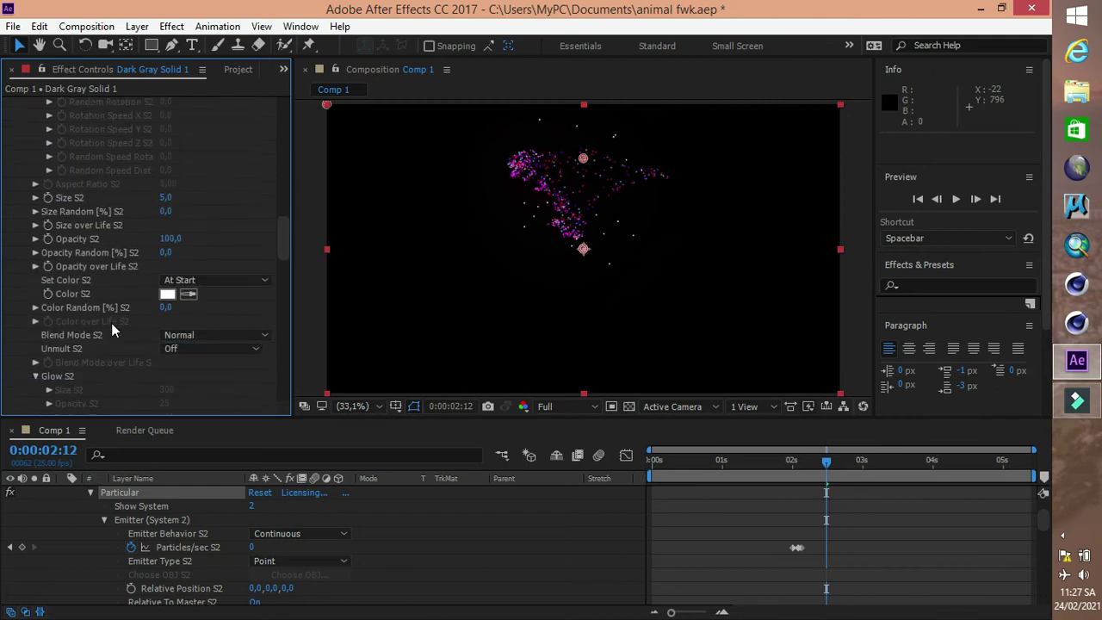
click(202, 295)
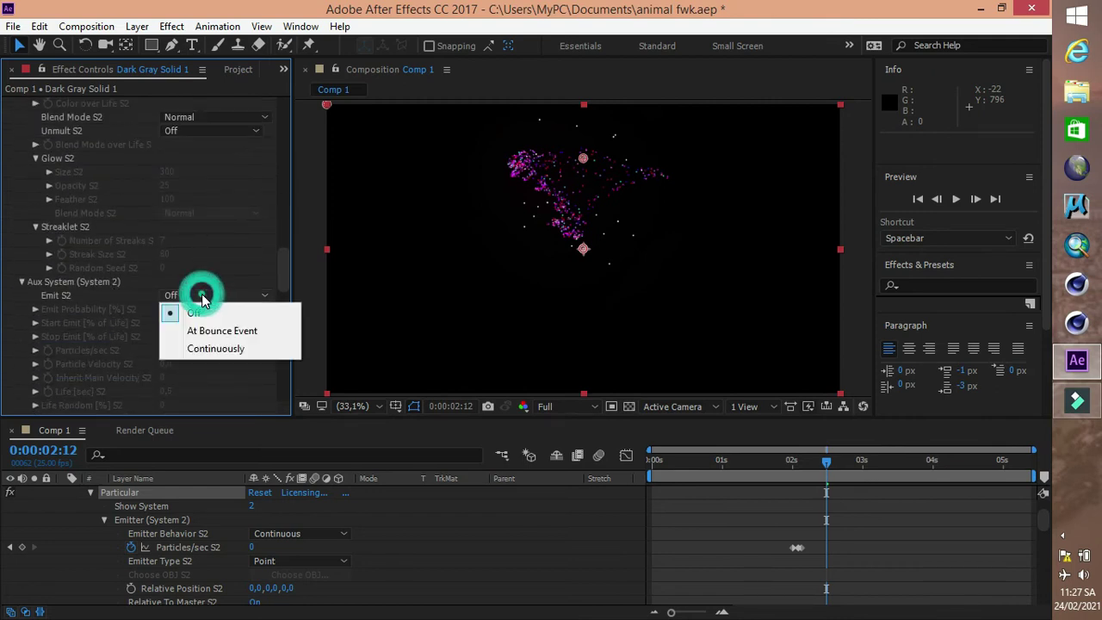
click(196, 348)
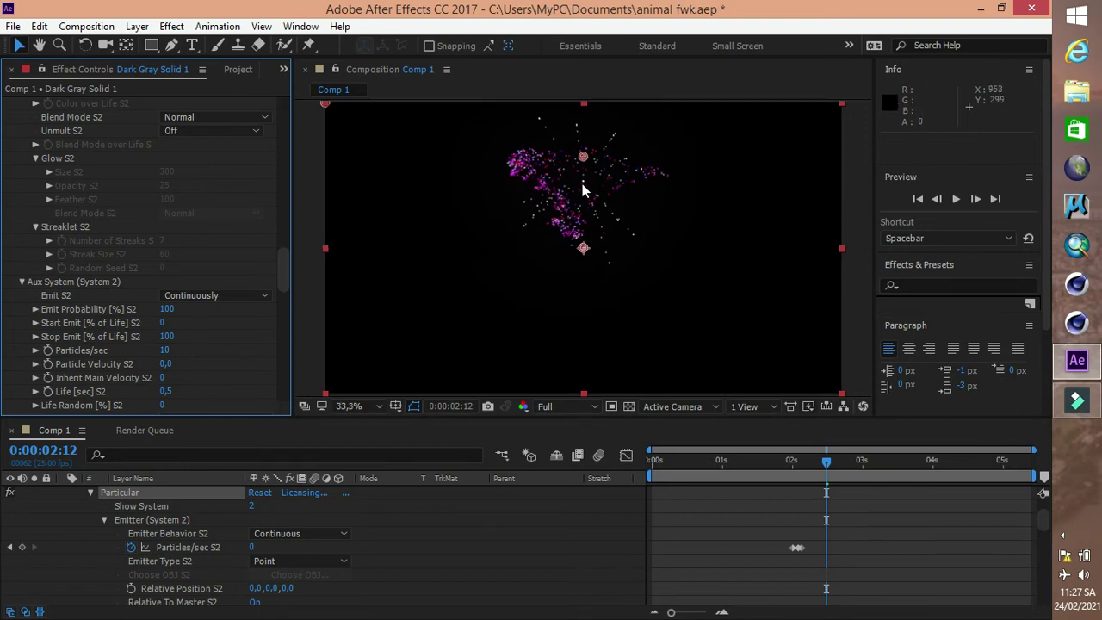
Change the Aux particle Type of System 2 to Cloudlet.
key(slash)
key(comma)
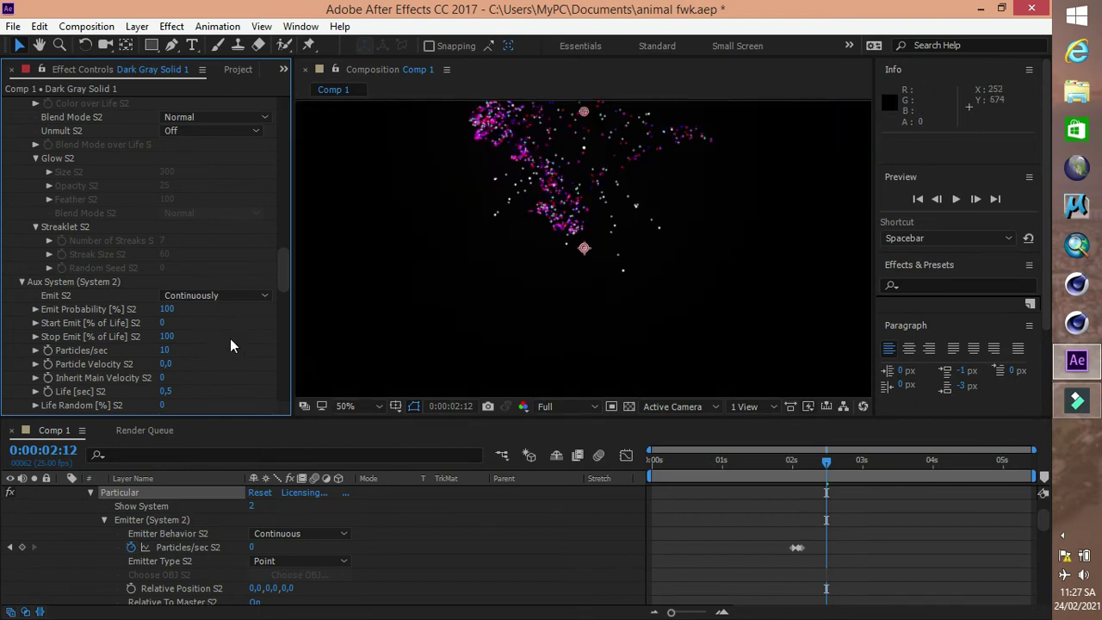
scroll(207, 353, down, 4)
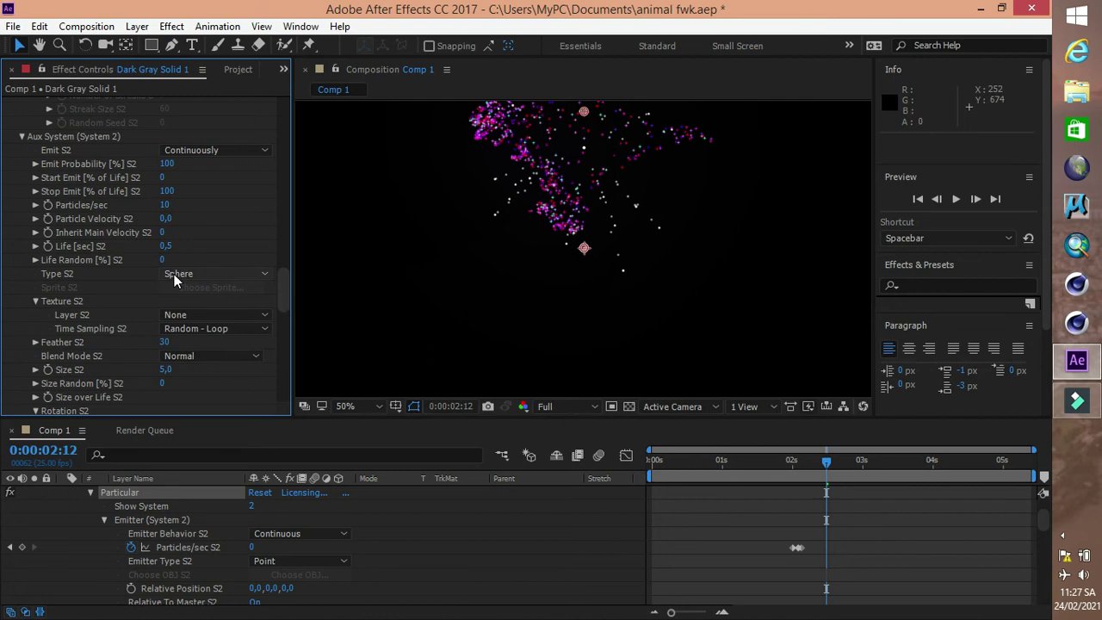
click(201, 275)
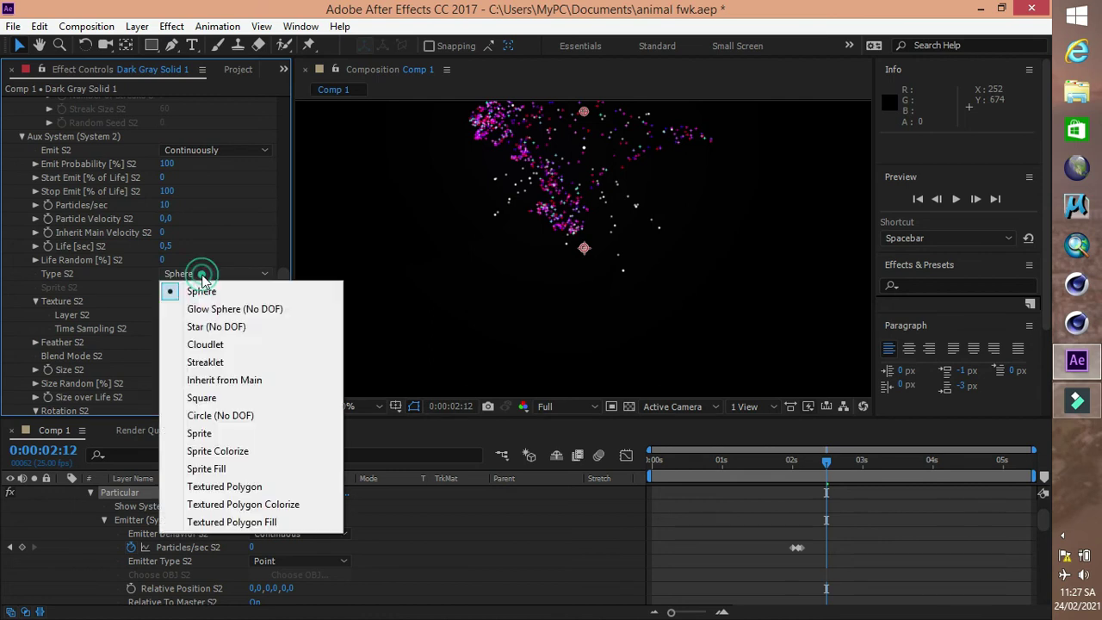
click(231, 346)
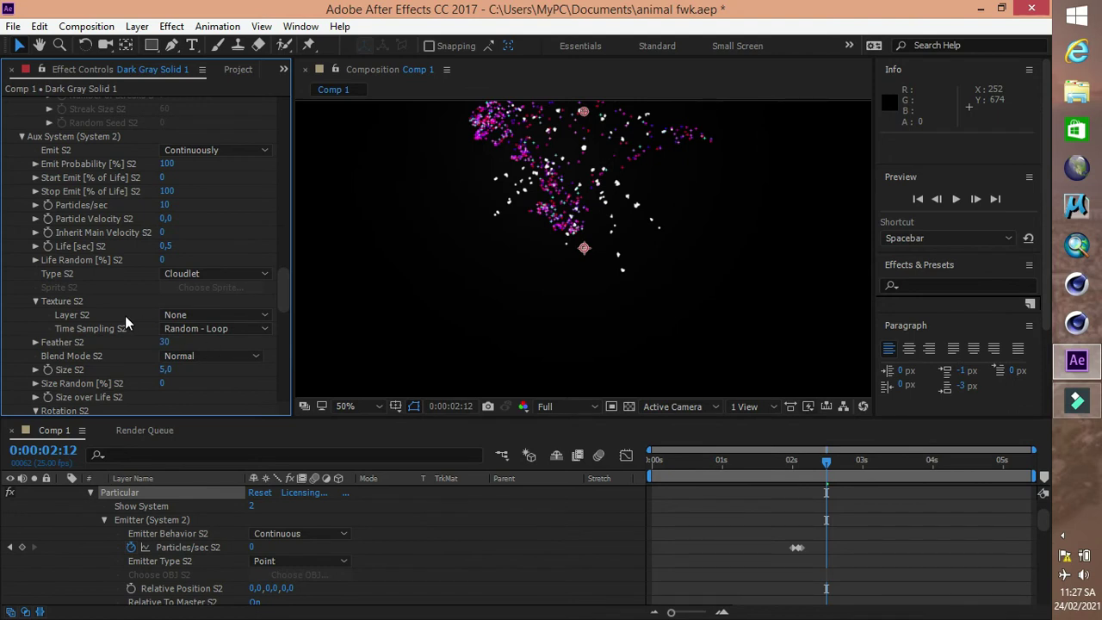
Set the Size of System 2's Aux particles to 11,0 and their Particles/sec to 41.
drag(171, 369, 173, 368)
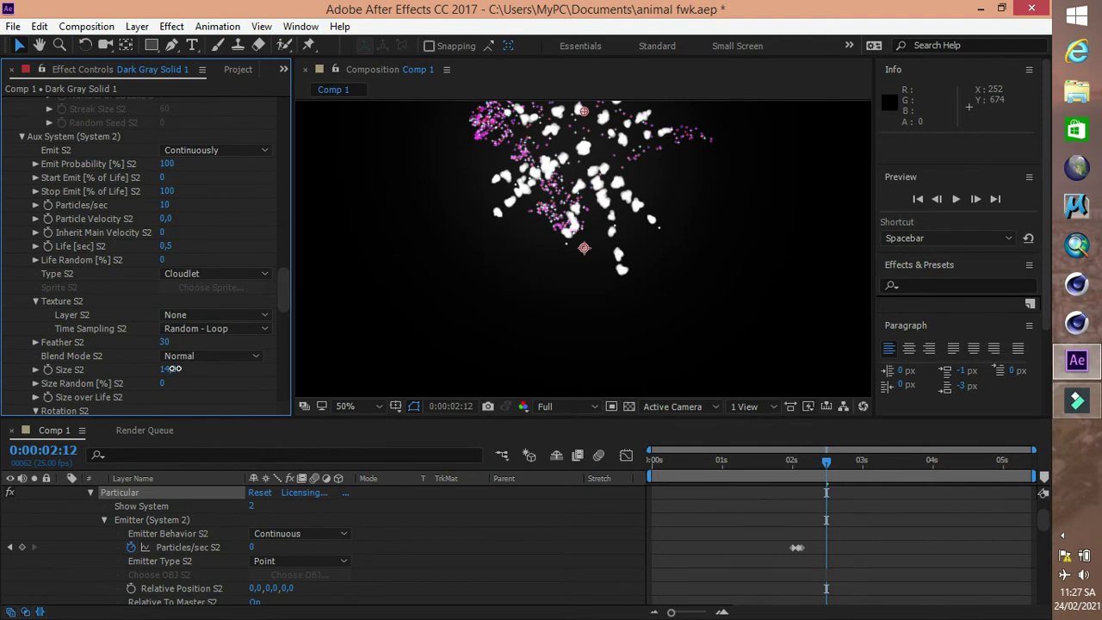
click(172, 369)
text(11)
key(Return)
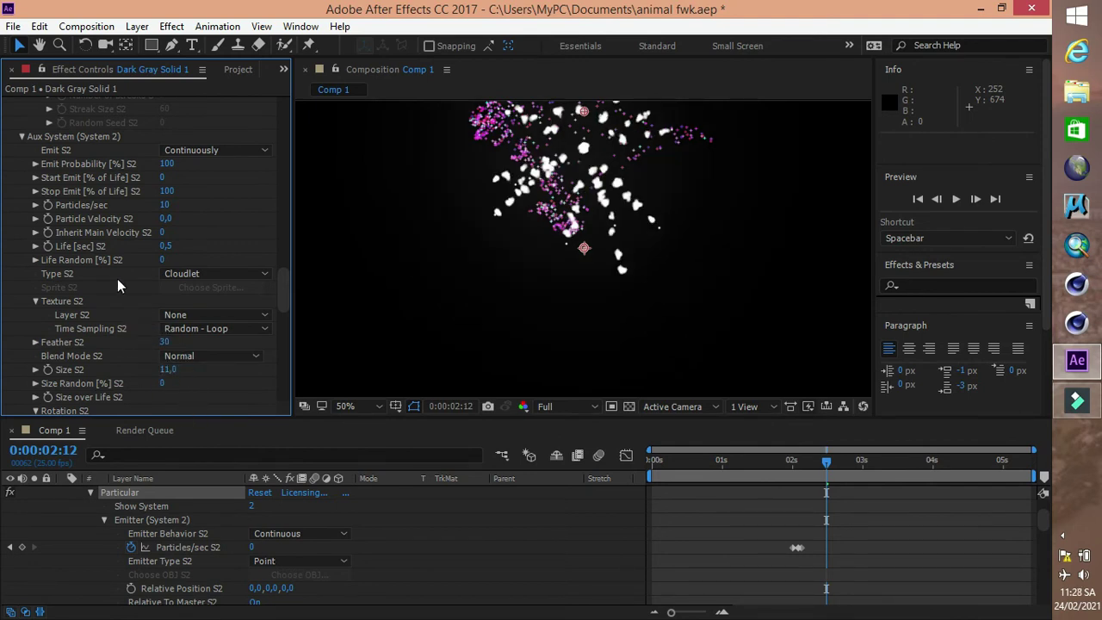
click(166, 204)
drag(166, 205, 190, 204)
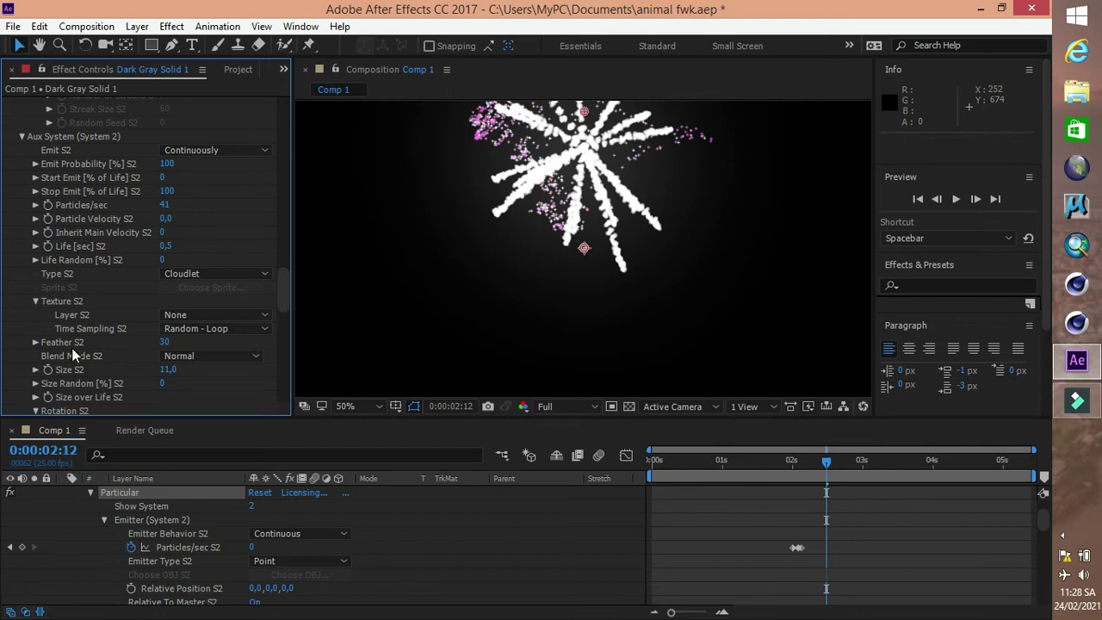
Apply the linearly decreasing preset to Size over Life in System 2's Aux System, and collapse the graph.
scroll(37, 370, down, 1)
click(36, 360)
click(256, 282)
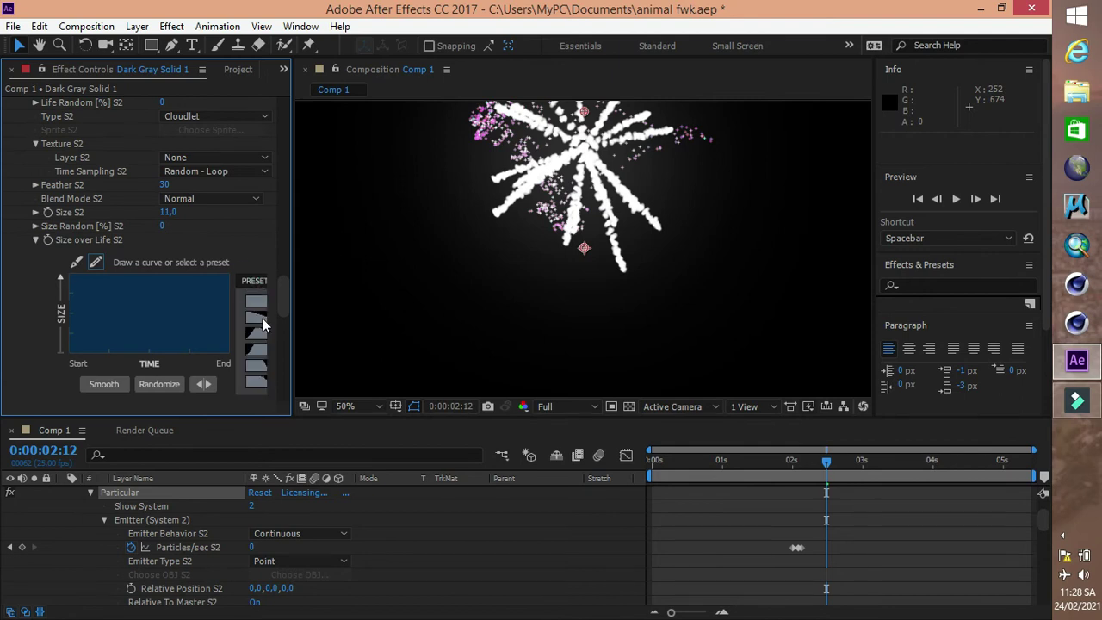
click(260, 326)
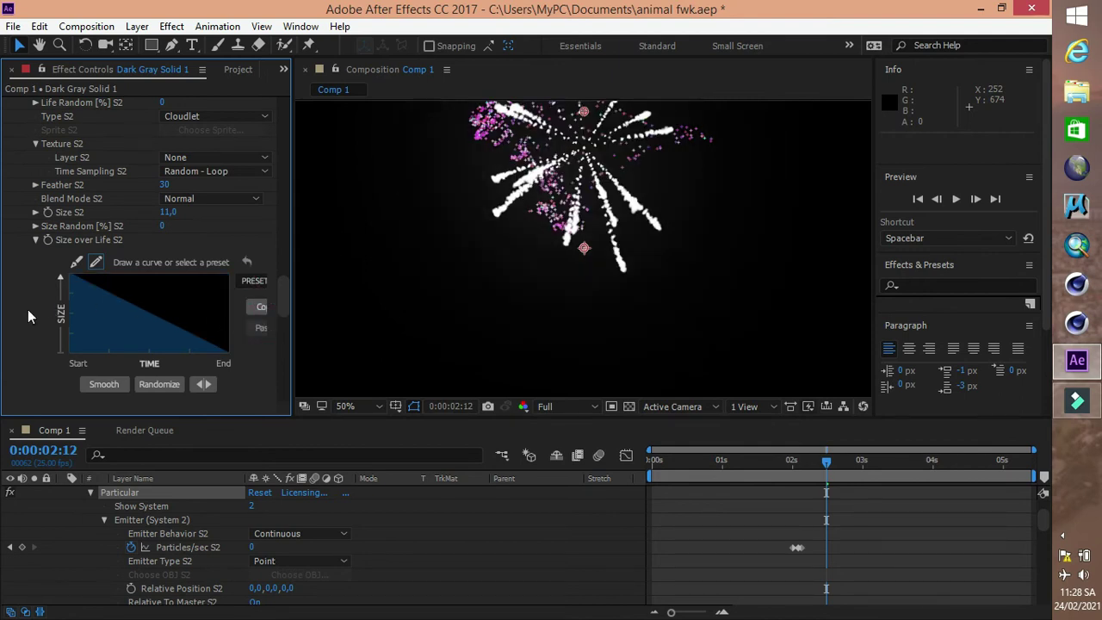
scroll(17, 322, down, 2)
scroll(17, 321, down, 2)
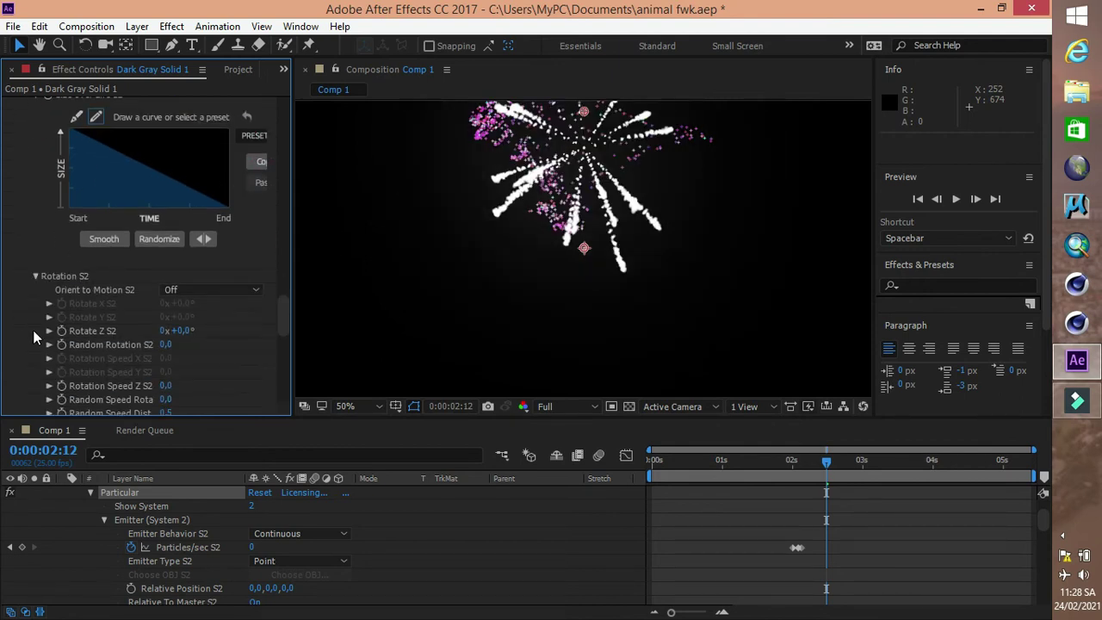
scroll(33, 330, up, 6)
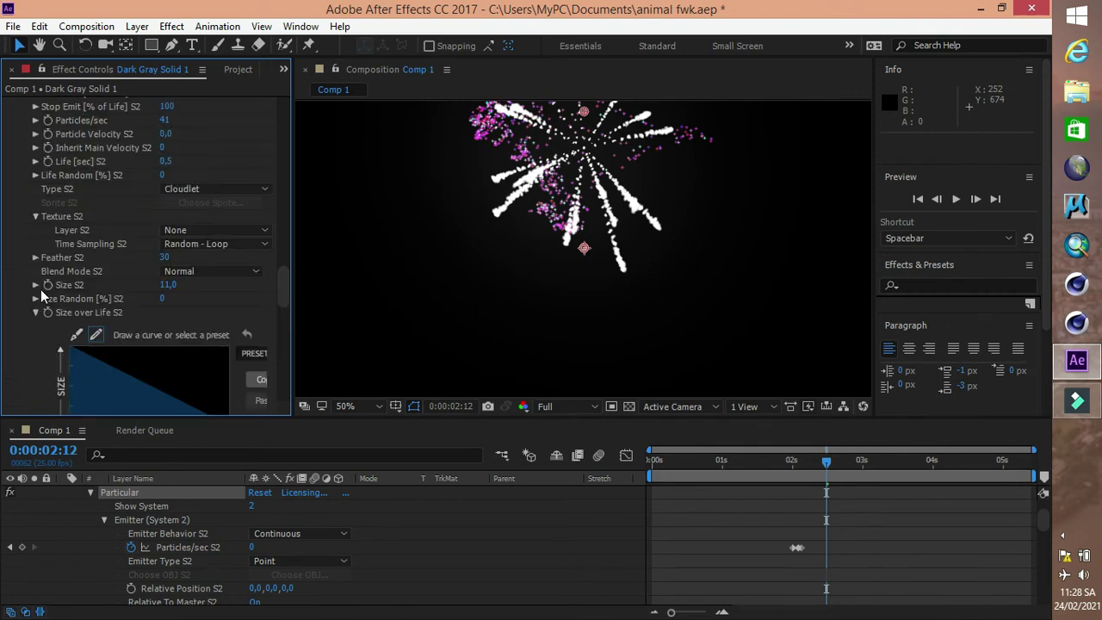
click(34, 313)
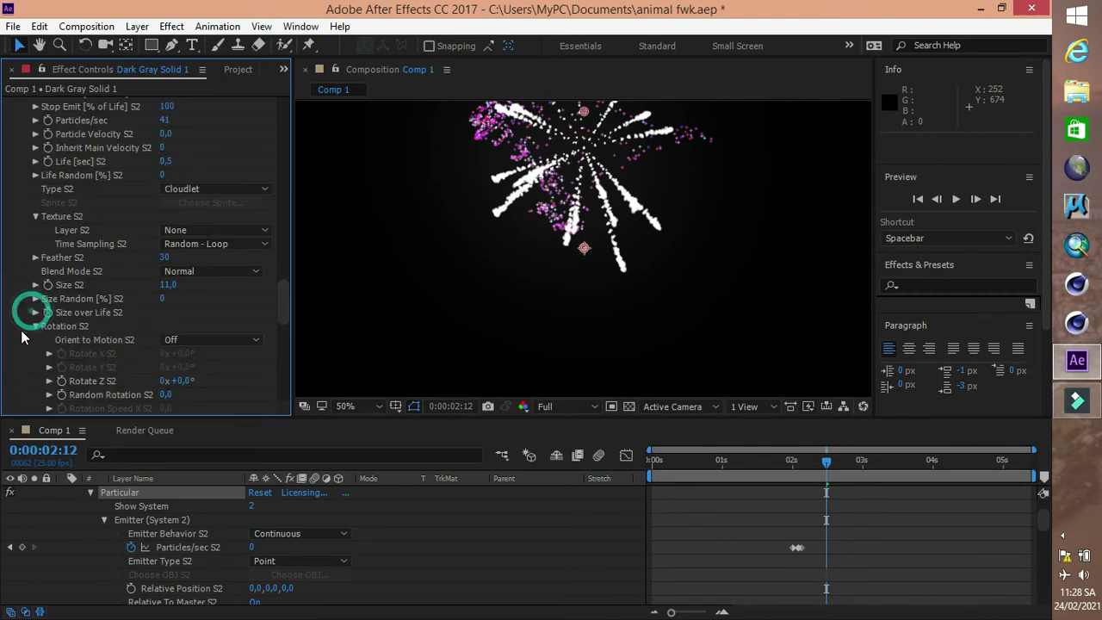
Collapse the Aux Rotation group of System 2 and set the Aux Opacity to 2.
scroll(23, 337, down, 4)
click(36, 180)
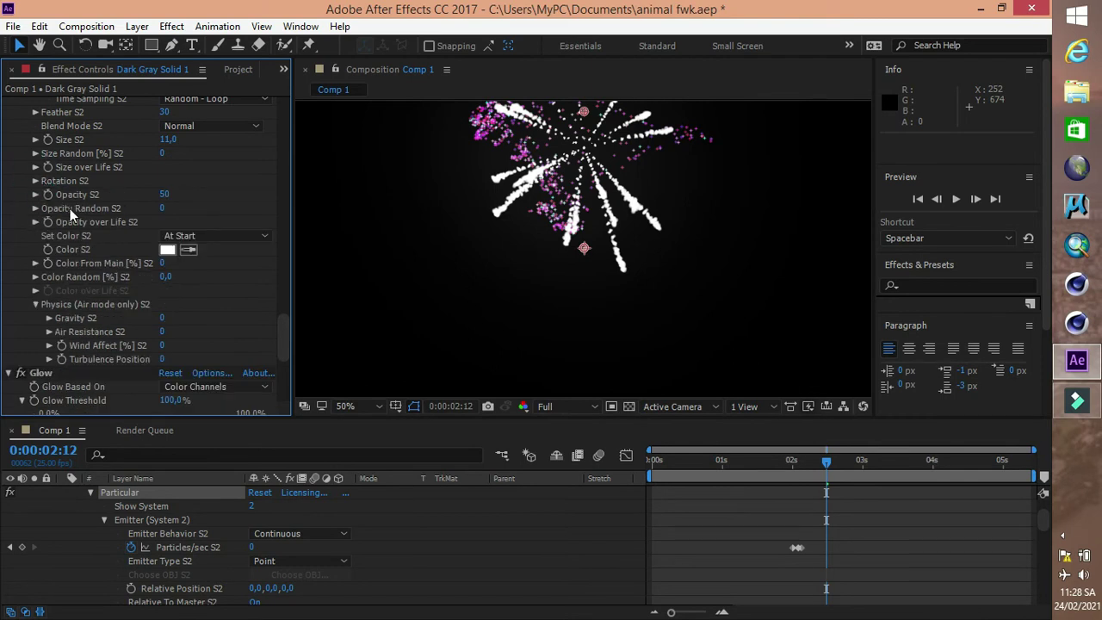
click(167, 196)
text(2)
key(Return)
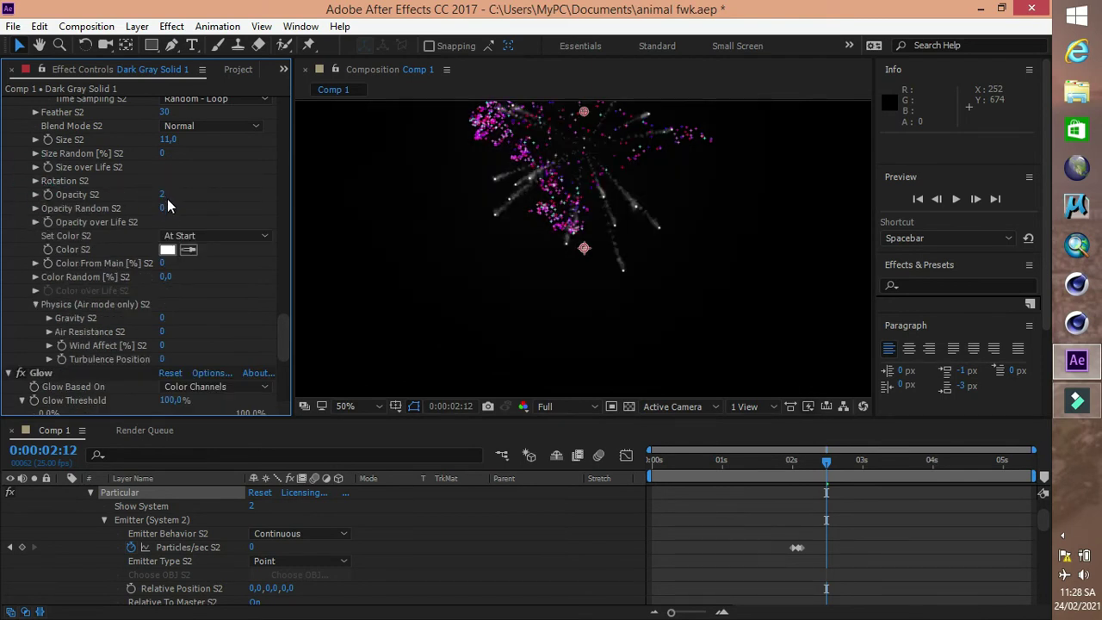
Apply the linearly decreasing preset to the Aux Opacity over Life of System 2 and preview the burst up to 0:00:02:20.
click(36, 222)
click(250, 268)
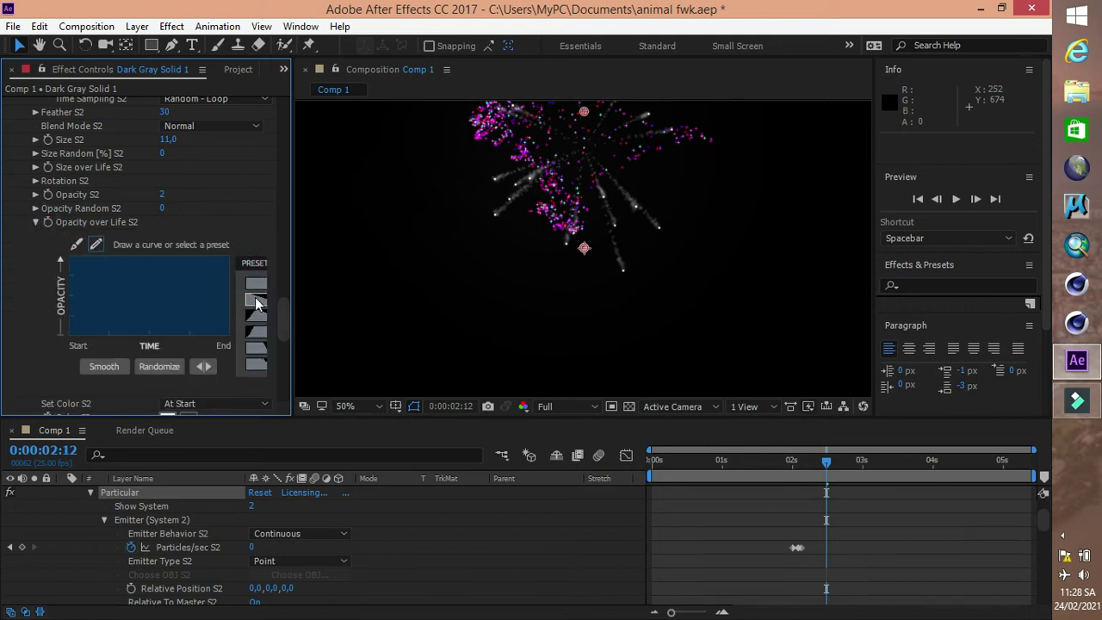
click(221, 297)
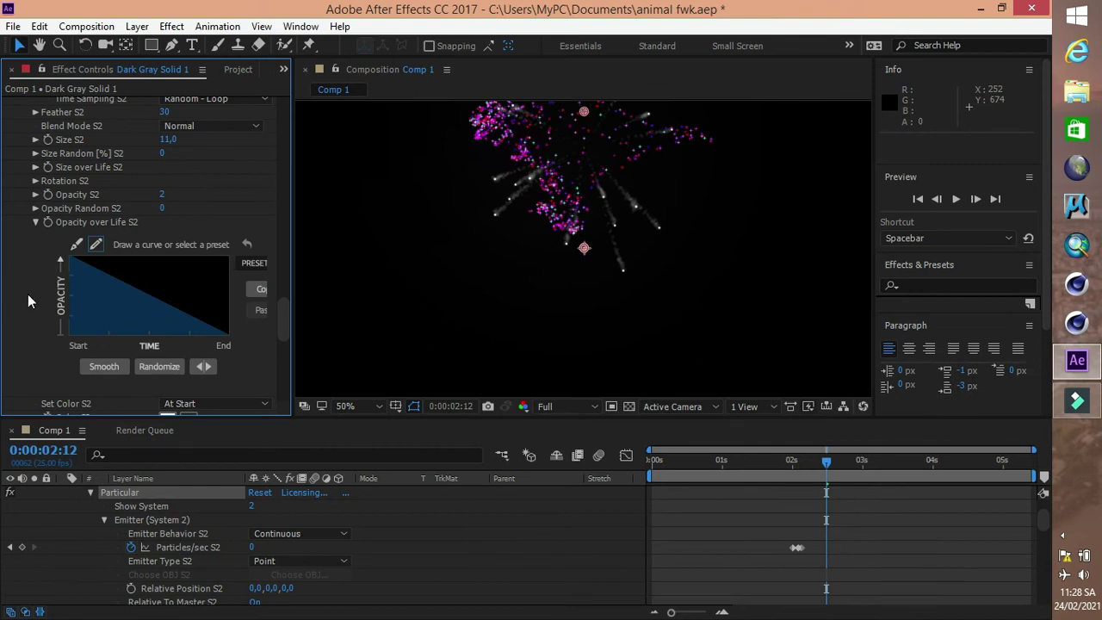
drag(809, 465, 849, 469)
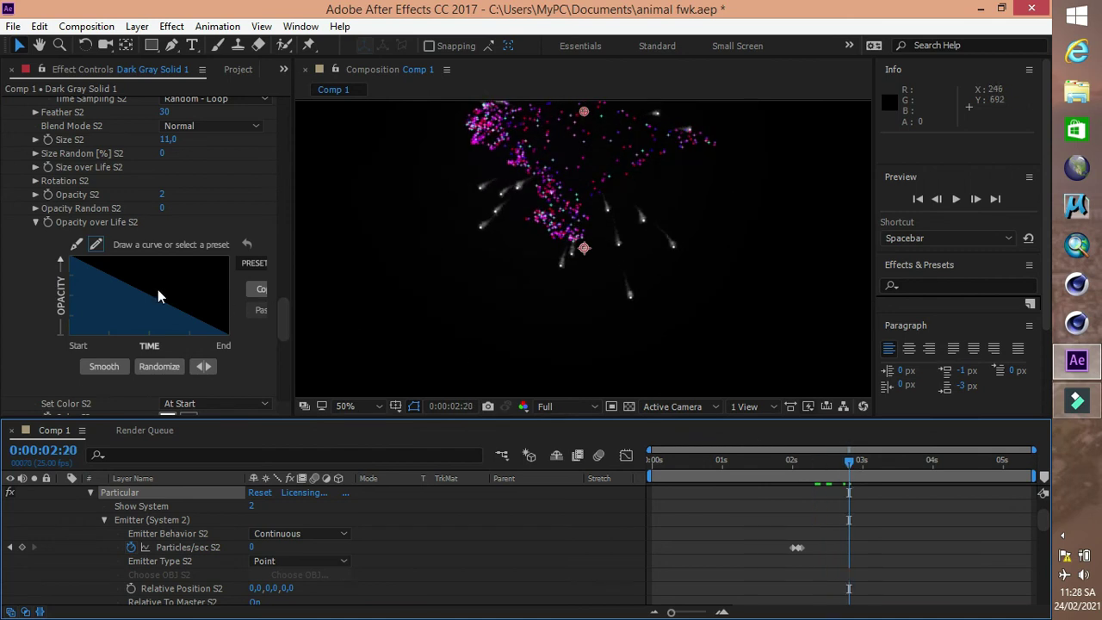
Set the Size of System 2's main particles to 0 and go to 0:00:02:13.
drag(285, 304, 286, 201)
scroll(173, 286, down, 3)
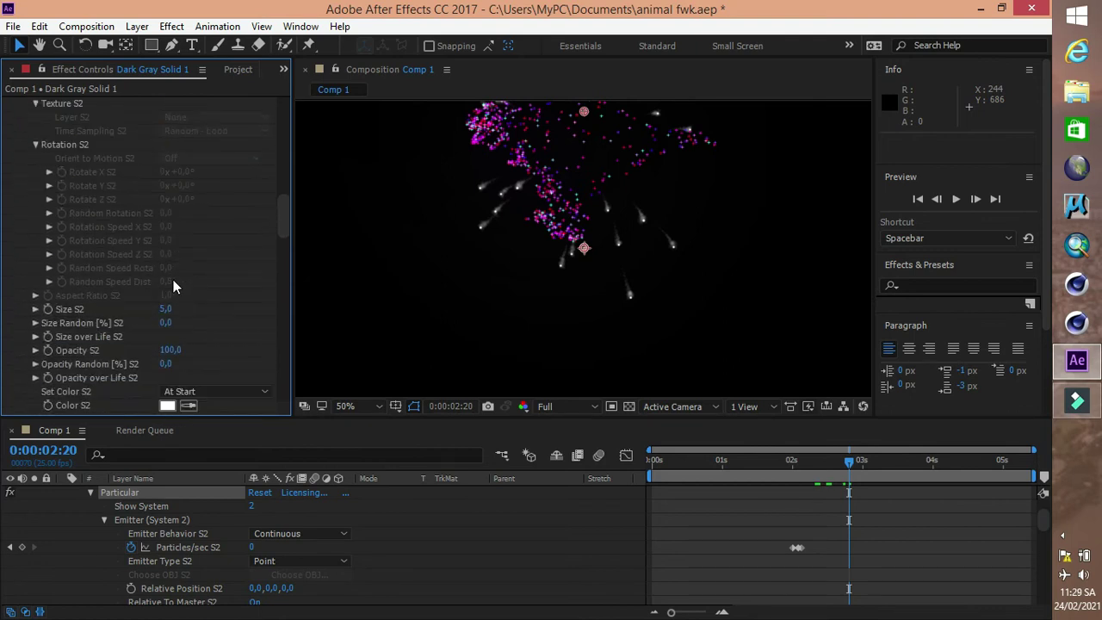
click(165, 308)
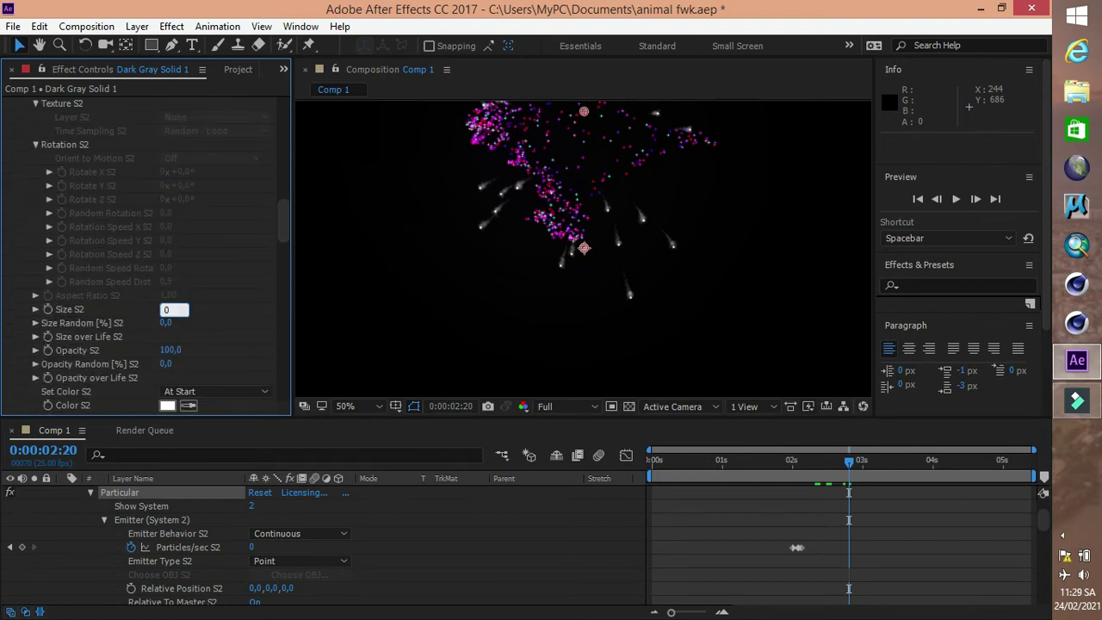
key(Return)
drag(840, 467, 828, 467)
Increase the Size of System 2's Aux particles to 22,0.
scroll(202, 290, down, 10)
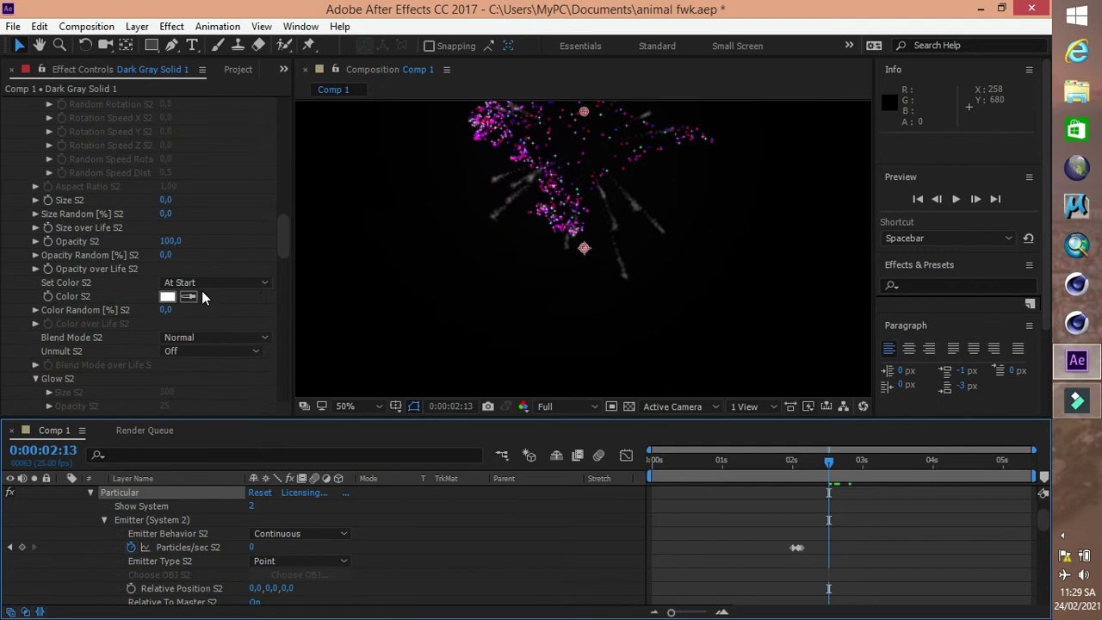
scroll(144, 315, down, 5)
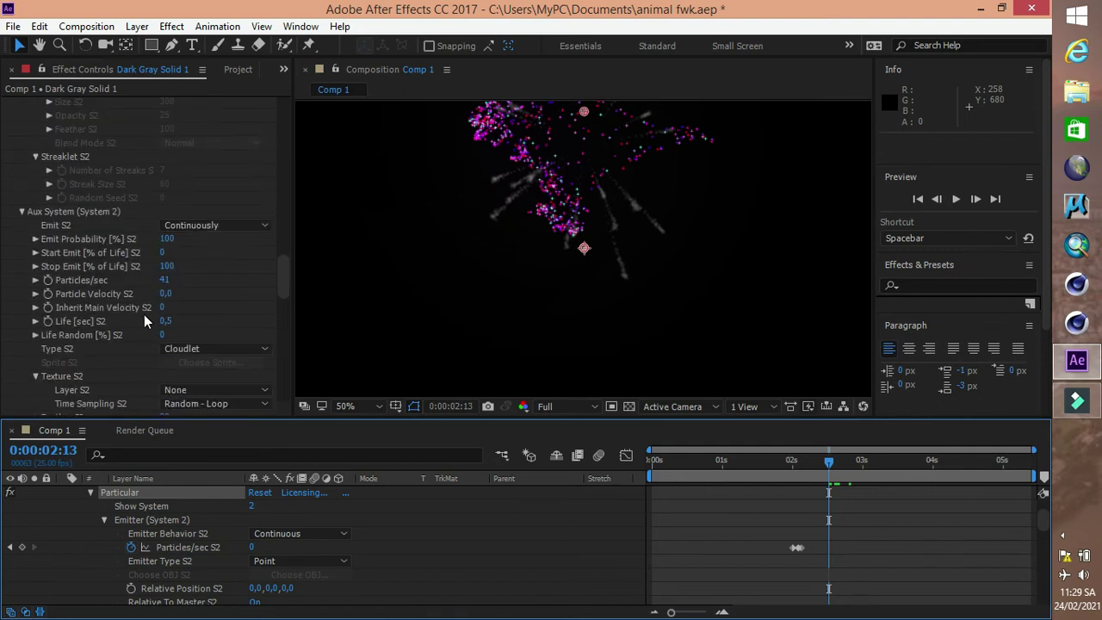
scroll(153, 335, down, 2)
scroll(153, 335, down, 3)
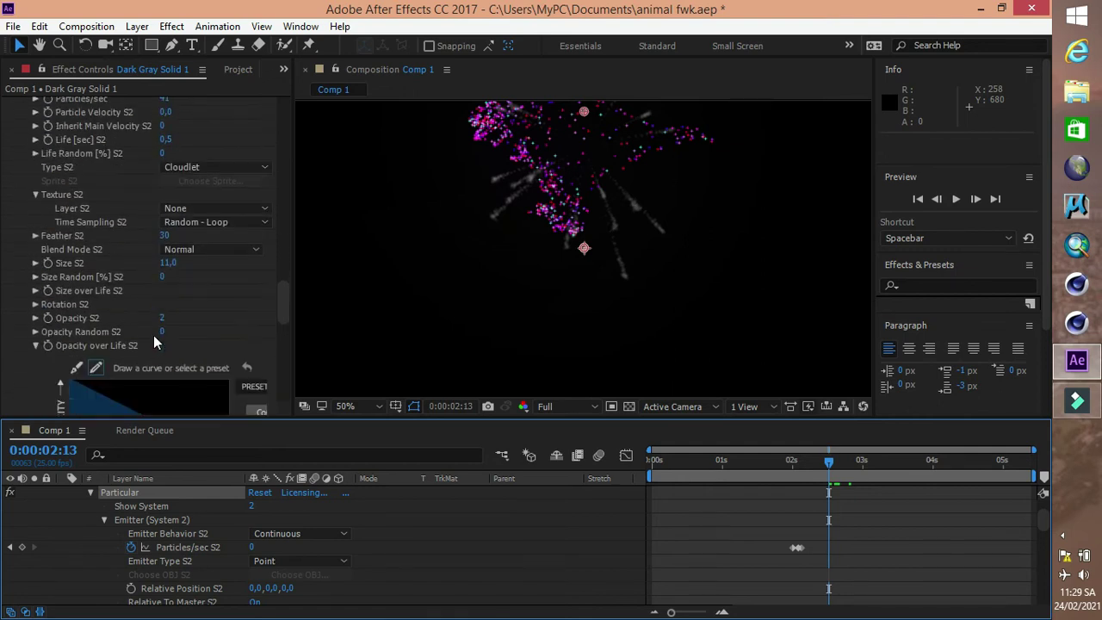
click(168, 263)
text(16)
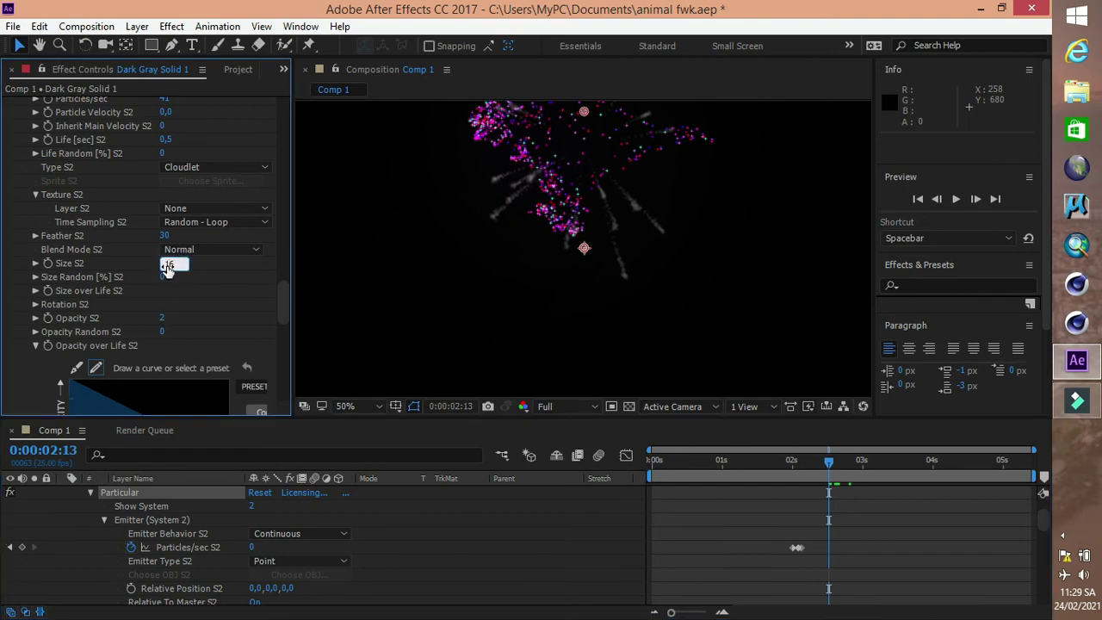
key(Return)
click(168, 264)
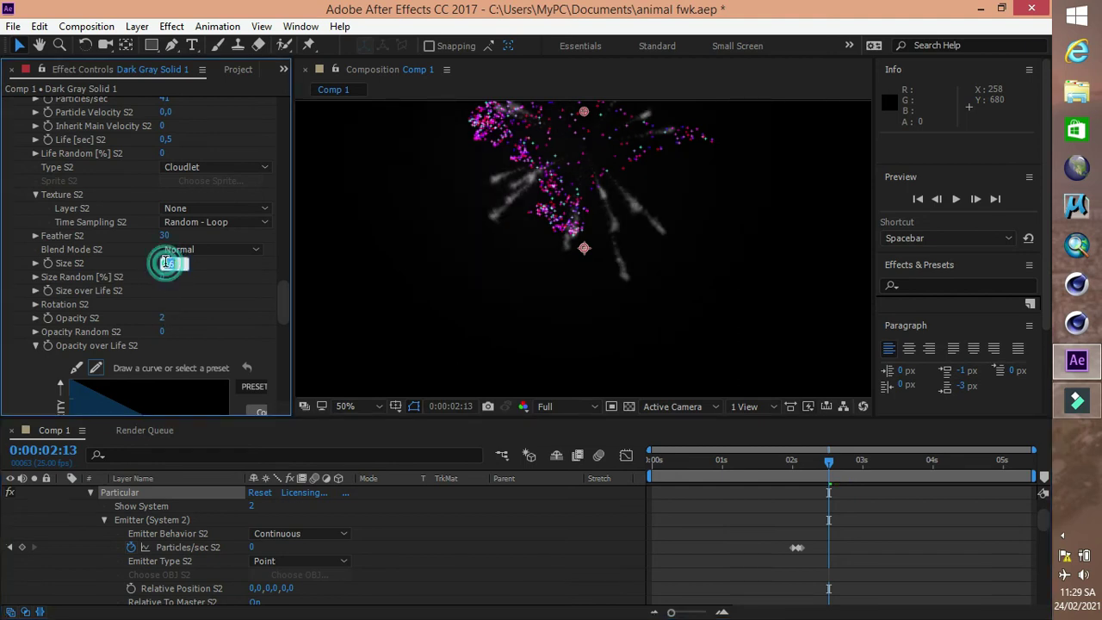
text(20)
key(Return)
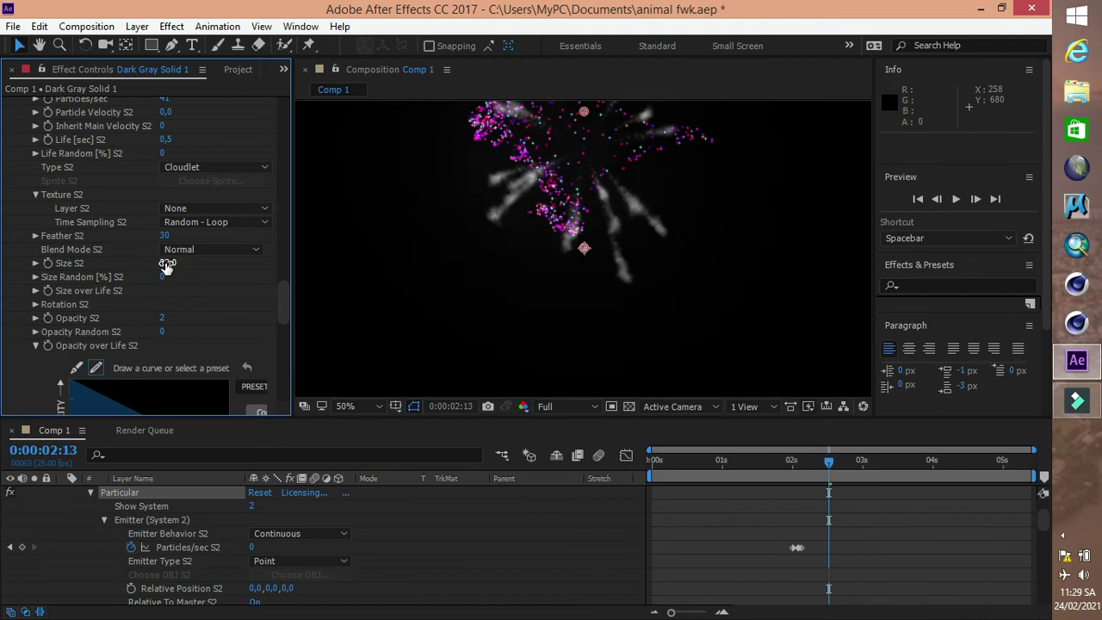
Reduce System 2's Aux Stop Emit to 60 % of life and its Emit Probability to 81 %, checking frames after 0:00:02:23.
click(856, 460)
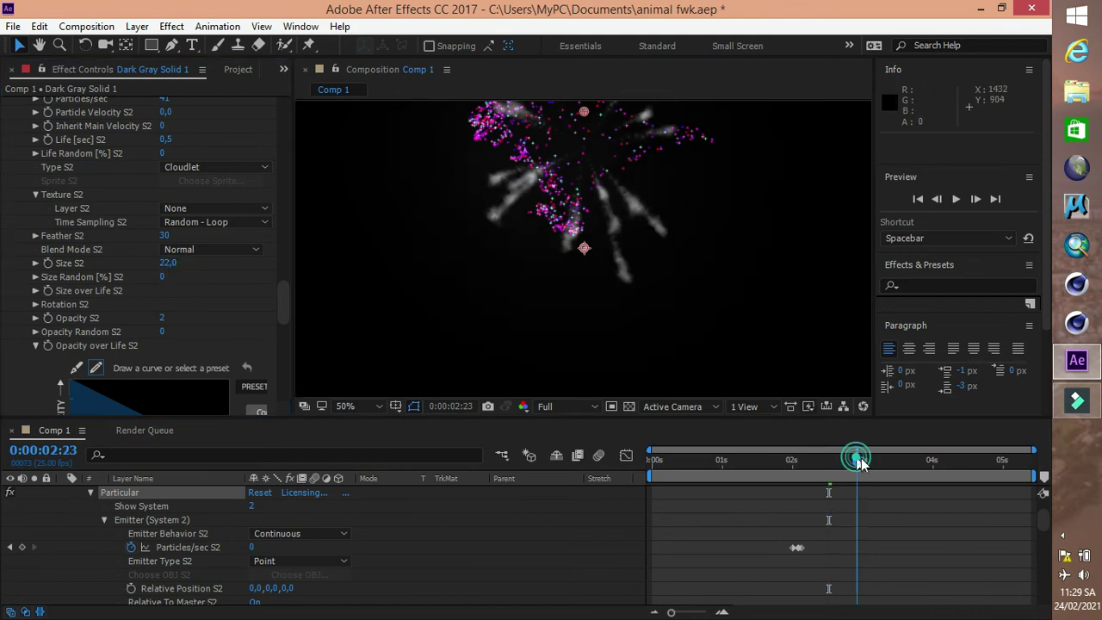
click(884, 465)
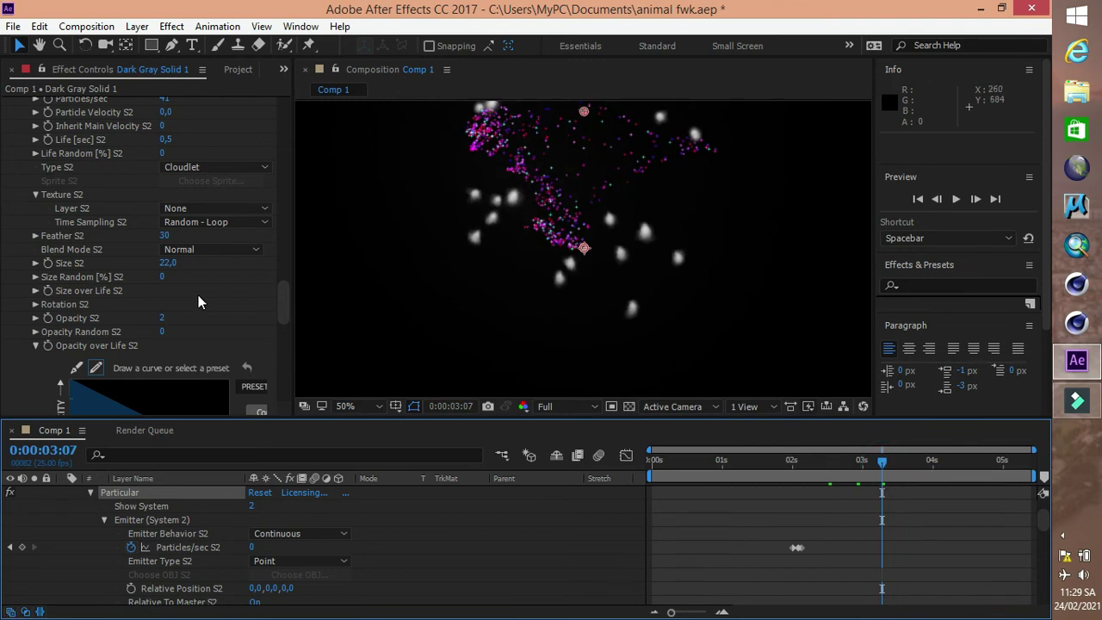
scroll(59, 250, up, 5)
drag(164, 239, 158, 233)
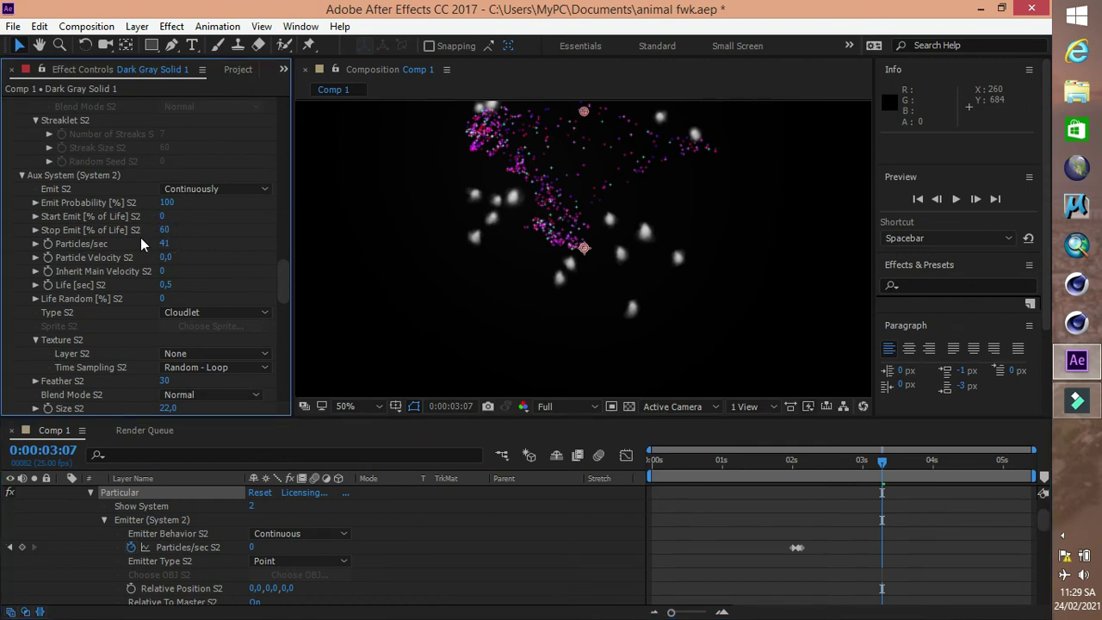
drag(167, 202, 159, 213)
click(902, 460)
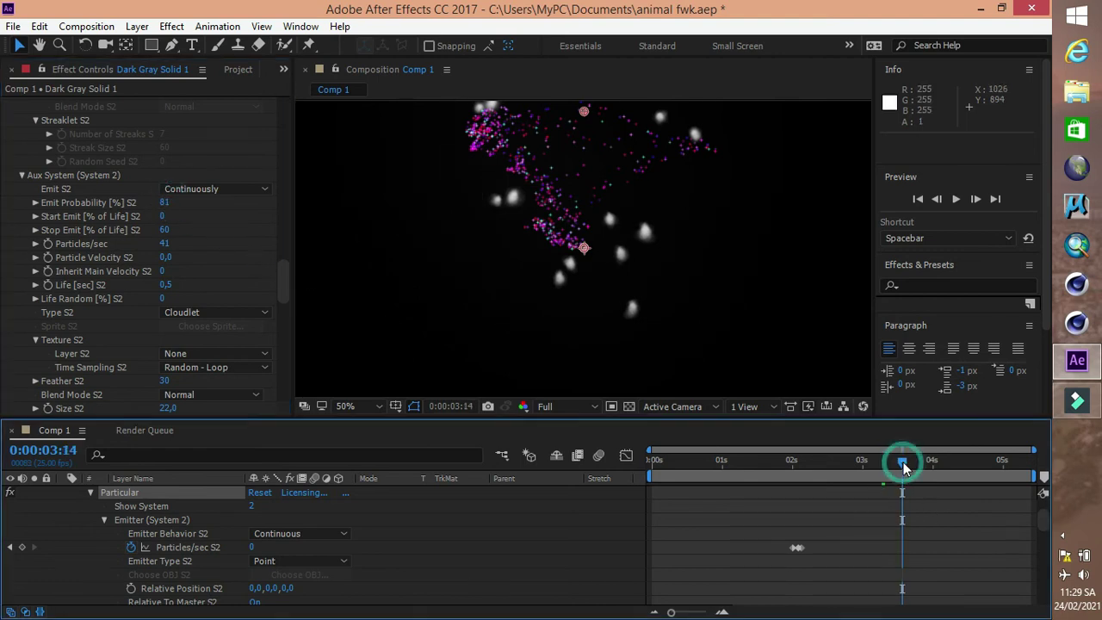
Set the Aux Life [sec] of System 2 to 0,4 and preview the burst between 0:00:02:18 and 0:00:02:24.
click(165, 285)
text(0,)
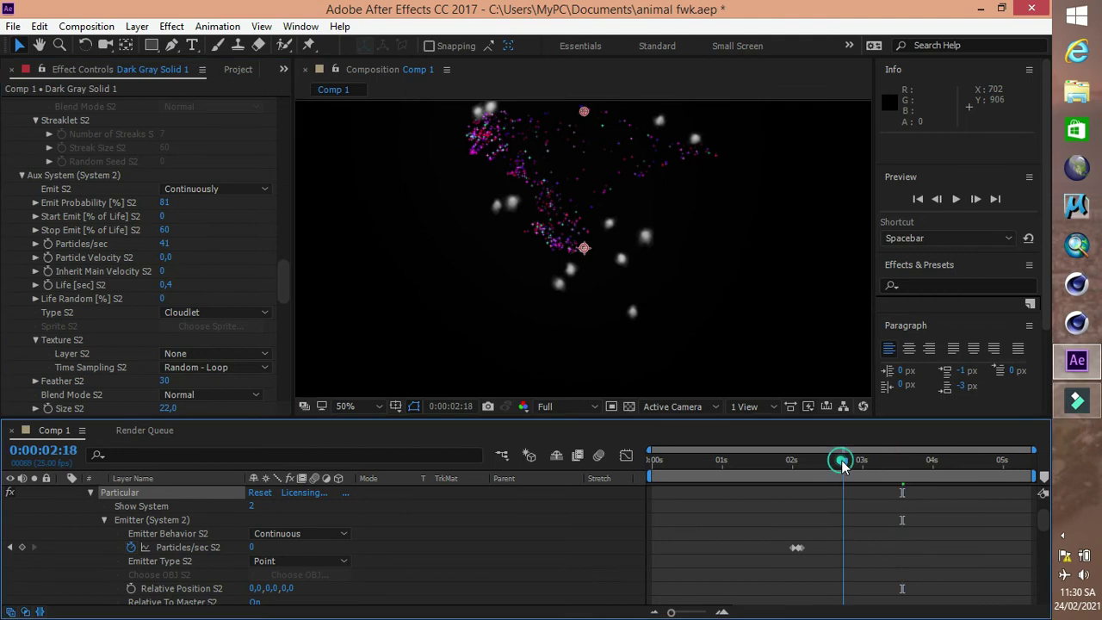
click(844, 465)
mouse_move(844, 465)
mouse_down()
mouse_move(939, 478)
mouse_move(840, 464)
mouse_move(887, 468)
mouse_move(858, 466)
mouse_up()
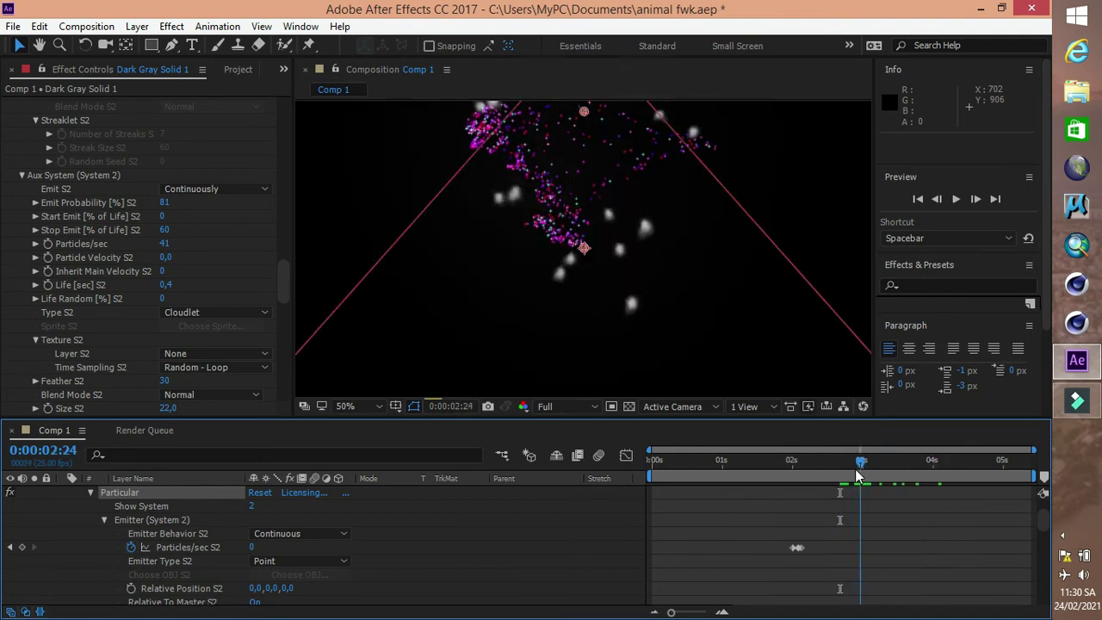
click(168, 232)
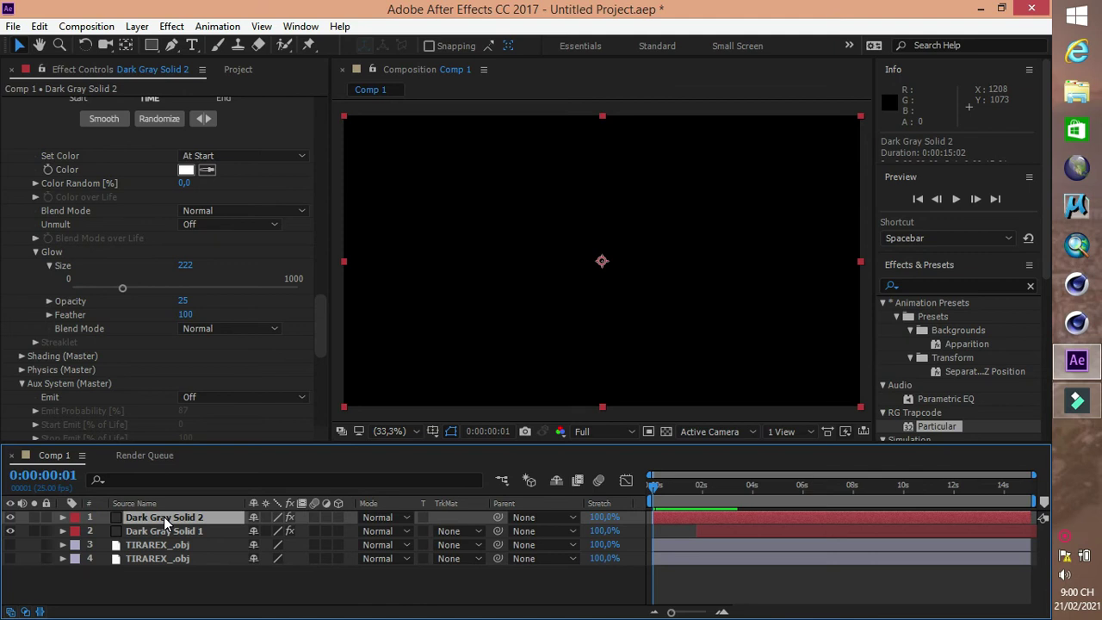
Rename the Dark Gray Solid 2 layer to trail and open the Master System options of its Particular effect.
right_click(164, 517)
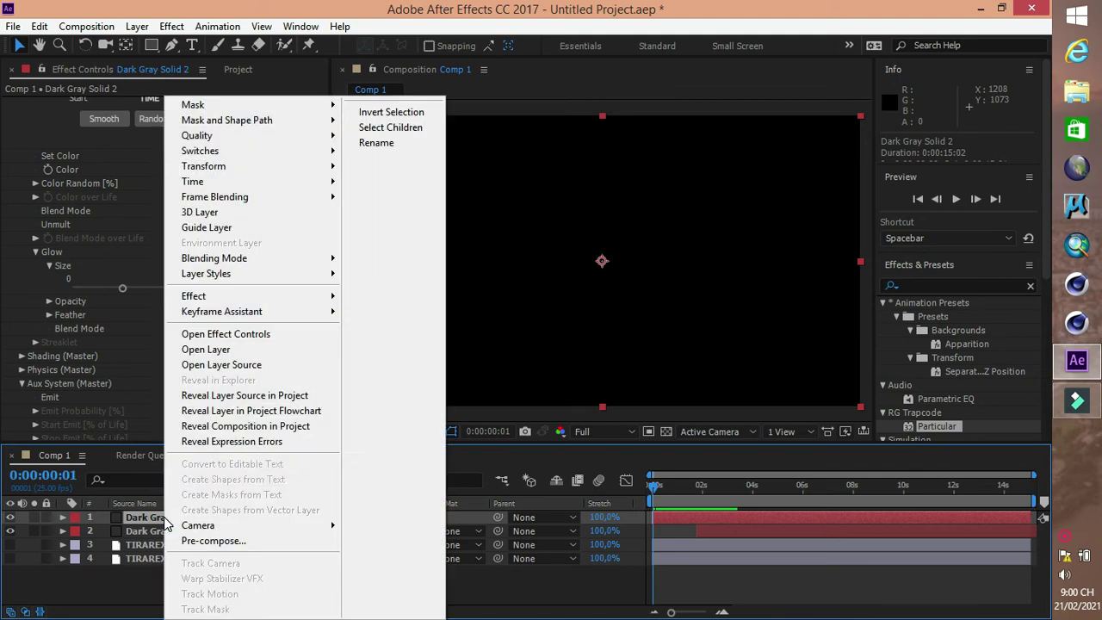
click(394, 145)
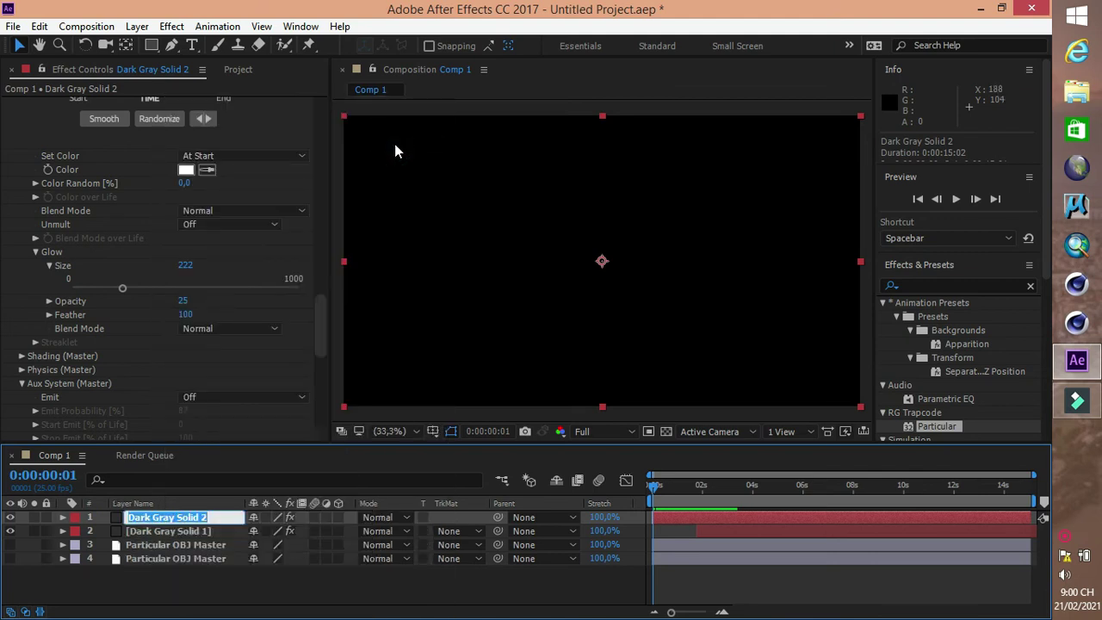
text(tra)
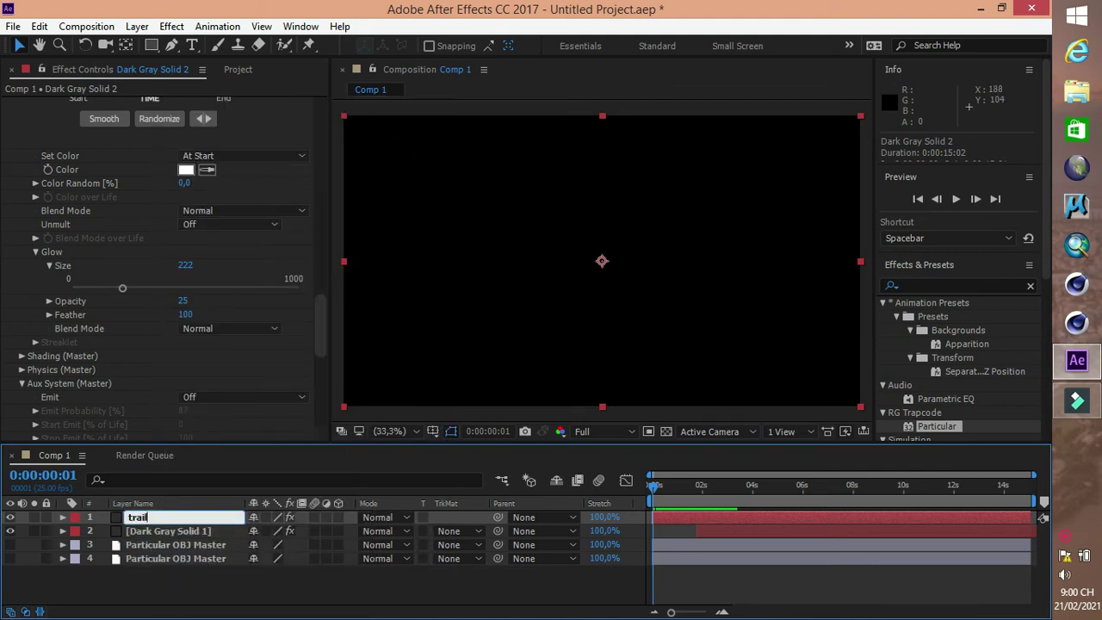
text(il)
key(Return)
drag(319, 307, 314, 111)
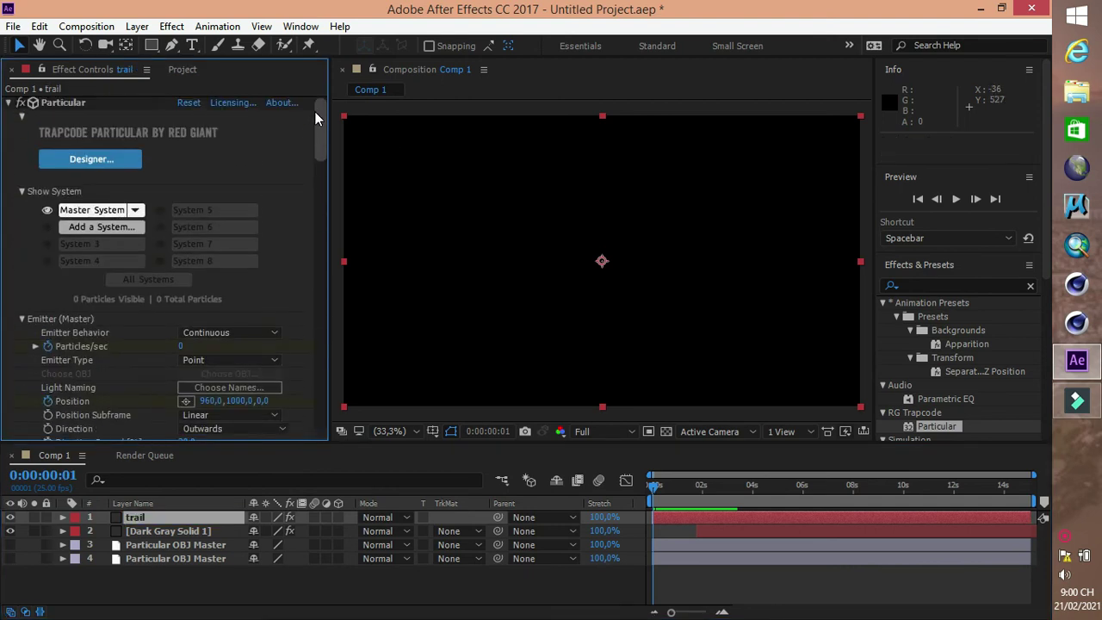
click(134, 210)
click(164, 257)
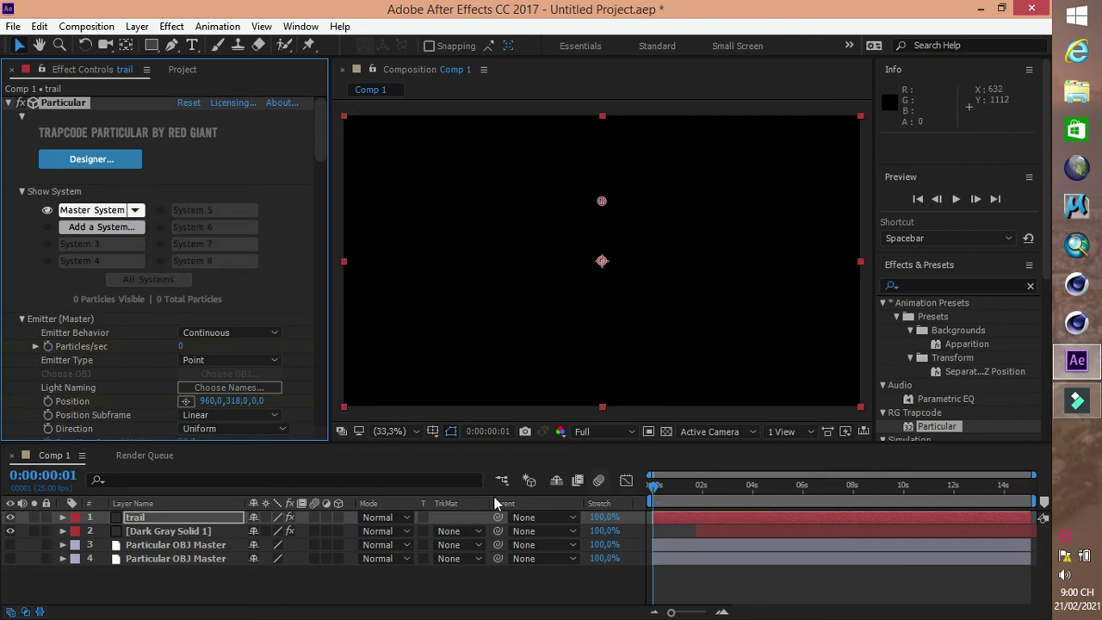
Shift the Dark Gray Solid 1 layer 11 frames later on the timeline and go to 0:00:00:09.
click(186, 532)
drag(709, 531, 724, 530)
click(656, 488)
mouse_move(656, 488)
mouse_down()
mouse_move(726, 494)
mouse_move(664, 500)
mouse_up()
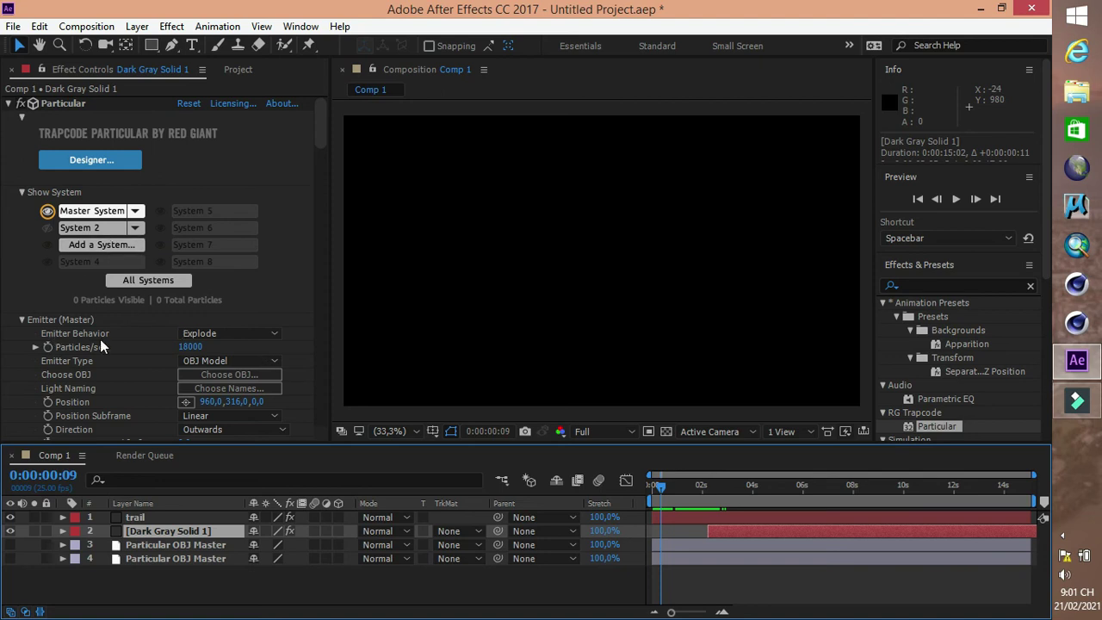
Select the trail layer and keep its Particular Emitter Behavior set to Continuous.
click(211, 335)
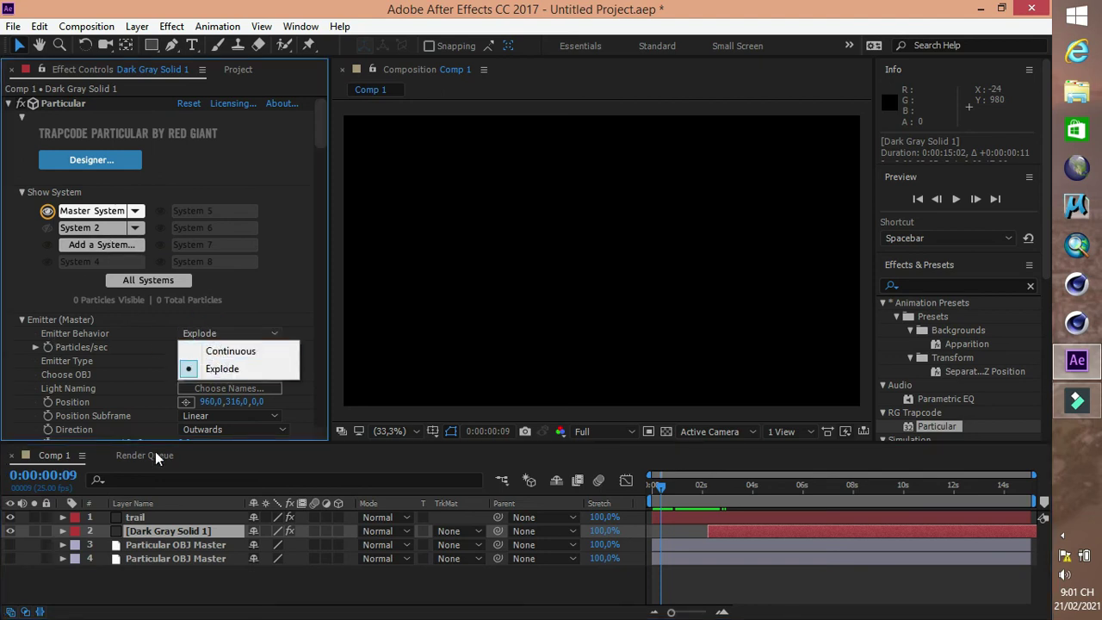
click(135, 518)
click(215, 335)
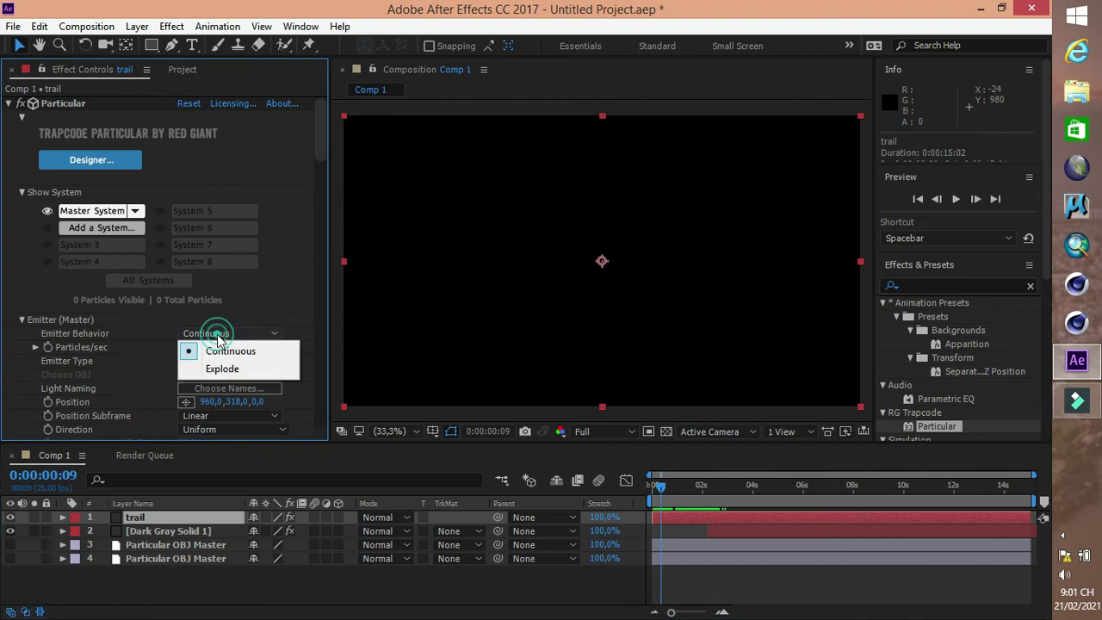
click(221, 353)
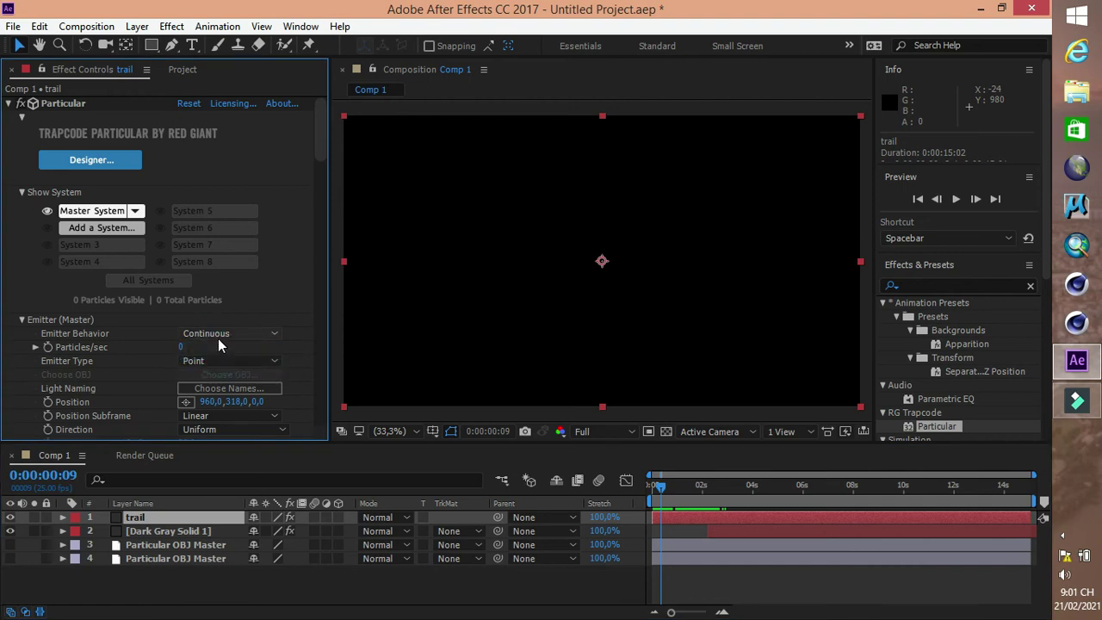
Keyframe the trail's Particles/sec at 0:00:00:09 with the value 0, and set it to 322 one frame further on.
click(49, 347)
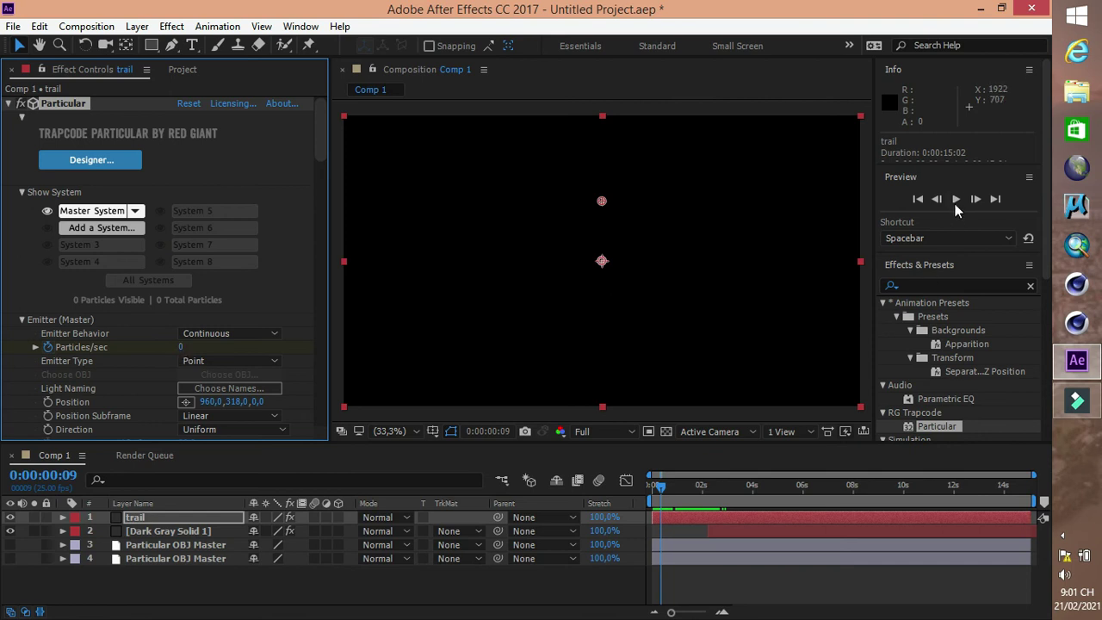
click(975, 199)
click(180, 347)
text(322)
key(Return)
Add a Particles/sec keyframe of 322 at 0:00:02:02 and set the value to 0 at 0:00:02:03.
drag(660, 487, 705, 497)
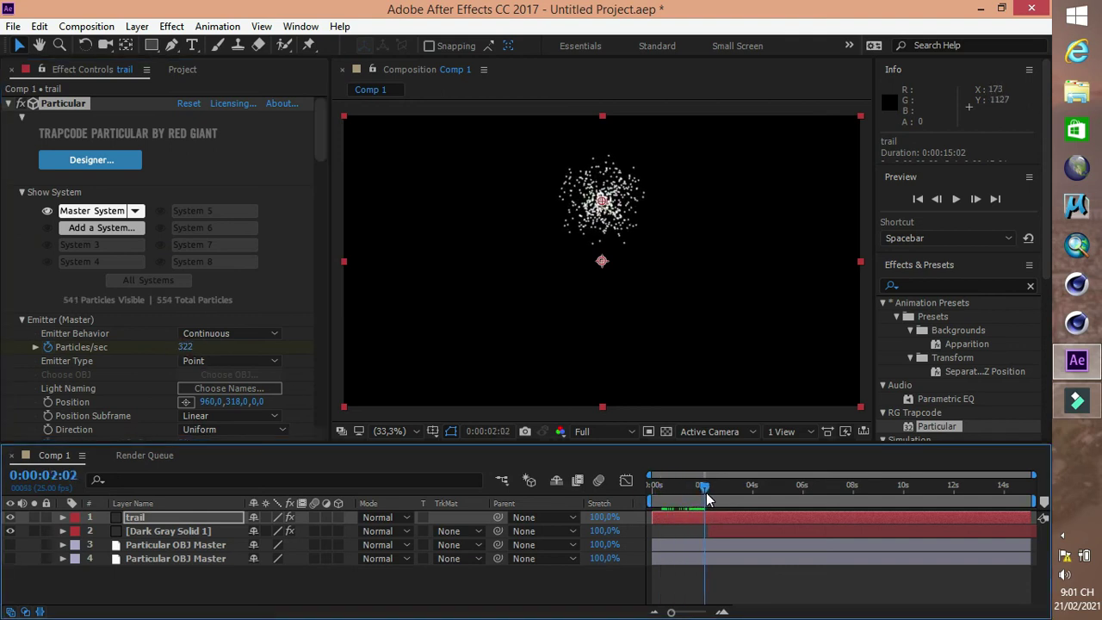
click(87, 346)
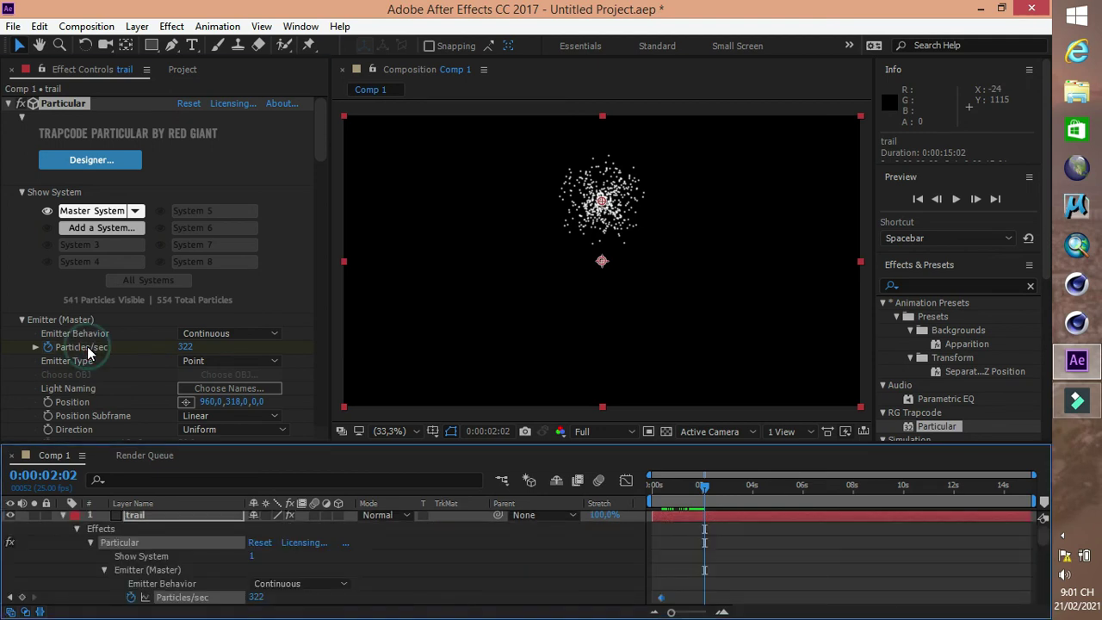
click(23, 597)
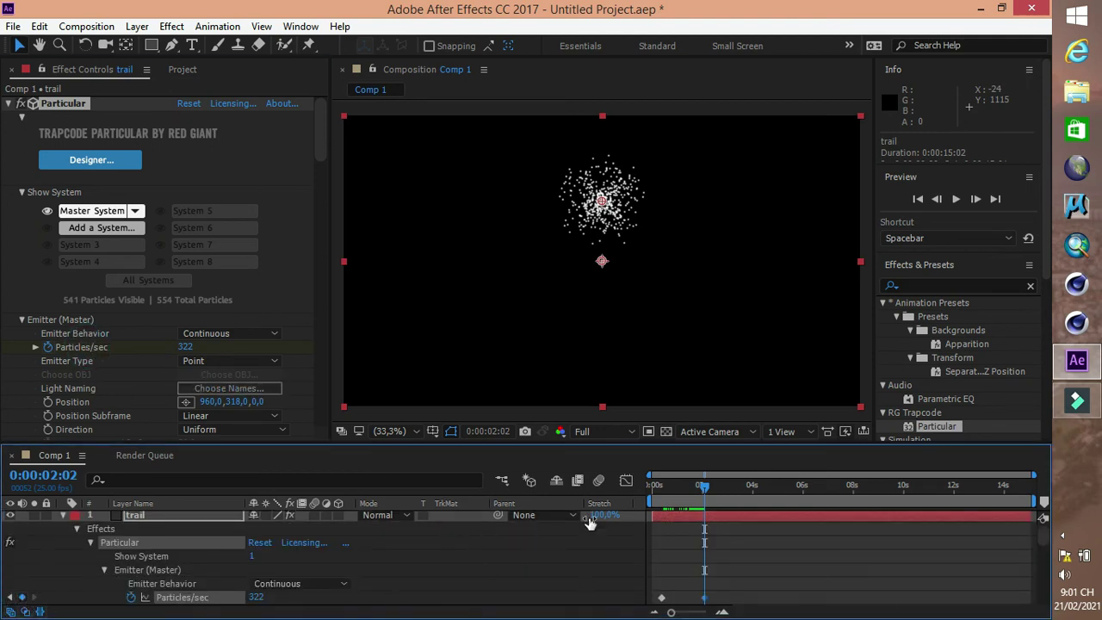
click(975, 200)
click(256, 596)
text(0)
key(Return)
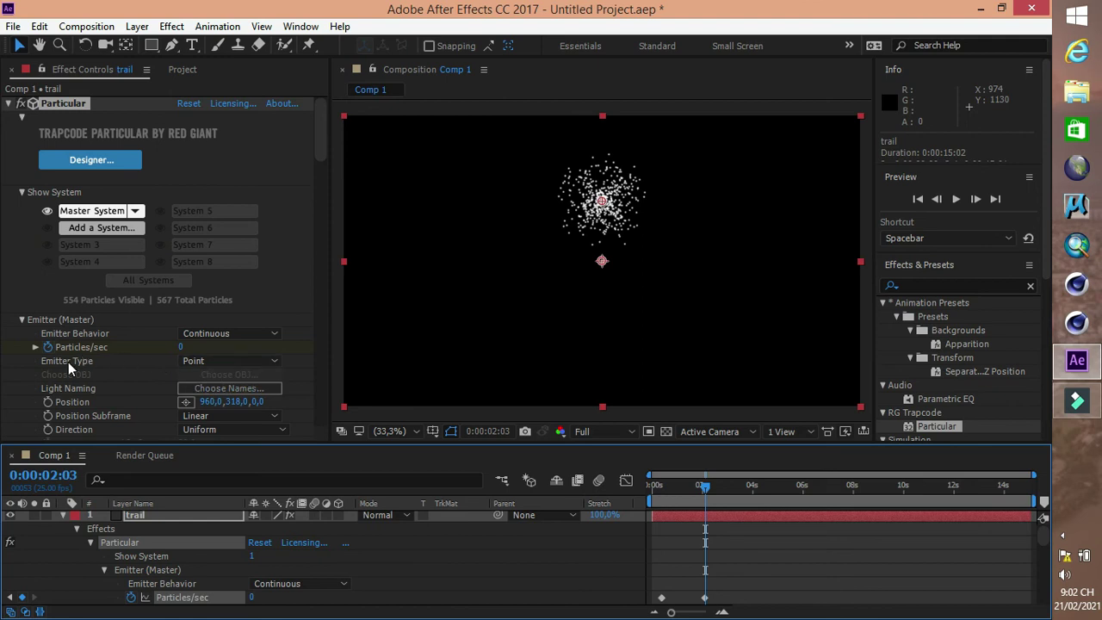
Animate the Point emitter's Position upward, keyframing a low start at 0:00:00:10 and the 960,0, 318,0 end at 0:00:02:03, and check 0:00:01:15.
click(202, 361)
click(203, 370)
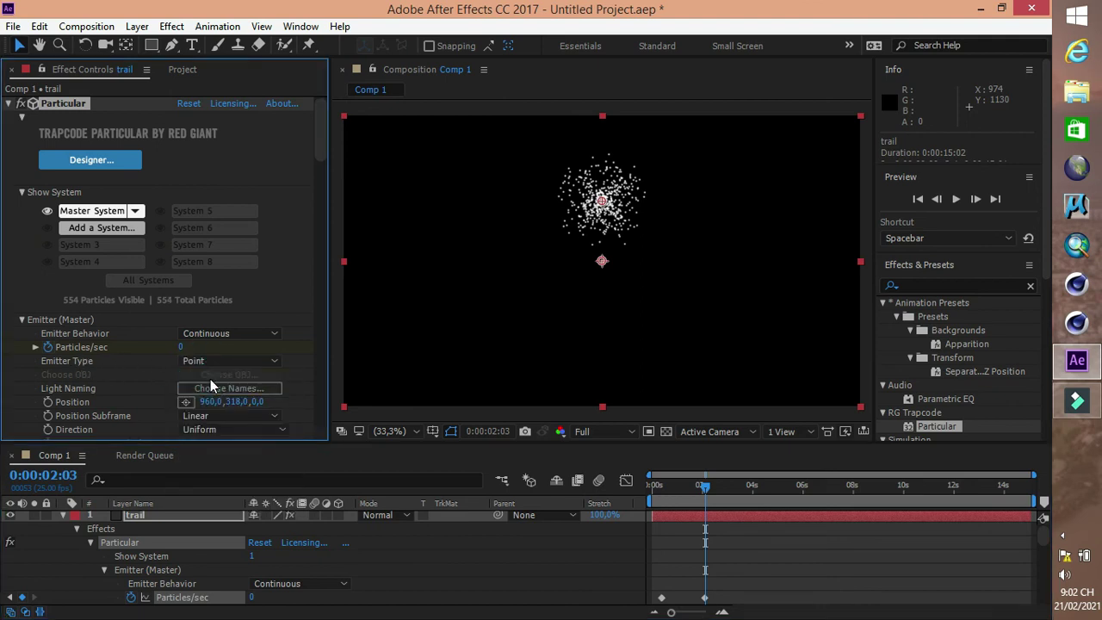
click(48, 402)
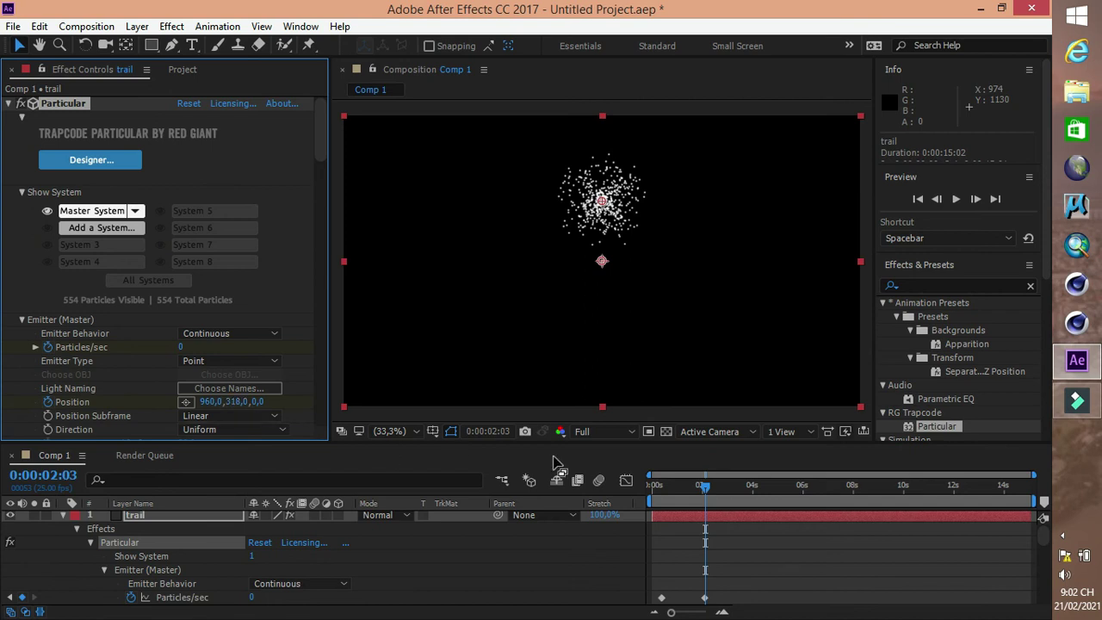
drag(704, 487, 662, 499)
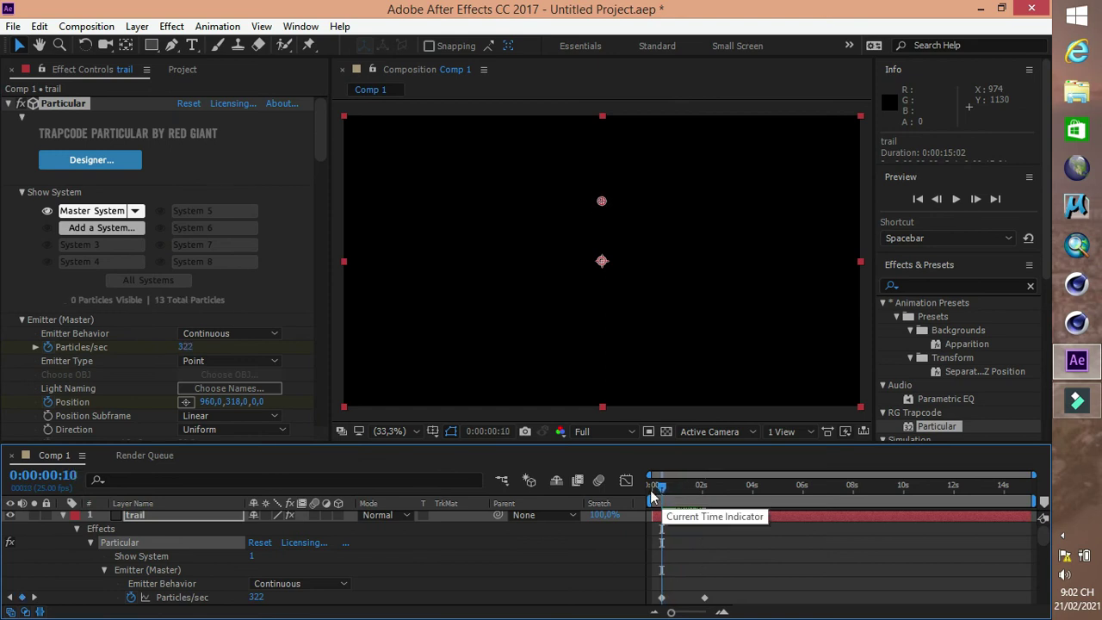
drag(225, 401, 826, 398)
drag(662, 492, 693, 495)
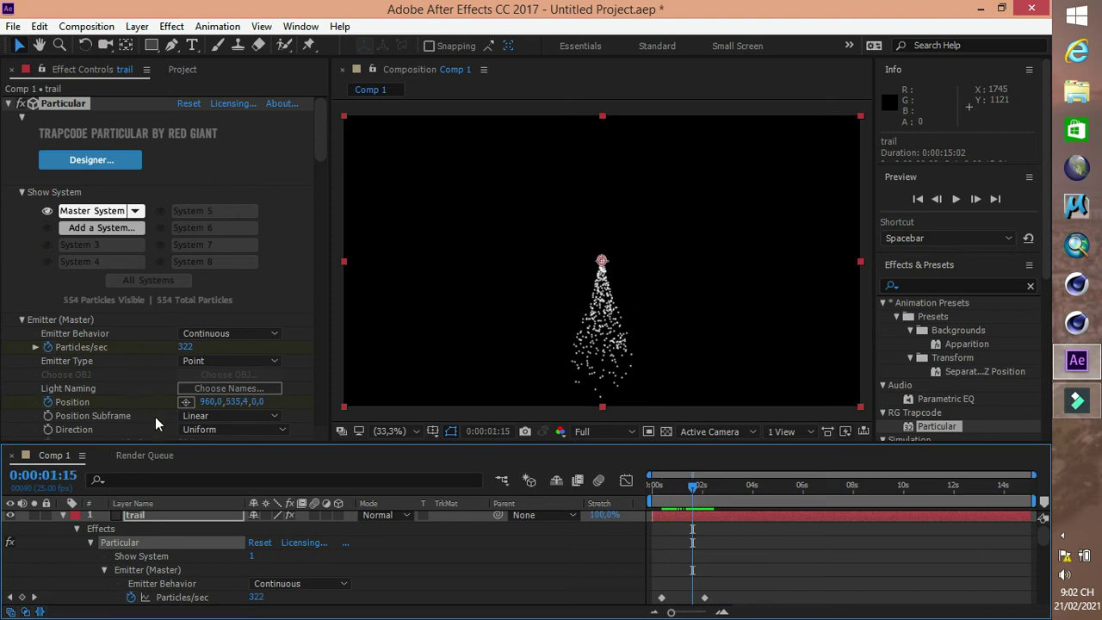
Keep the trail emitter's Direction at Uniform, and set Velocity to 9 and Velocity Random to 50 %.
scroll(155, 416, down, 1)
click(214, 398)
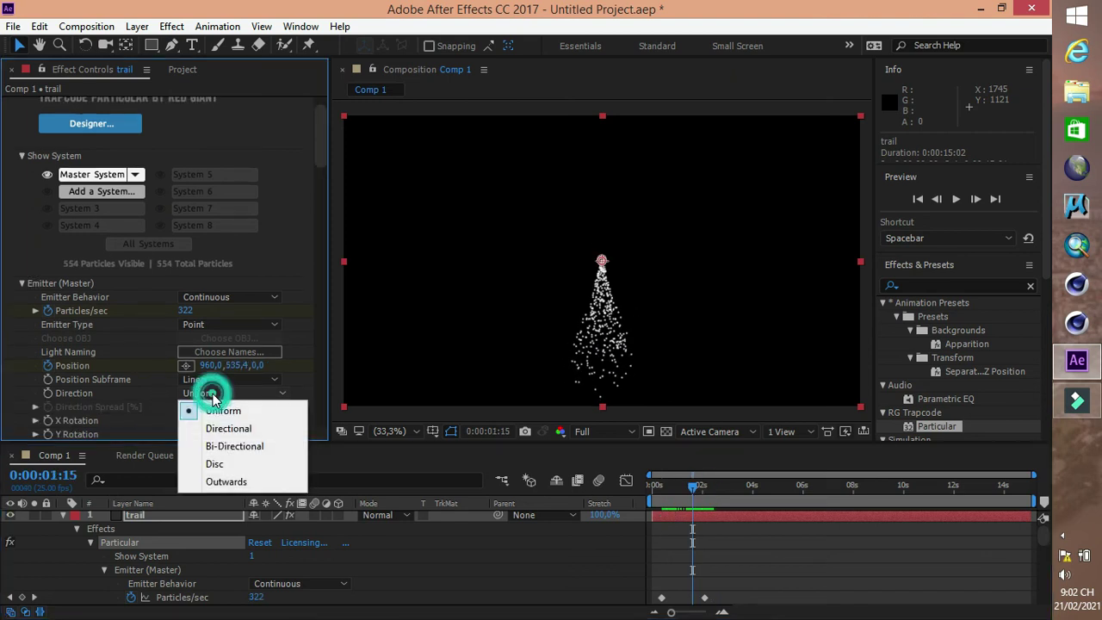
click(215, 410)
scroll(134, 414, down, 2)
scroll(137, 412, down, 1)
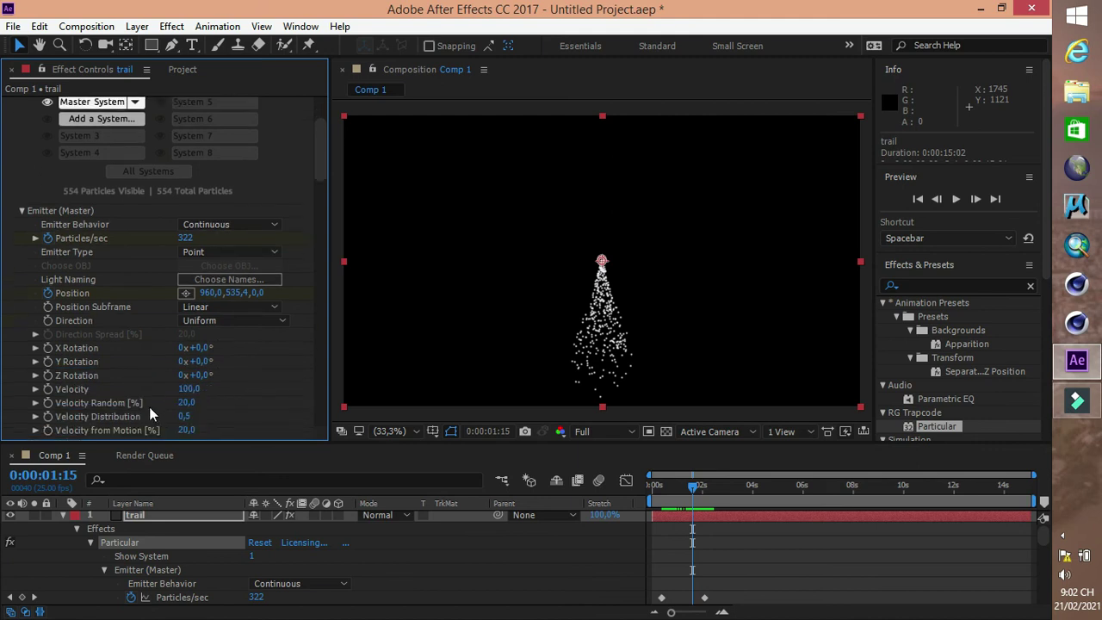
click(187, 389)
text(0)
key(Return)
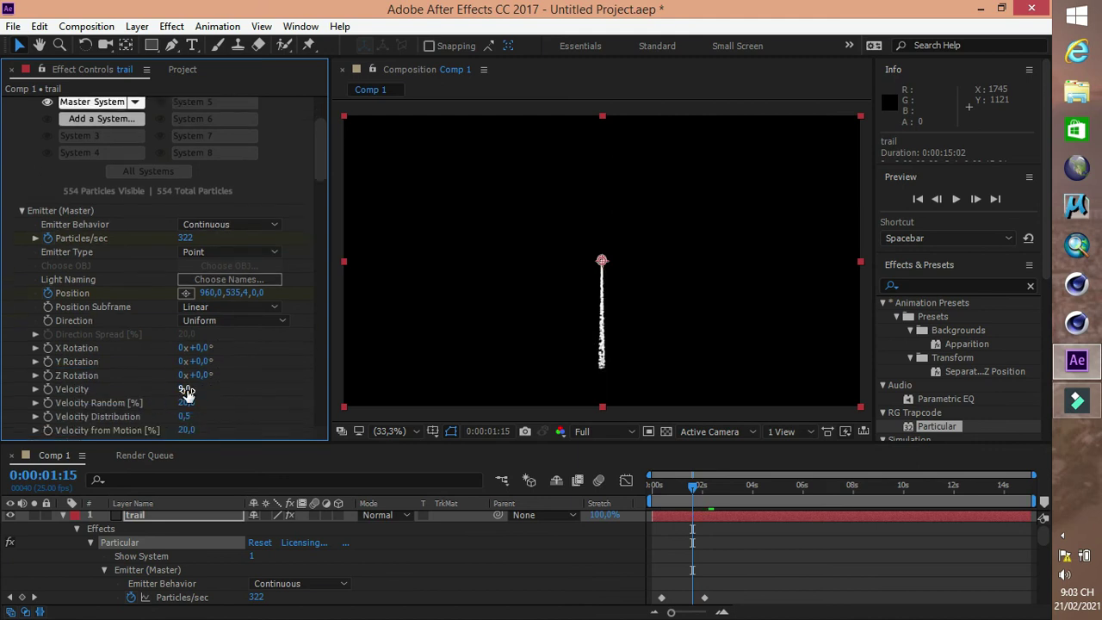
drag(184, 402, 209, 403)
Set the trail particles' Life [sec] to 0,8 and their Particle Type to Glow Sphere (No DOF).
scroll(209, 403, down, 2)
scroll(209, 403, down, 3)
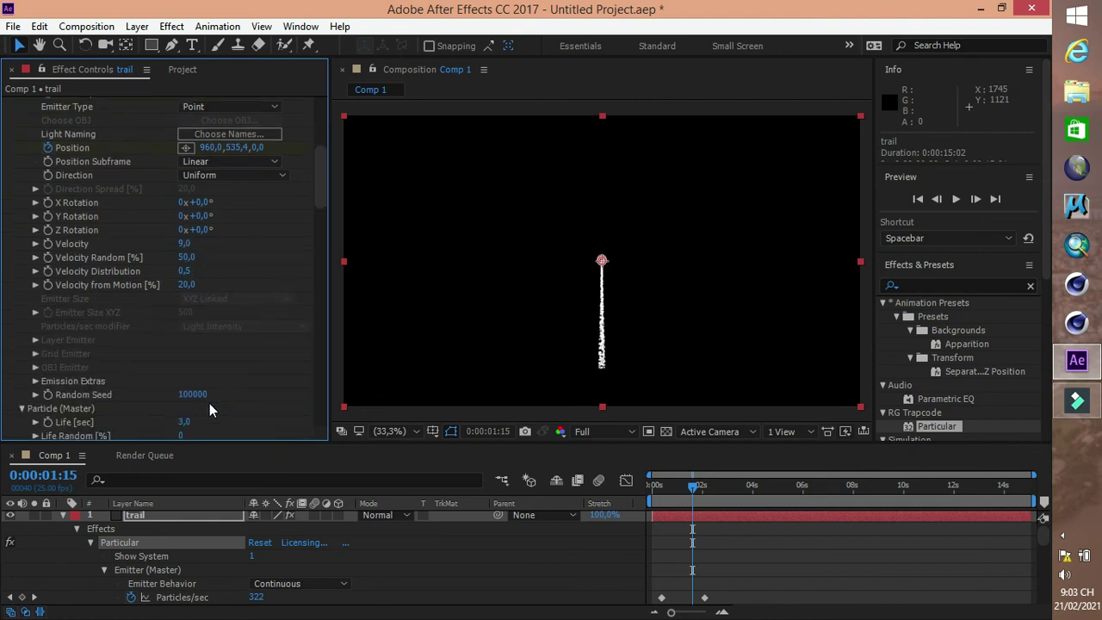
click(183, 388)
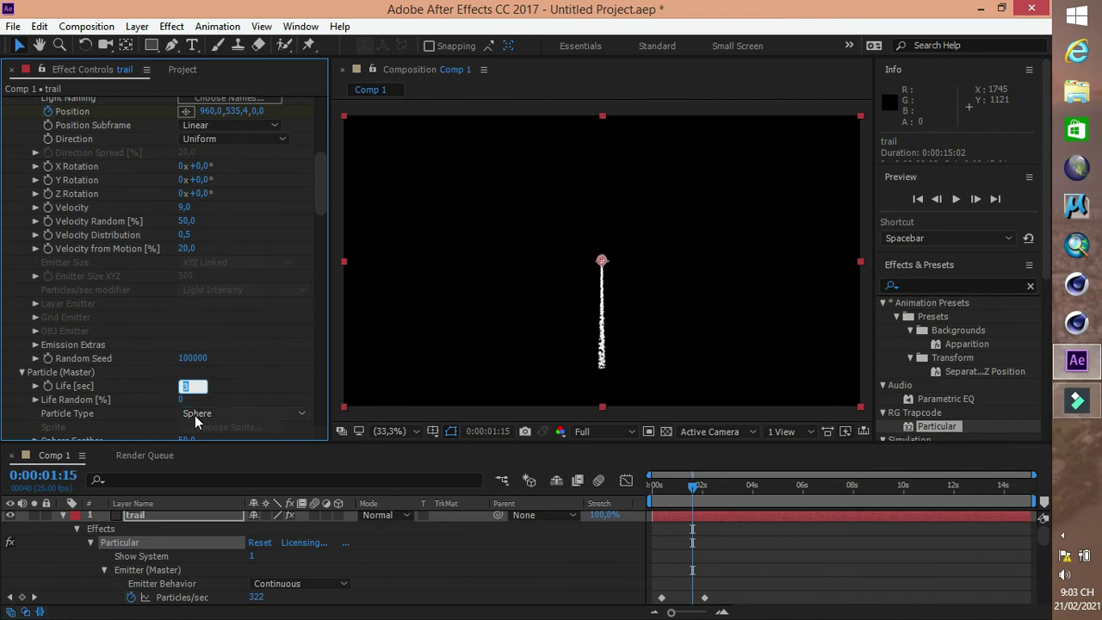
text(0,8)
key(Return)
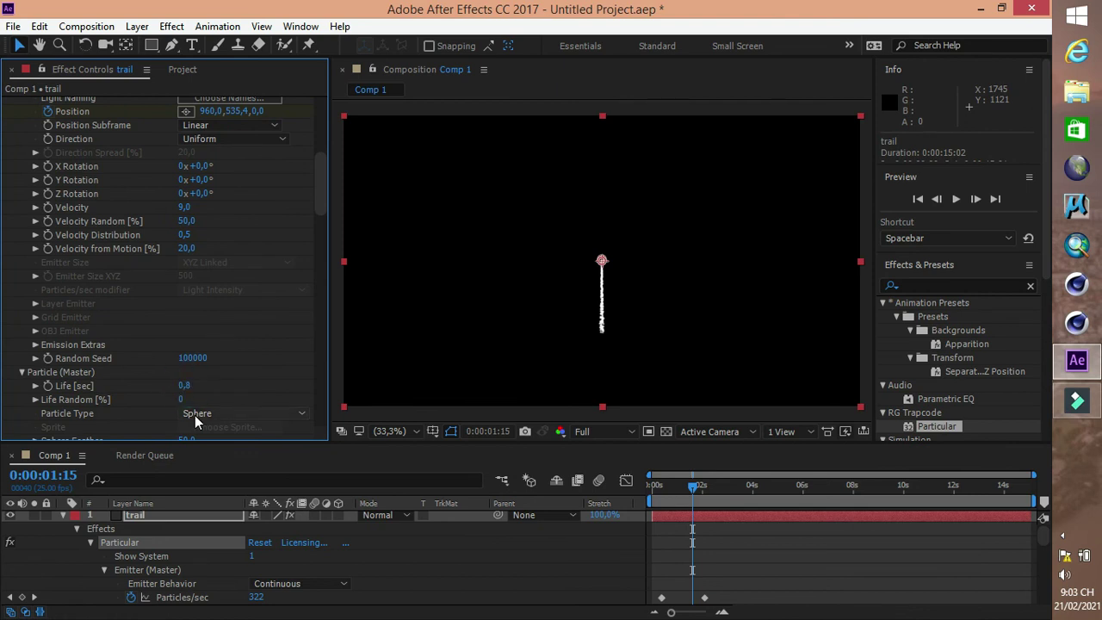
click(221, 413)
click(255, 201)
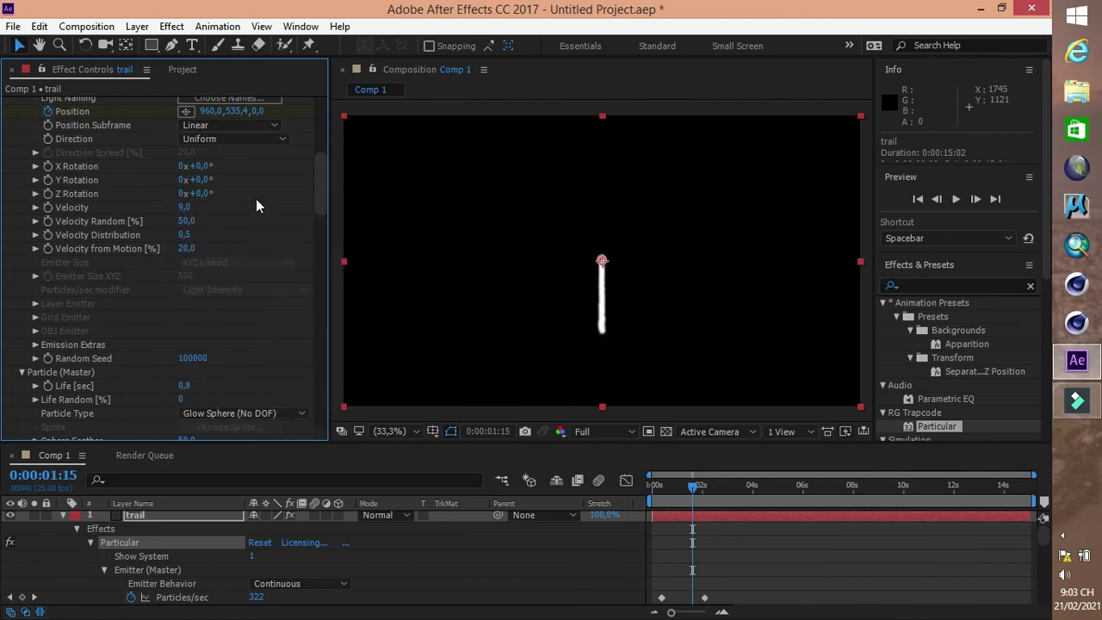
Set the trail particles' Size to 3 and apply the linearly decreasing Size over Life preset.
scroll(128, 345, down, 2)
scroll(128, 346, down, 2)
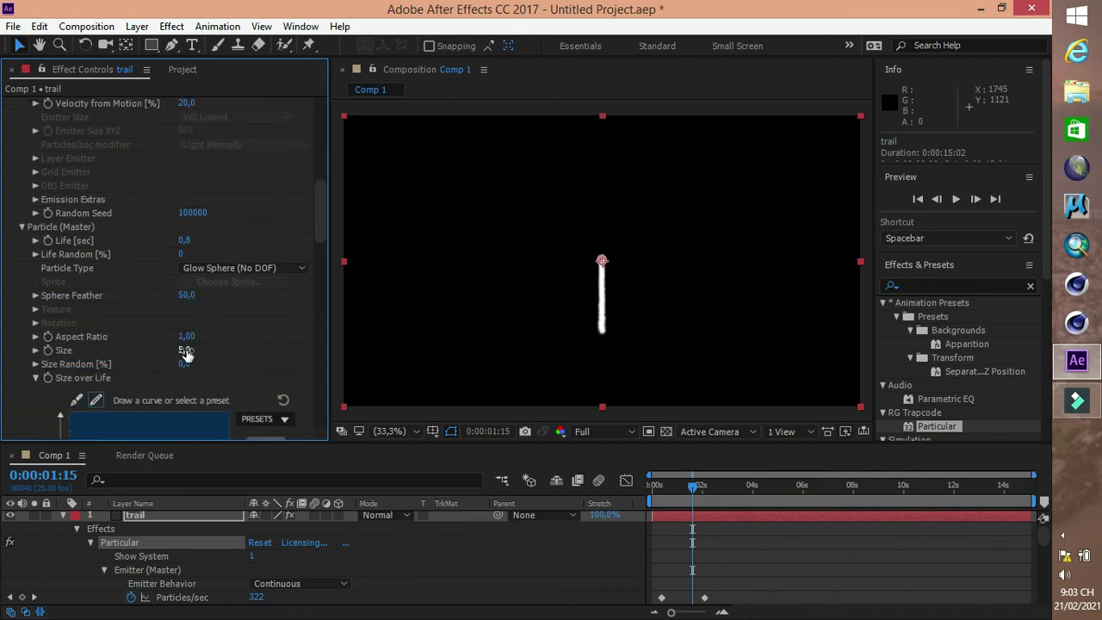
click(184, 351)
text(3)
key(Return)
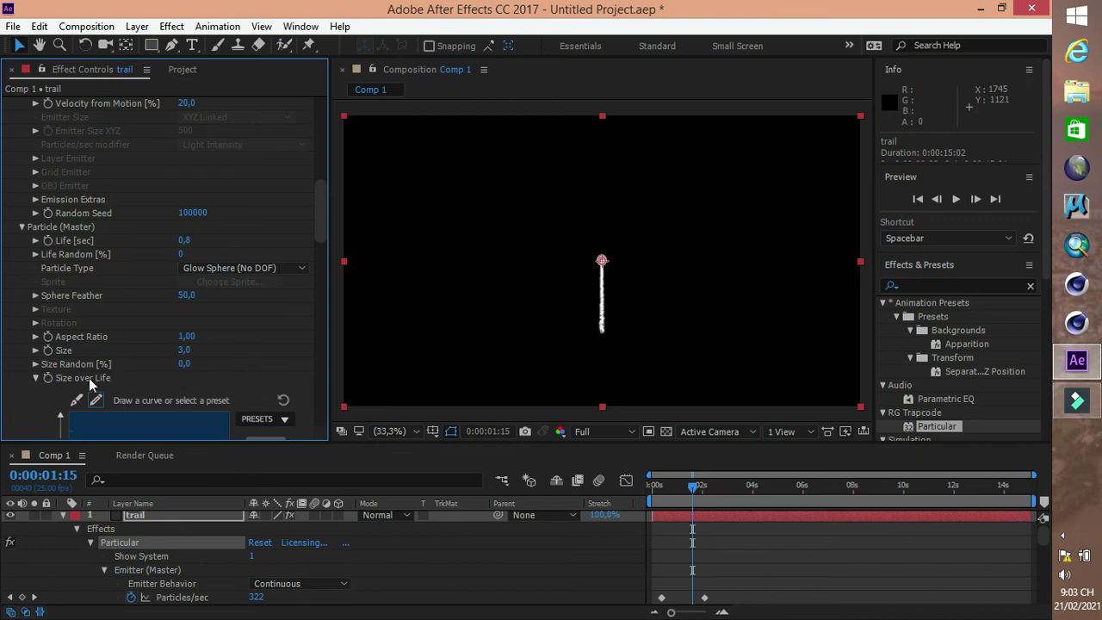
scroll(59, 382, down, 2)
click(258, 346)
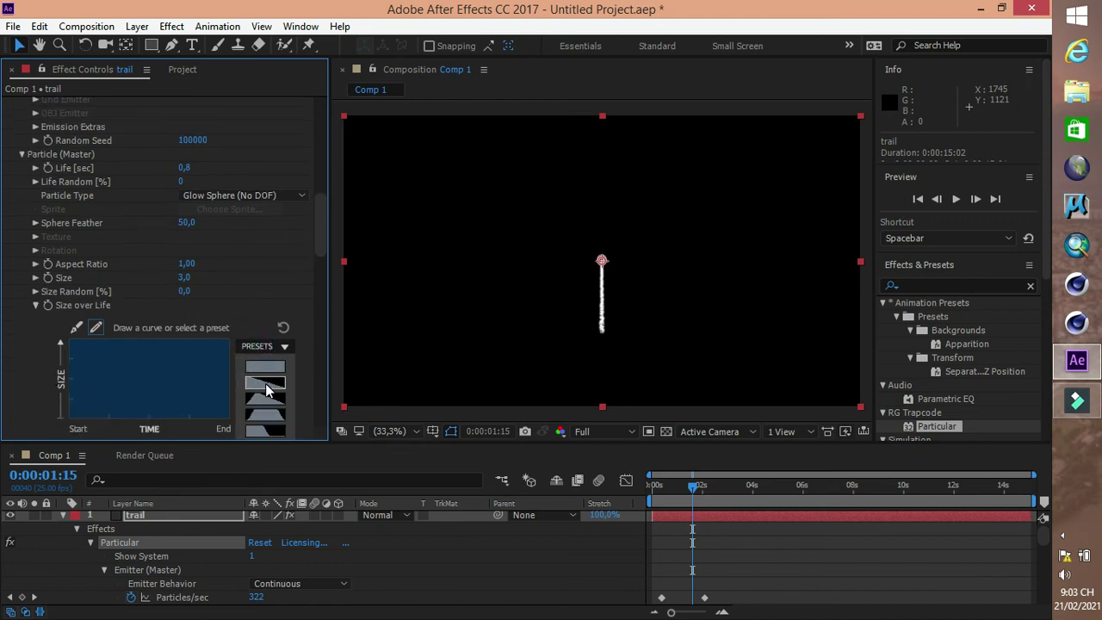
click(266, 383)
Apply the linearly decreasing Opacity over Life preset to the trail particles.
scroll(21, 361, down, 4)
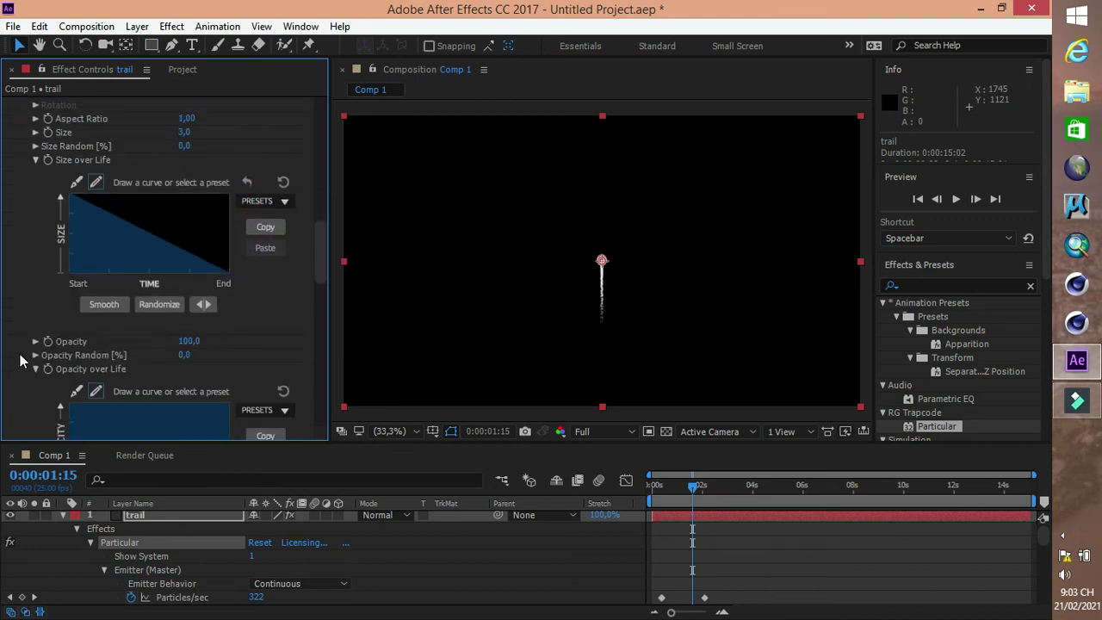
scroll(236, 401, down, 2)
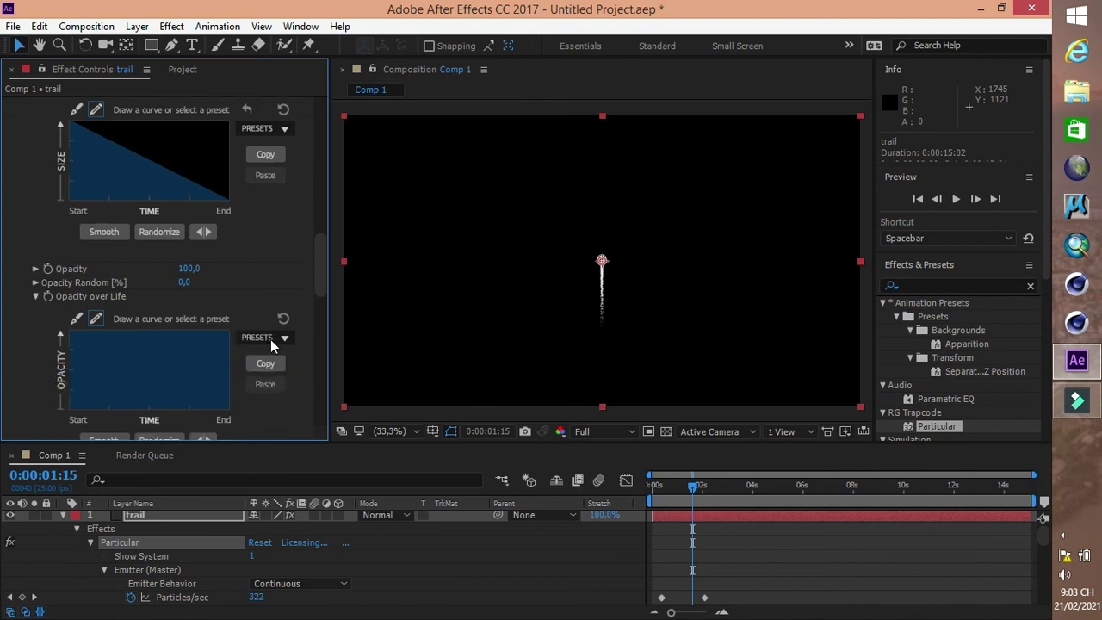
click(270, 340)
click(267, 381)
Set the trail's Set Color option to Over Life and apply the white-cyan-blue gradient preset to Color over Life.
scroll(135, 366, down, 4)
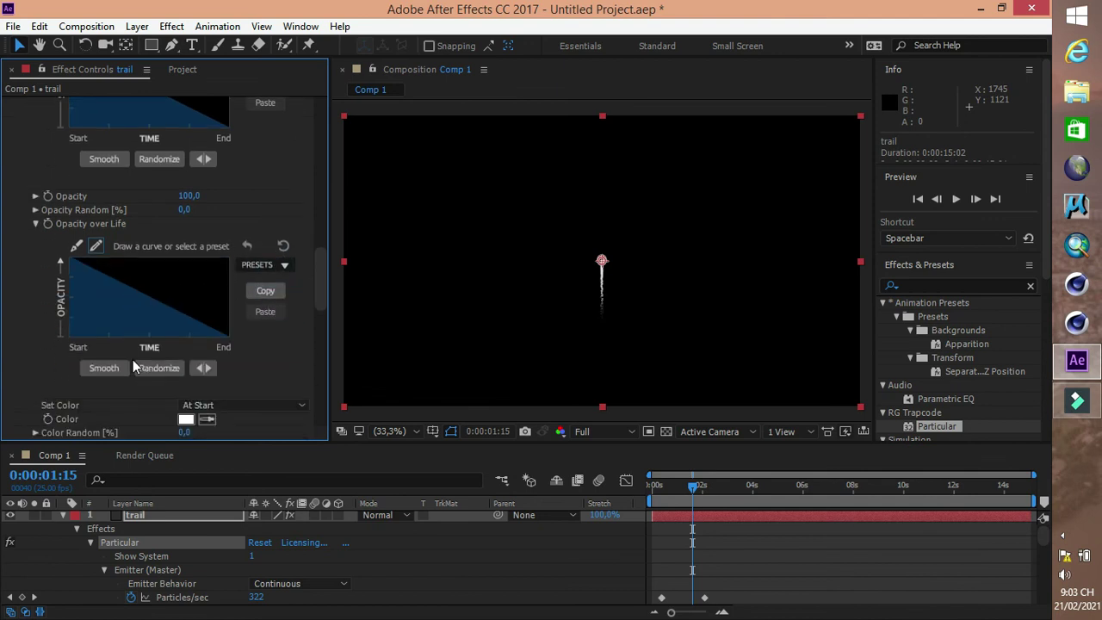
click(207, 333)
click(209, 370)
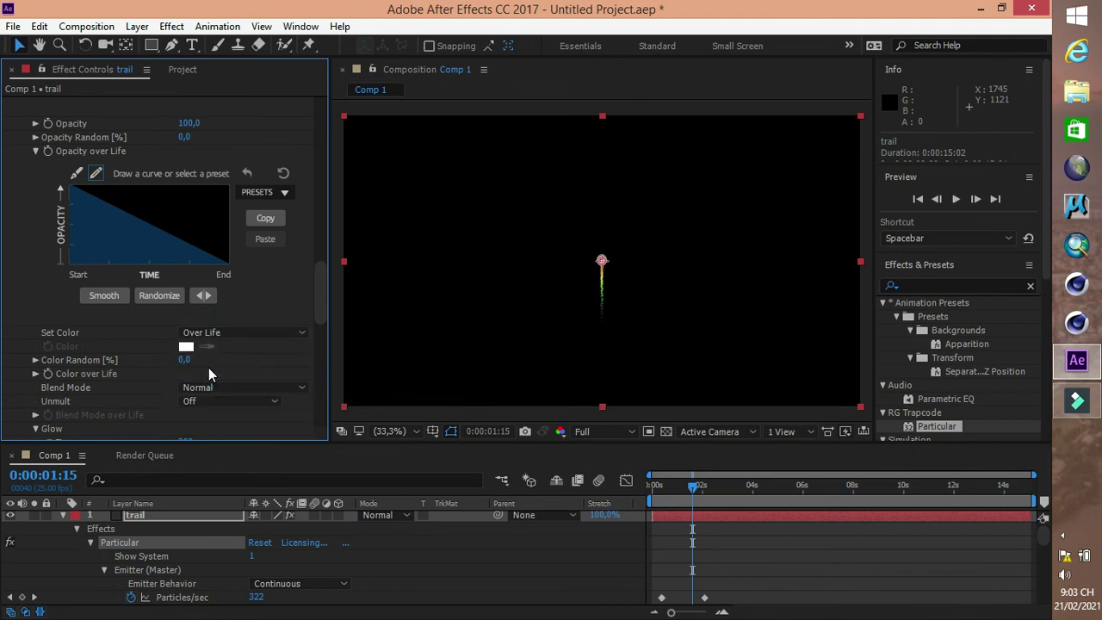
click(35, 374)
click(263, 328)
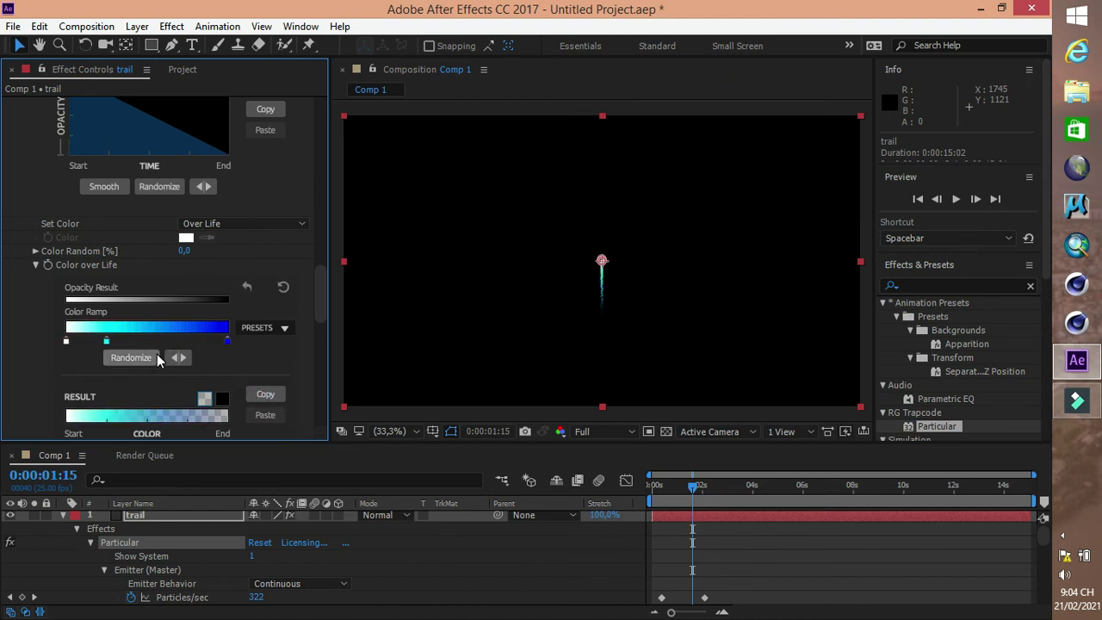
Try recolouring the Color over Life ramp with a pink end stop and an orange FF7200 middle stop.
double_click(228, 341)
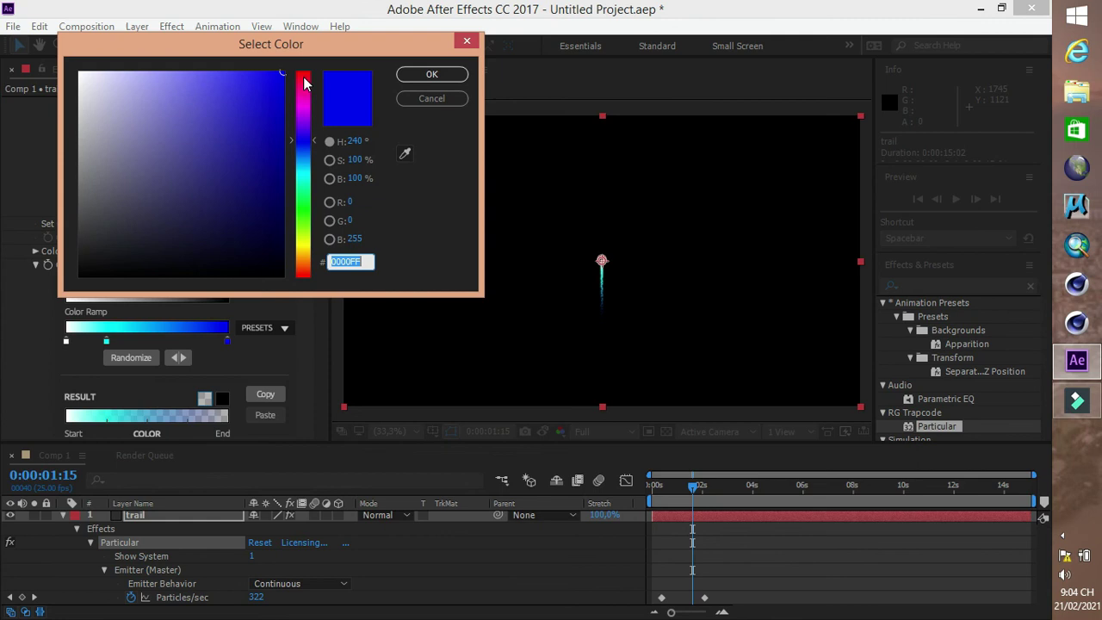
click(303, 82)
click(195, 68)
click(432, 74)
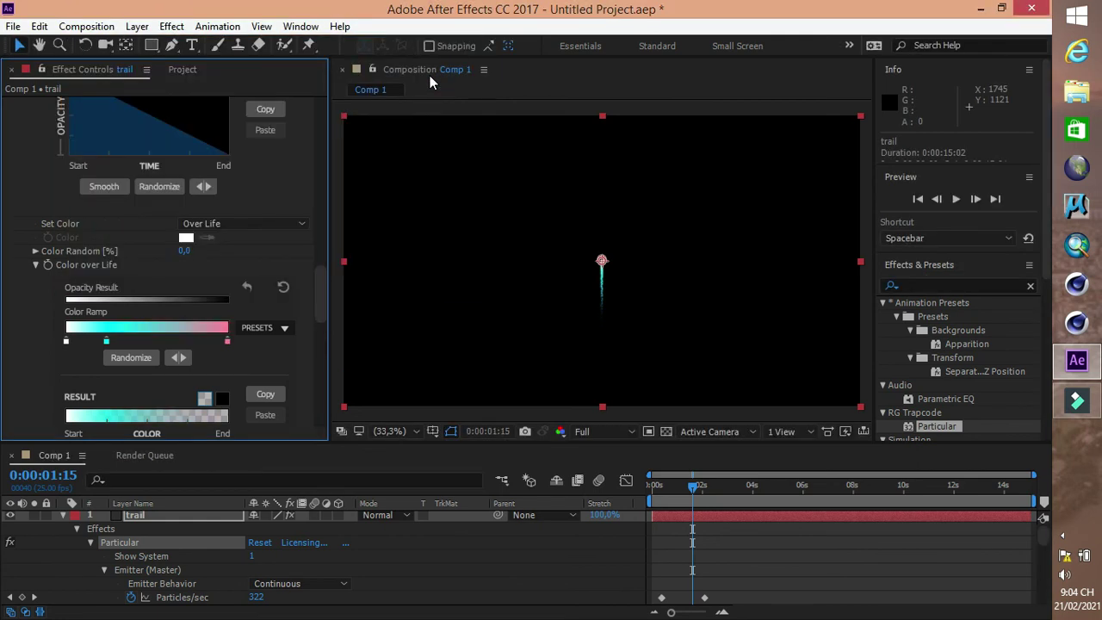
double_click(106, 342)
click(301, 259)
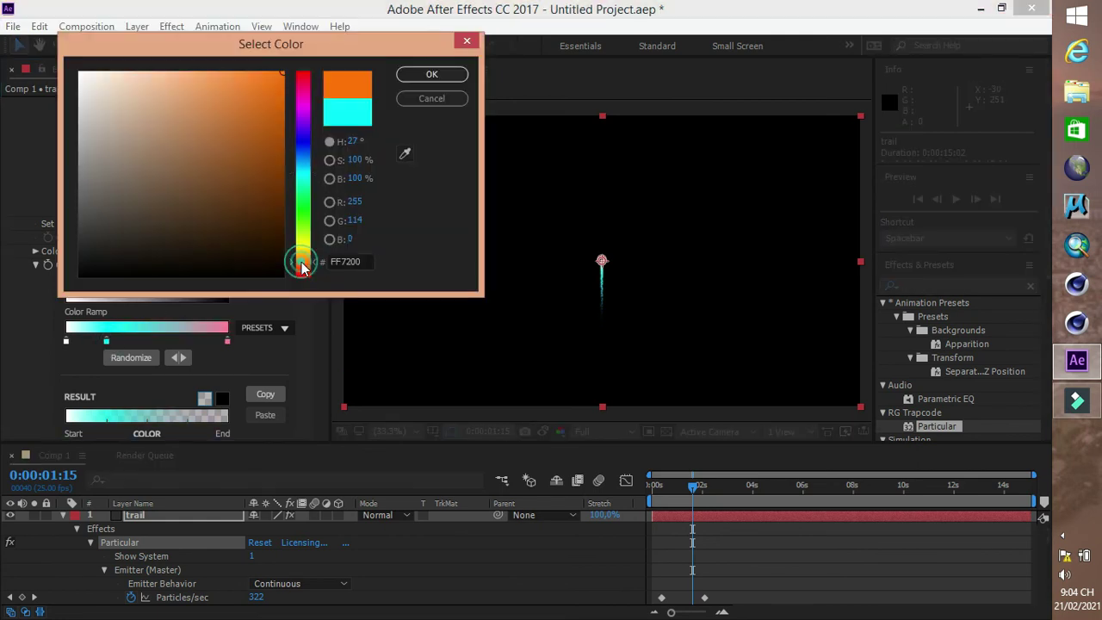
click(432, 74)
Try a dark red end stop shifted close to the orange stop, and preview the trail from 0:00:00:13.
double_click(228, 341)
click(292, 117)
click(432, 74)
drag(227, 342, 133, 341)
click(665, 488)
click(958, 200)
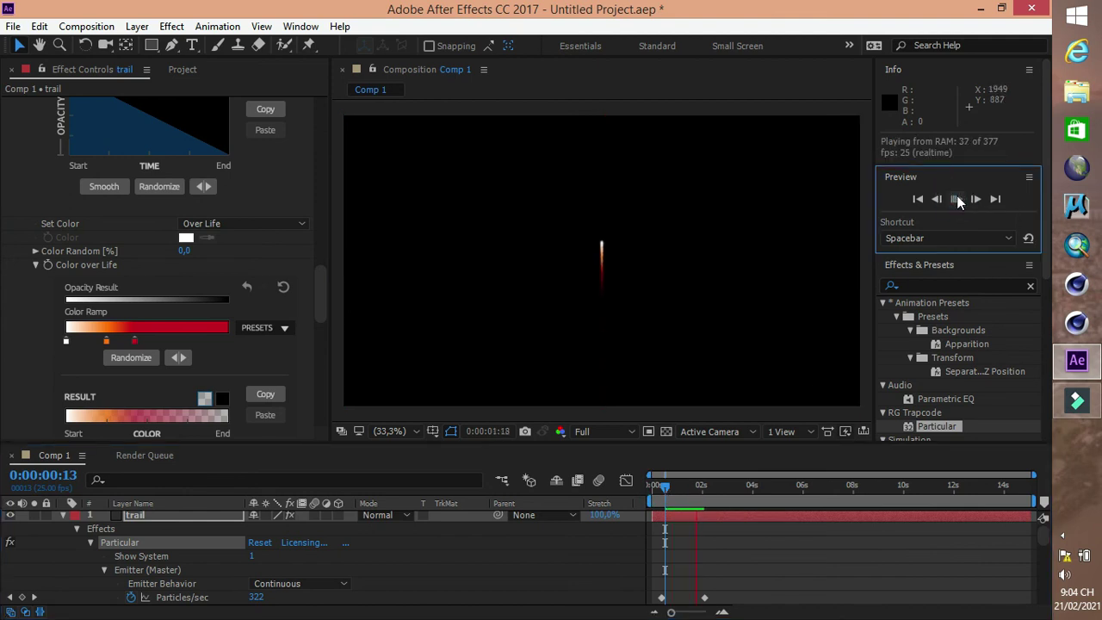
drag(728, 487, 700, 486)
click(135, 343)
Reapply the white-cyan-blue Color over Life preset, preview from 0:00:00:09, and go to 0:00:01:11.
click(284, 329)
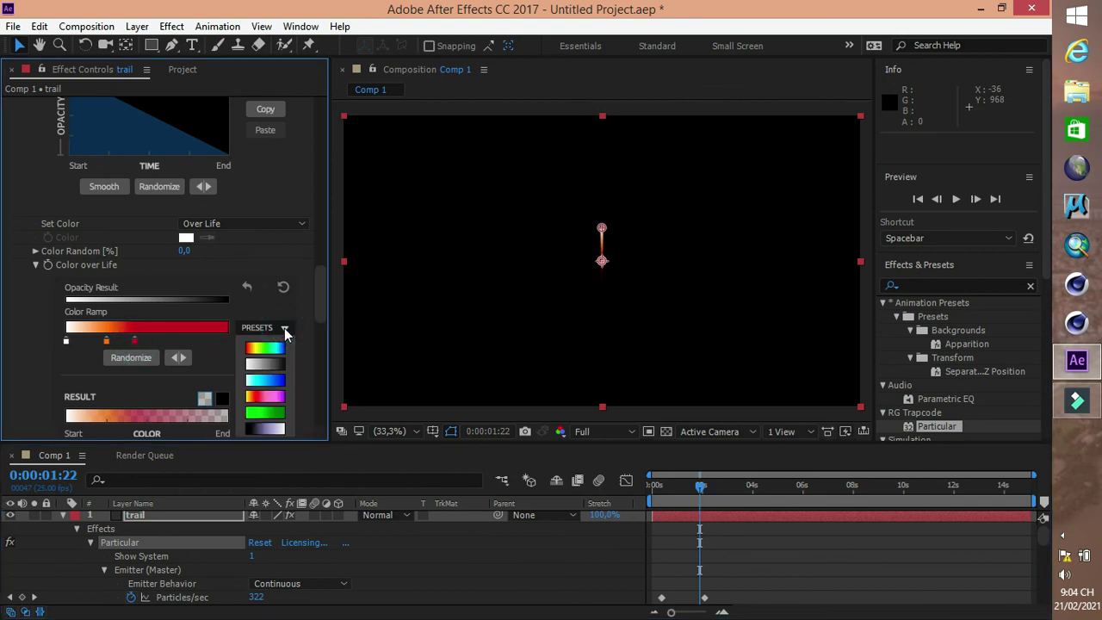
click(273, 381)
click(659, 487)
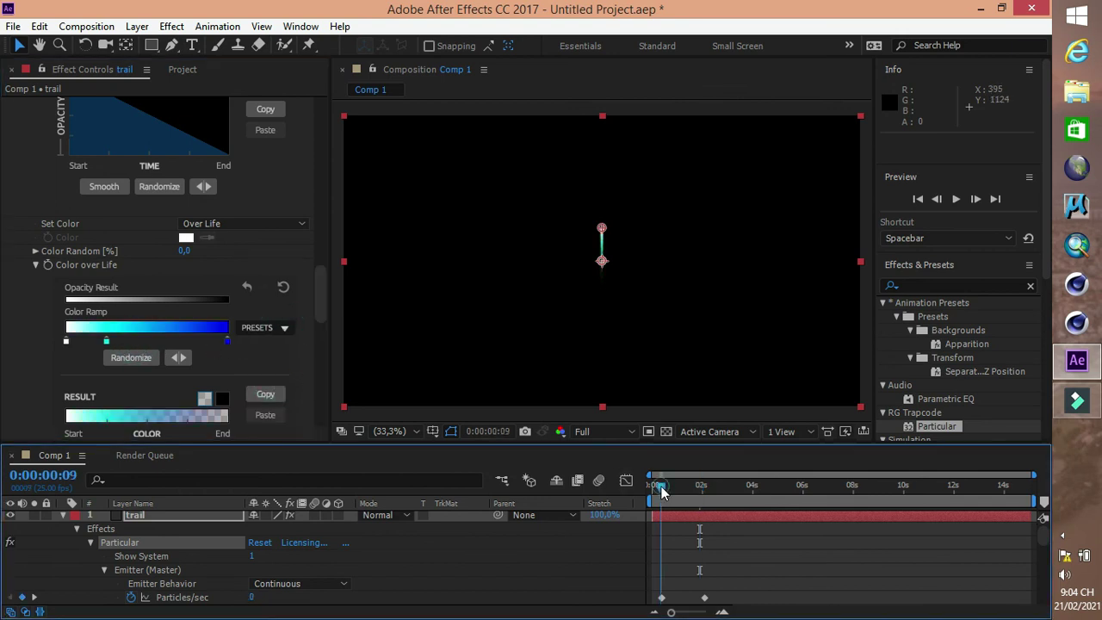
click(954, 201)
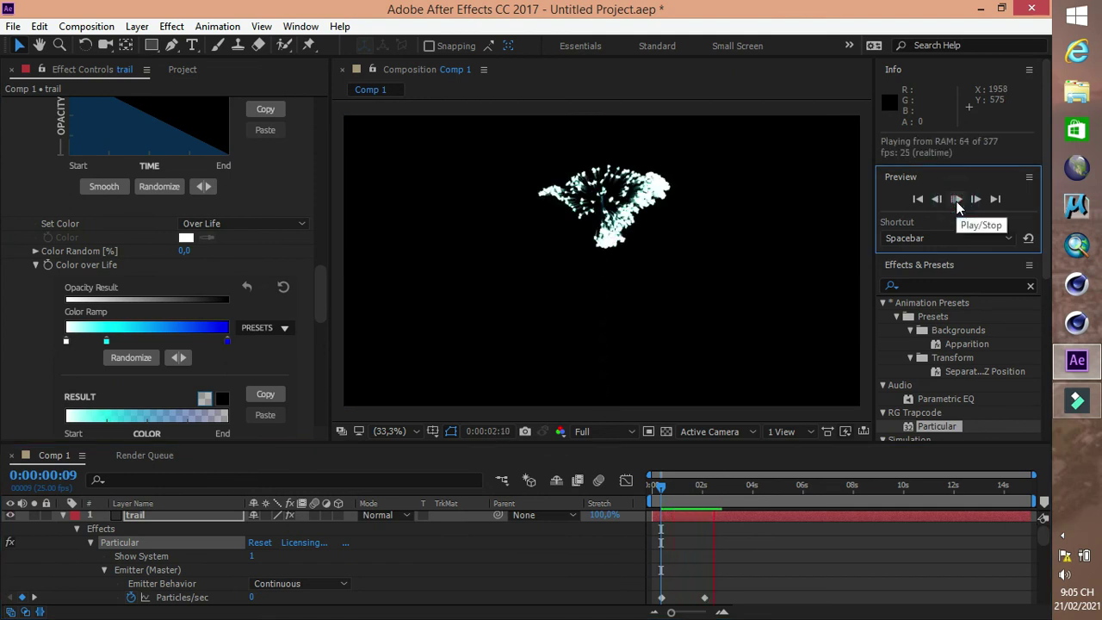
click(689, 487)
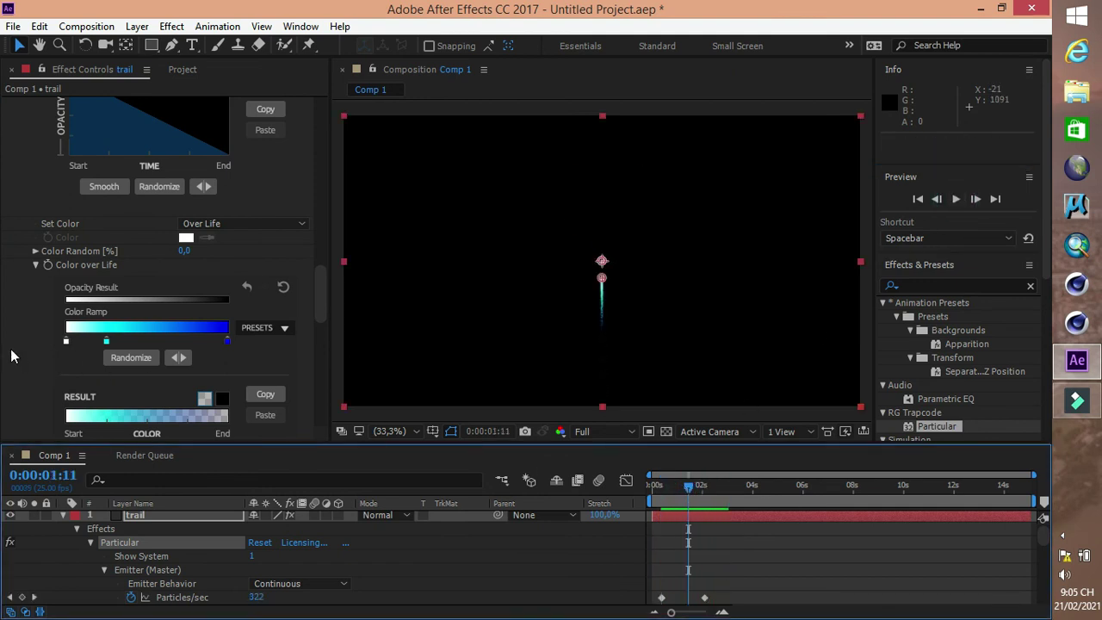
Raise the opacity of the trail particles' glow to 51.
scroll(52, 362, down, 5)
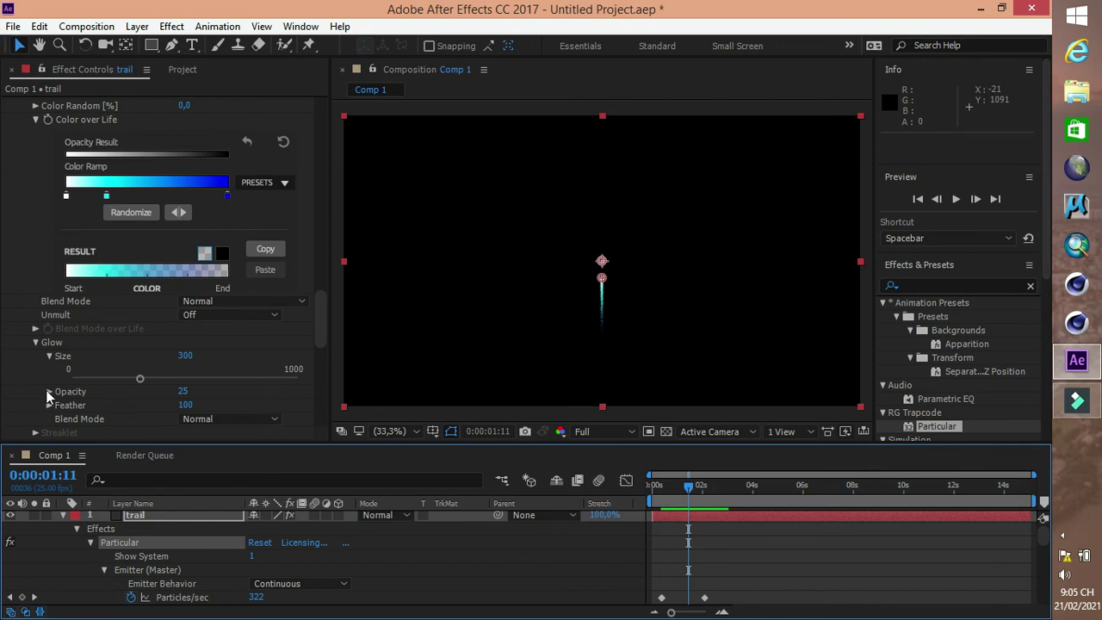
click(49, 393)
click(130, 415)
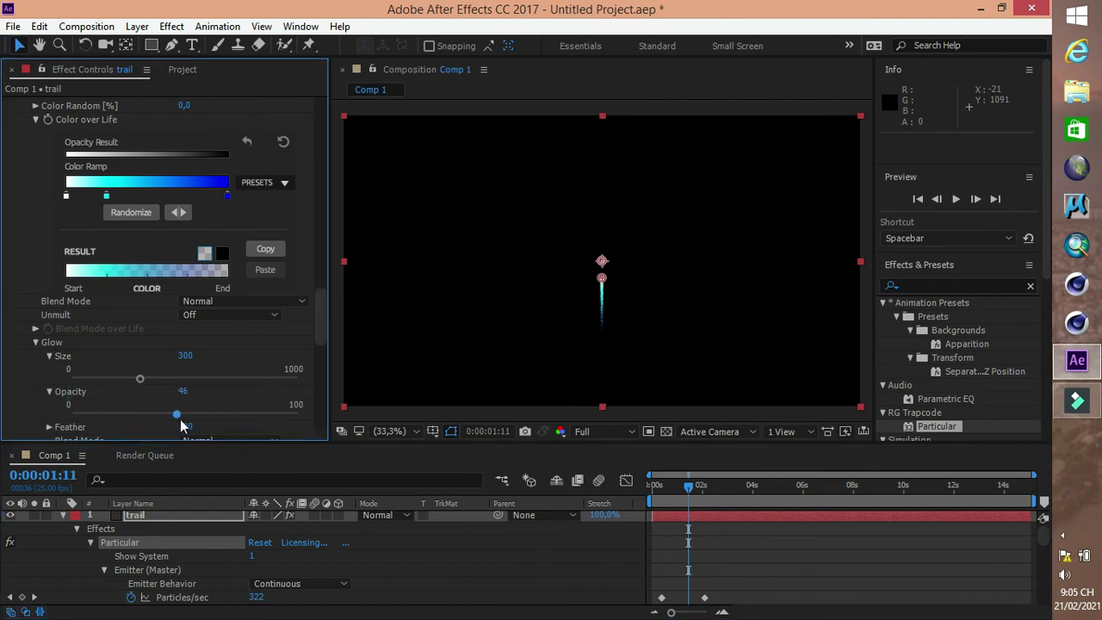
Set Affect Position to 37 in the Turbulence Field of the trail's Air physics.
scroll(26, 386, down, 4)
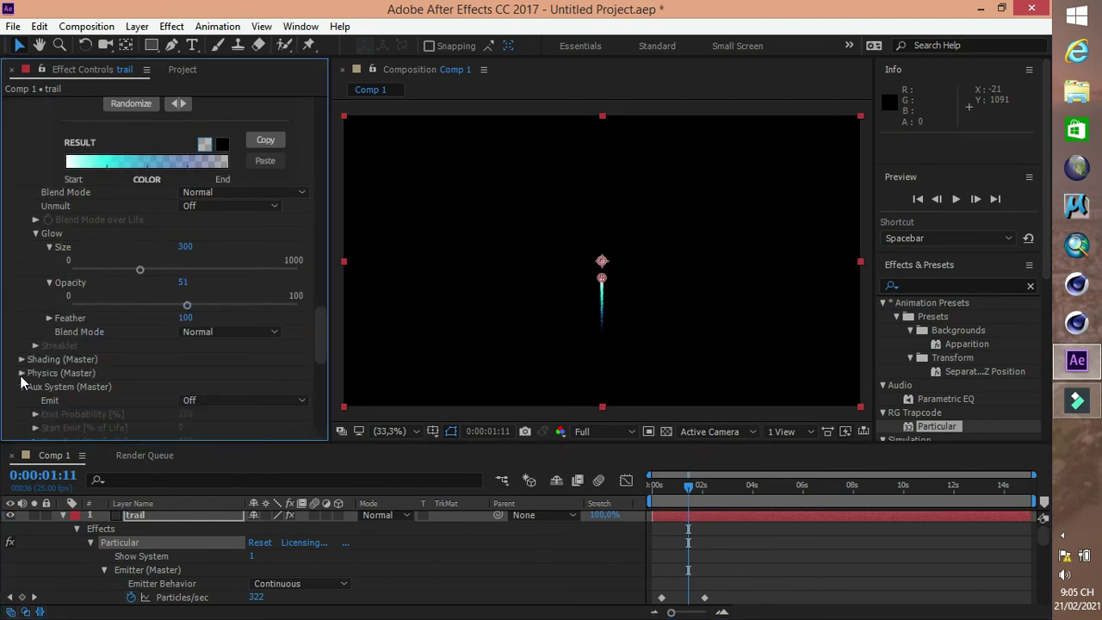
click(23, 375)
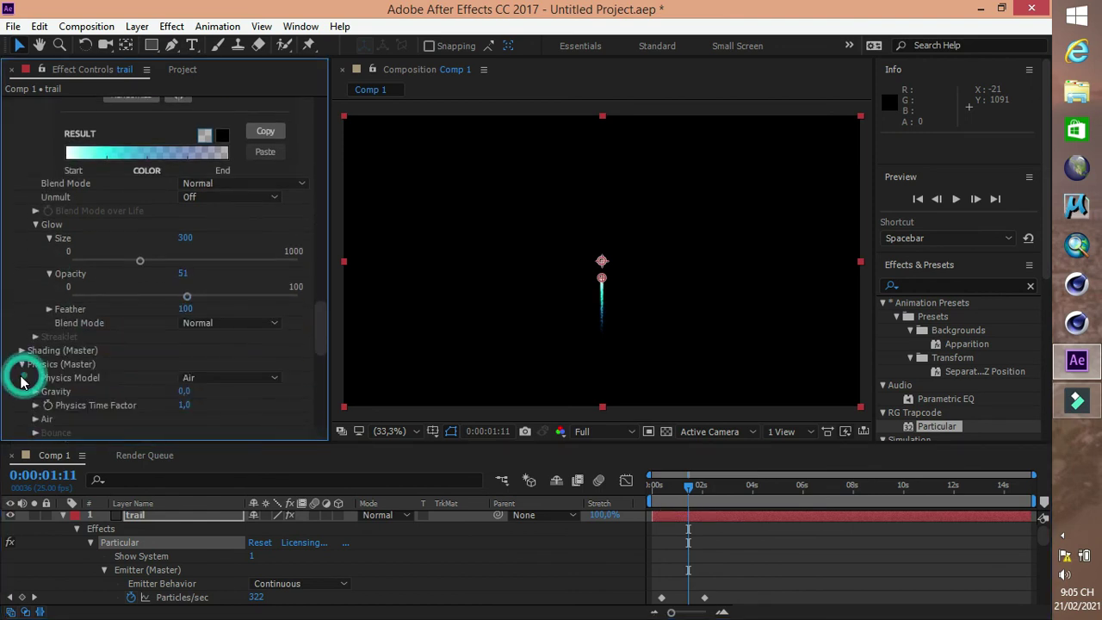
click(36, 419)
scroll(32, 407, down, 1)
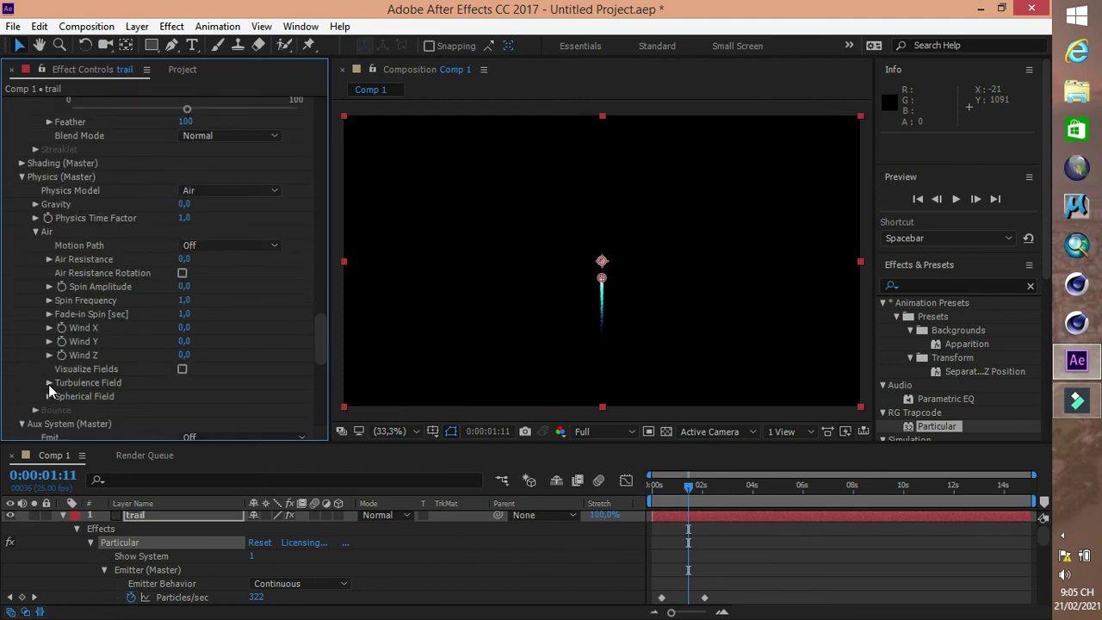
click(48, 384)
scroll(48, 384, down, 5)
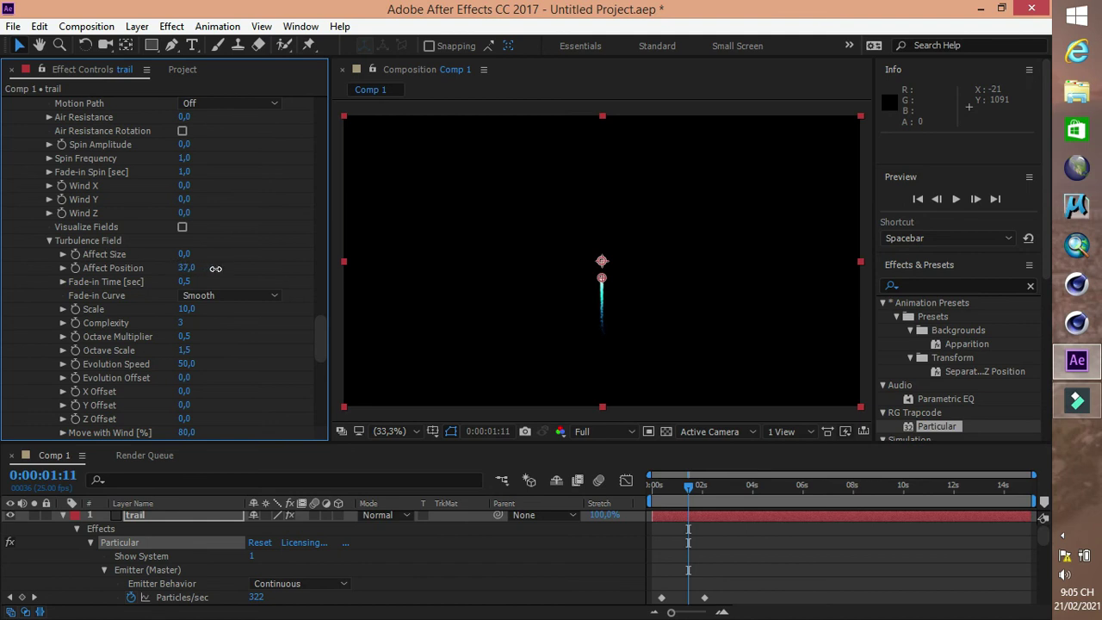
Preview the turbulent trail and the explosion from 0:00:00:07.
click(656, 500)
click(955, 198)
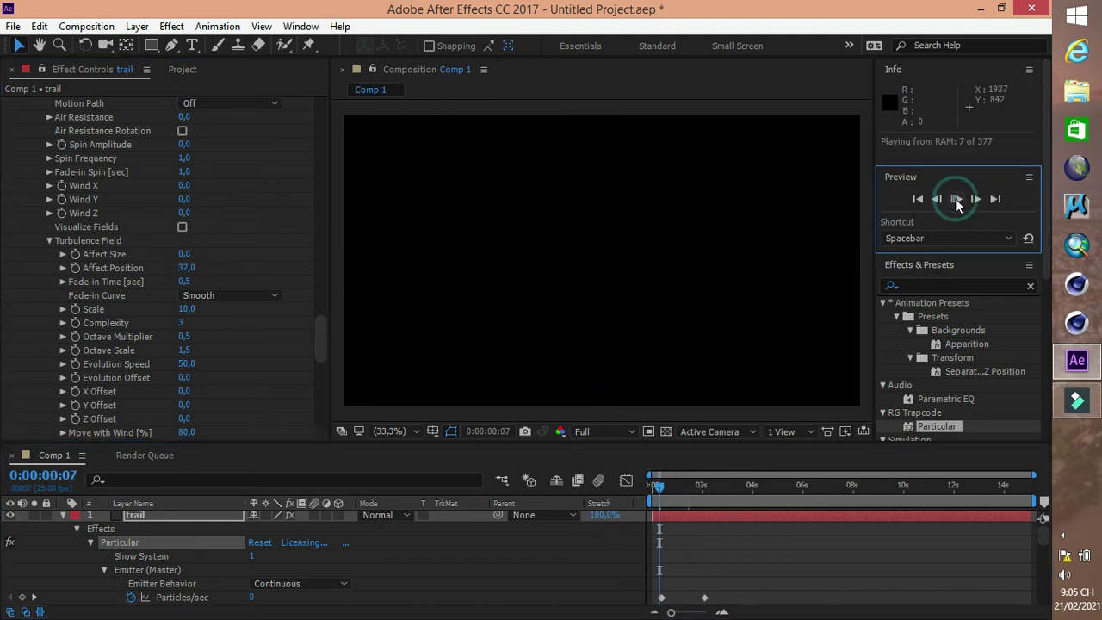
click(955, 199)
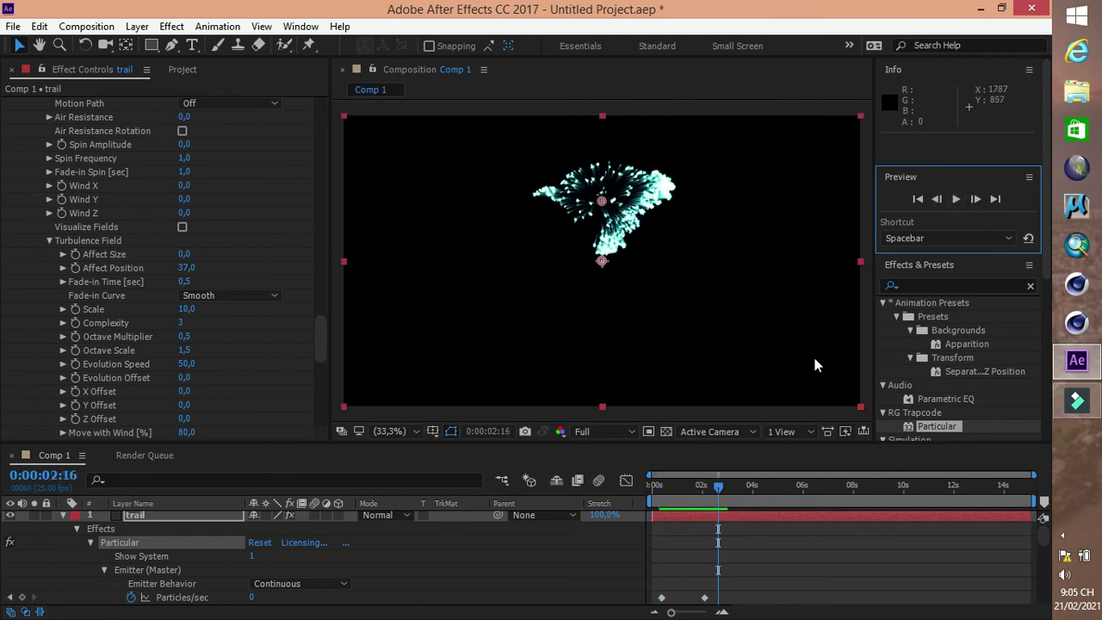
Reduce the turbulence field's Affect Position to 23 and preview the trail from 0:00:00:13.
click(683, 486)
drag(183, 274, 177, 272)
drag(684, 479, 665, 485)
click(956, 199)
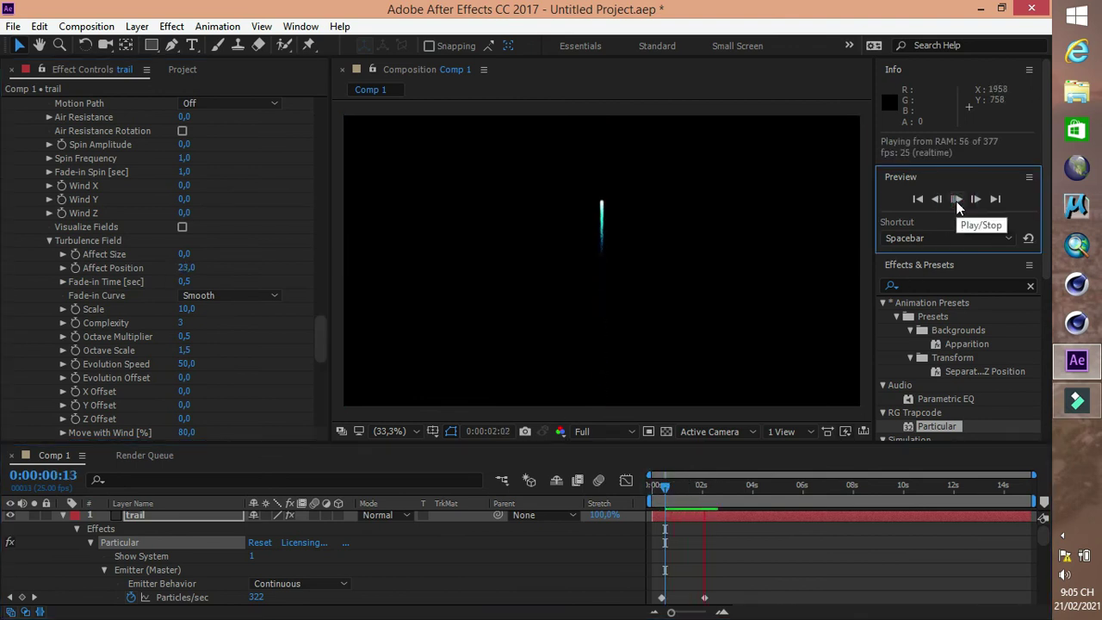
click(955, 199)
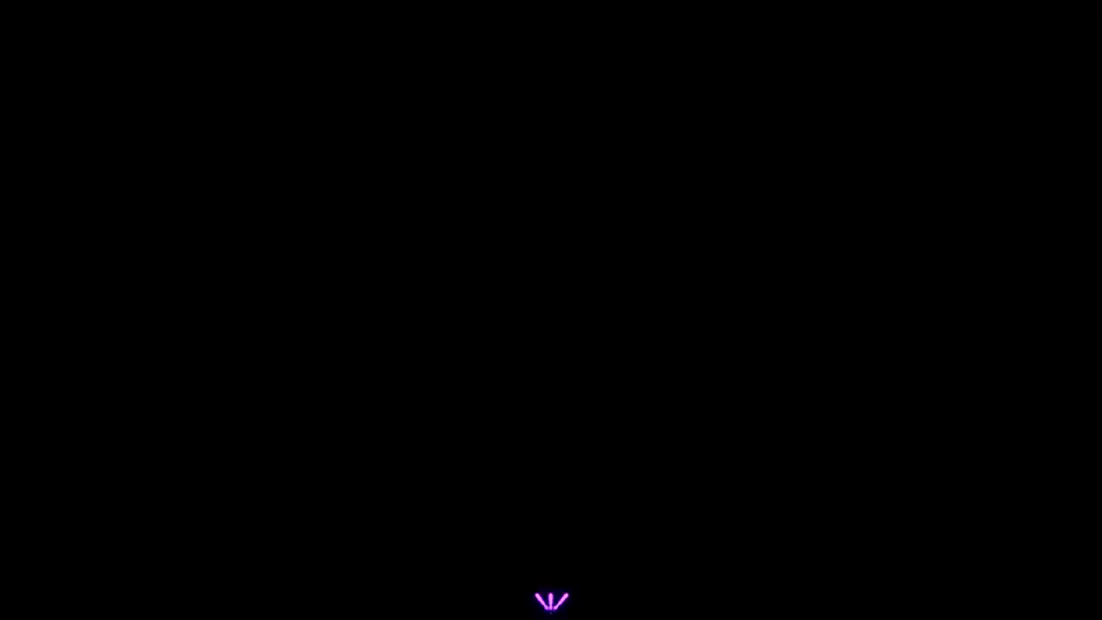